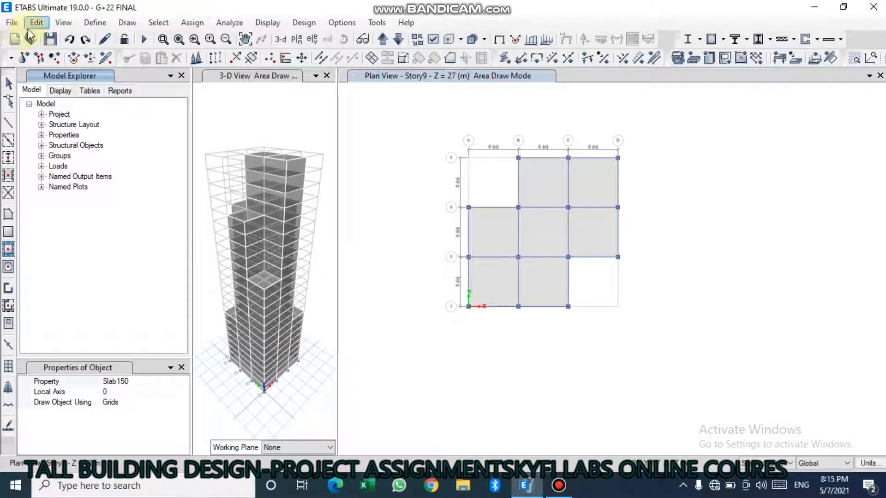
# Review the heights, elevations, master stories and similar-story assignments of all stories in the story data
pyautogui.click(33, 23)
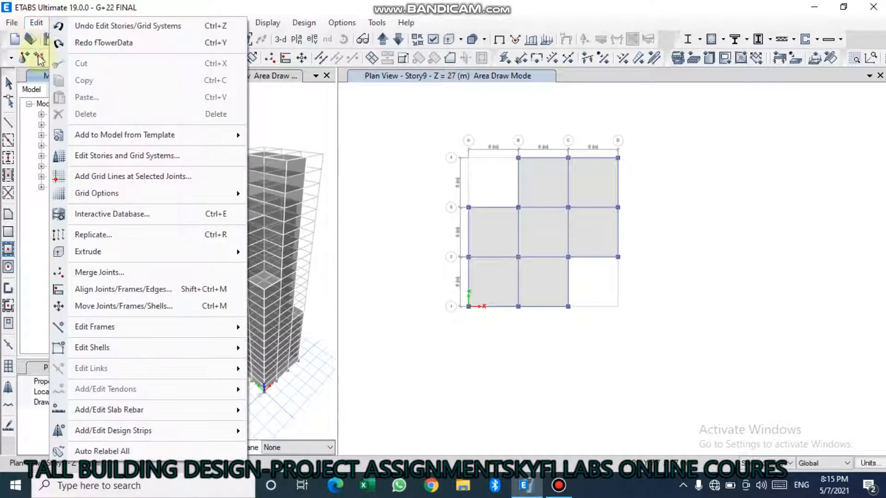
pyautogui.click(126, 156)
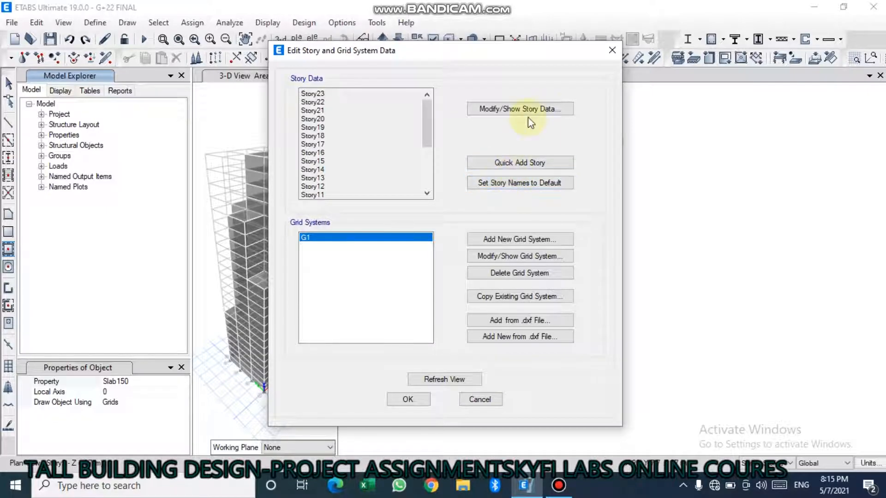
pyautogui.click(511, 110)
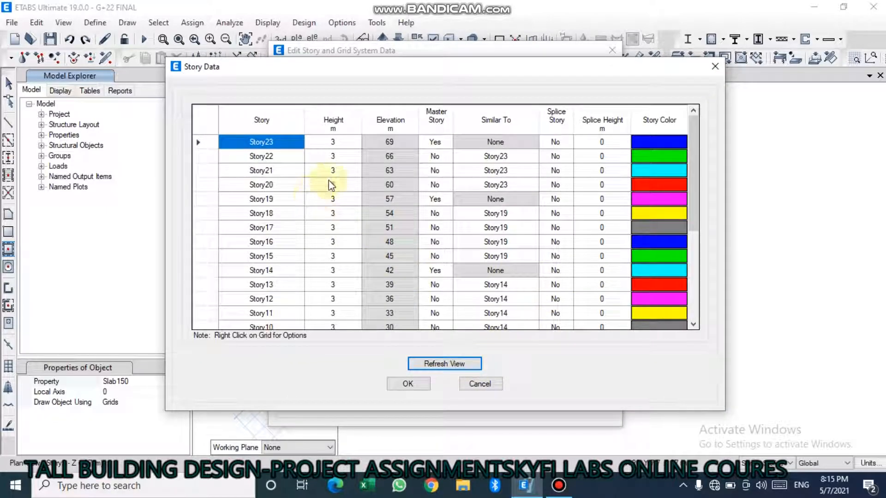
pyautogui.scroll(-4, 405, 221)
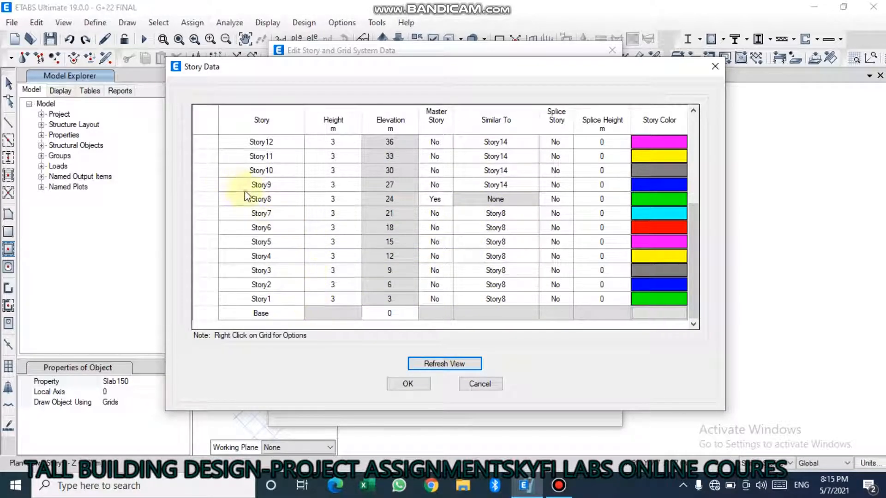
pyautogui.scroll(3, 490, 200)
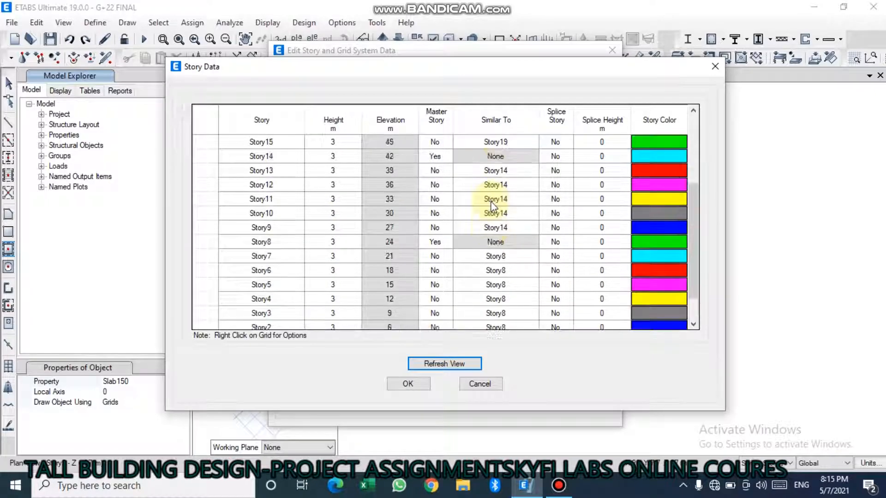
pyautogui.scroll(5, 469, 168)
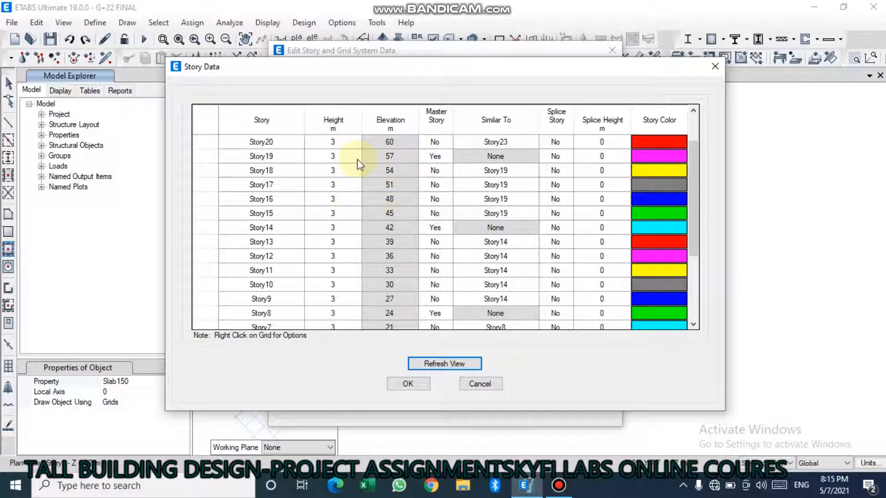
pyautogui.scroll(3, 405, 175)
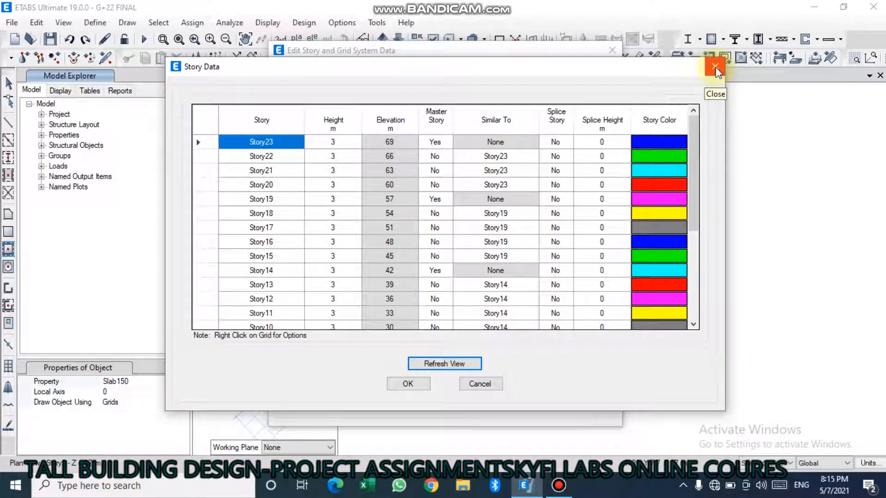
pyautogui.click(715, 69)
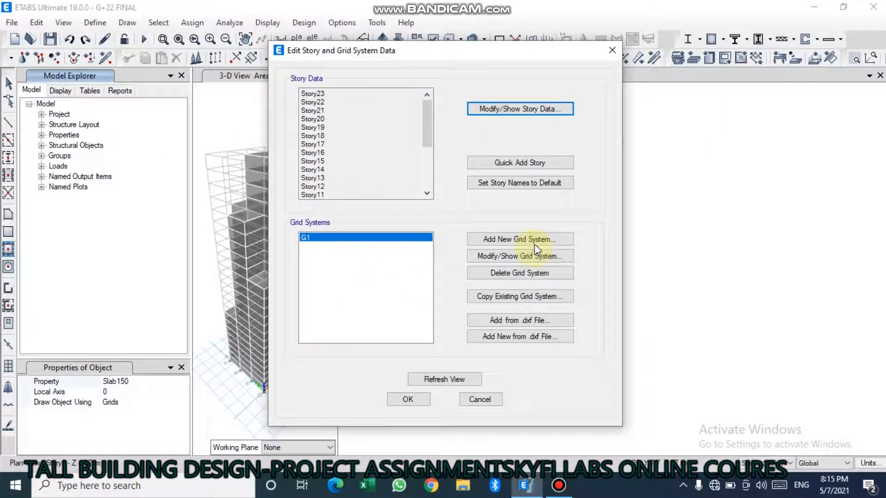
# Review the X and Y grid data of grid system G1 and return to the model views
pyautogui.click(512, 256)
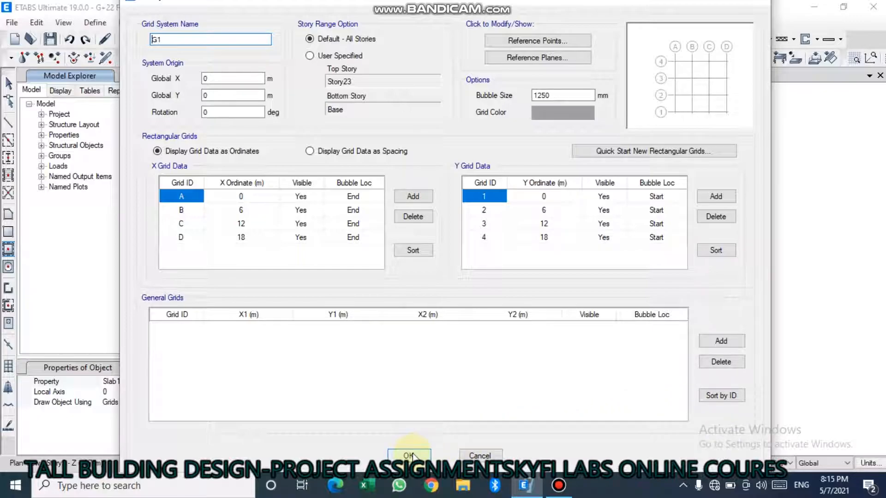
pyautogui.click(410, 456)
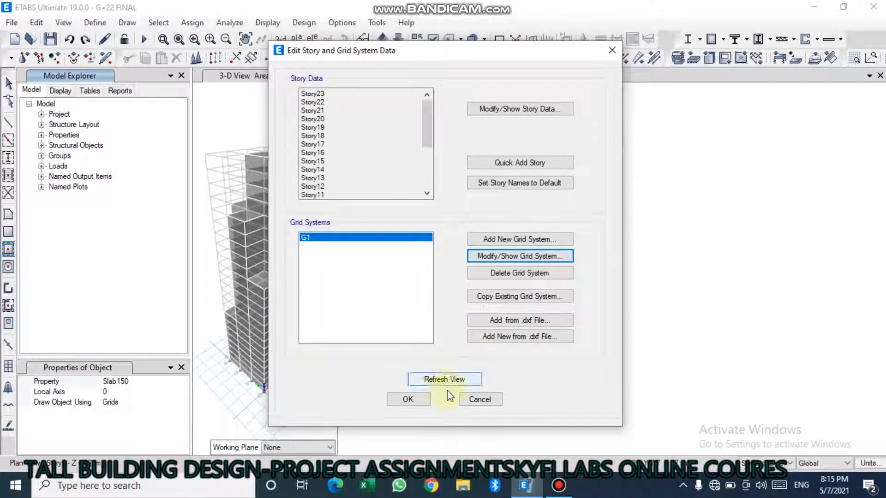
pyautogui.click(419, 397)
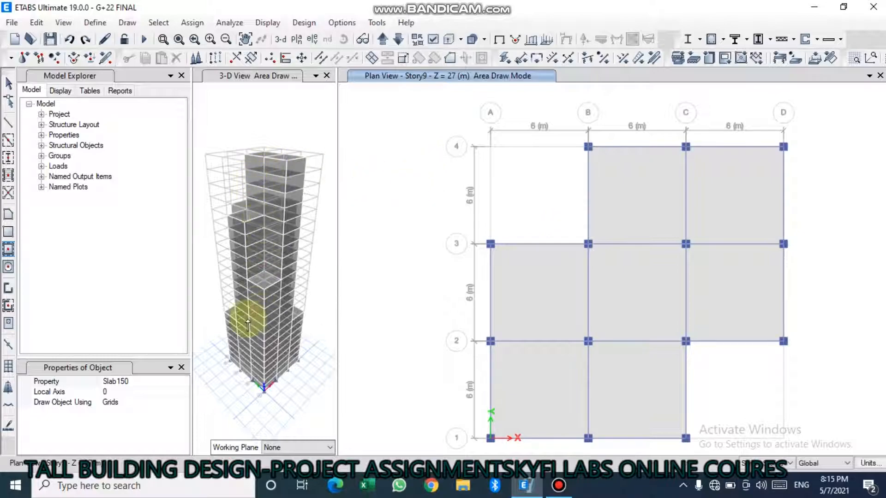
pyautogui.scroll(-5, 248, 324)
pyautogui.scroll(5, 248, 324)
# Review the list of materials defined for the model
pyautogui.click(95, 23)
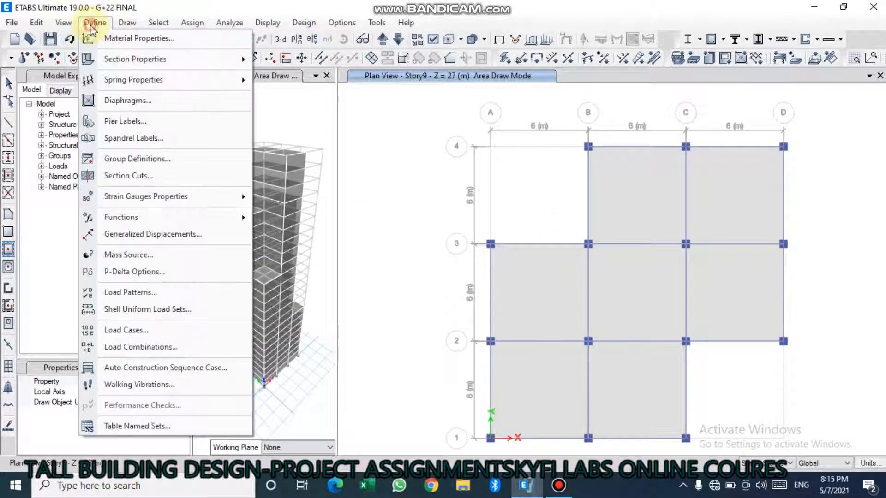
pyautogui.click(158, 42)
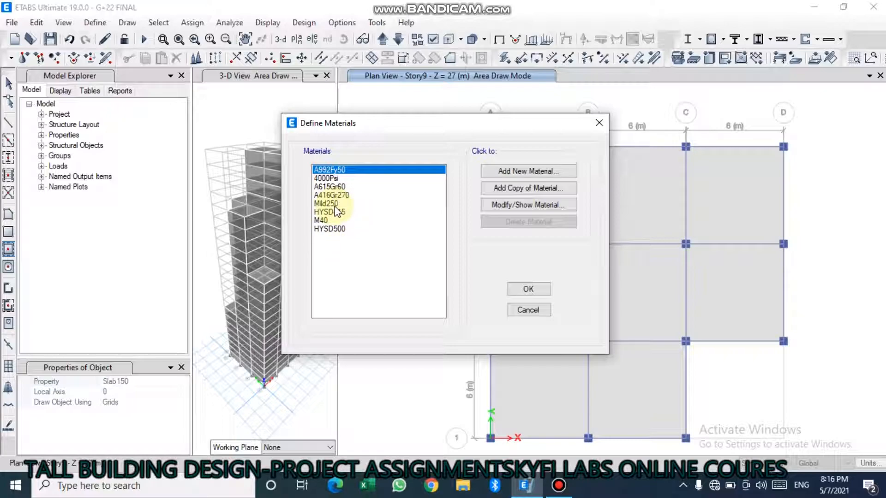
pyautogui.click(528, 290)
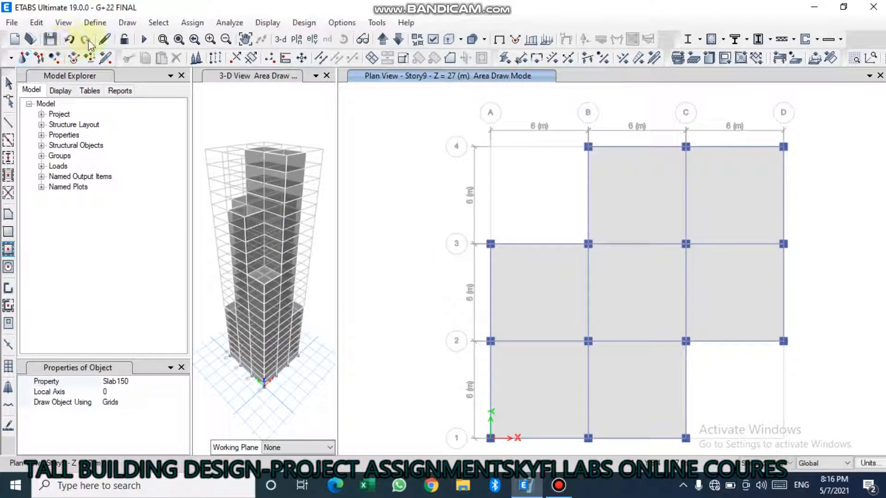
# Review the beam and column frame sections, including the auto select list of BEAM AUTO and the COL AUTO entry
pyautogui.click(95, 23)
pyautogui.moveTo(152, 60)
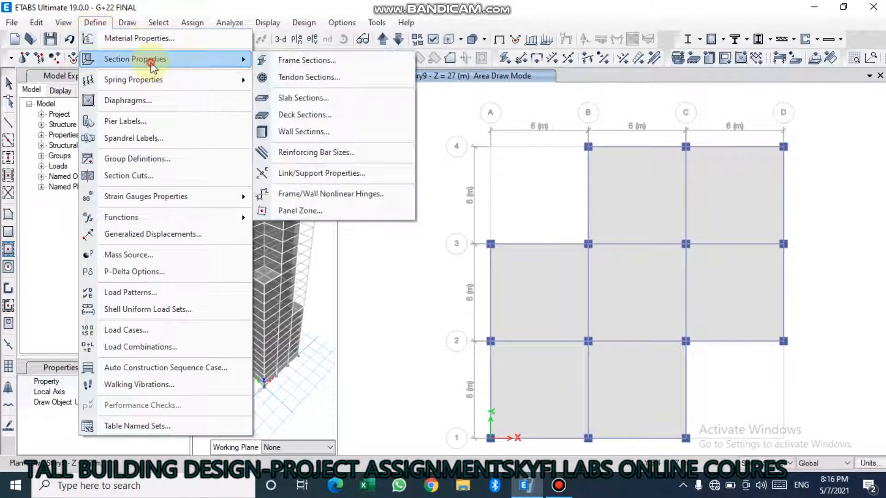
pyautogui.click(300, 62)
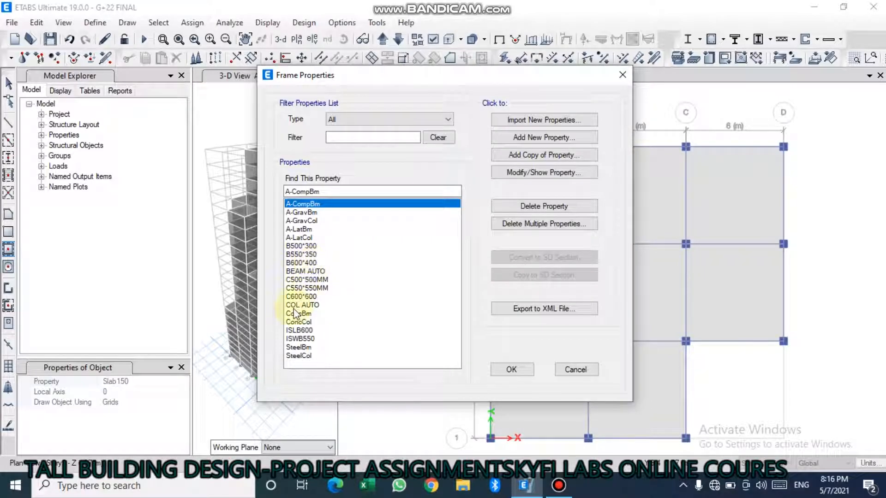
pyautogui.click(294, 280)
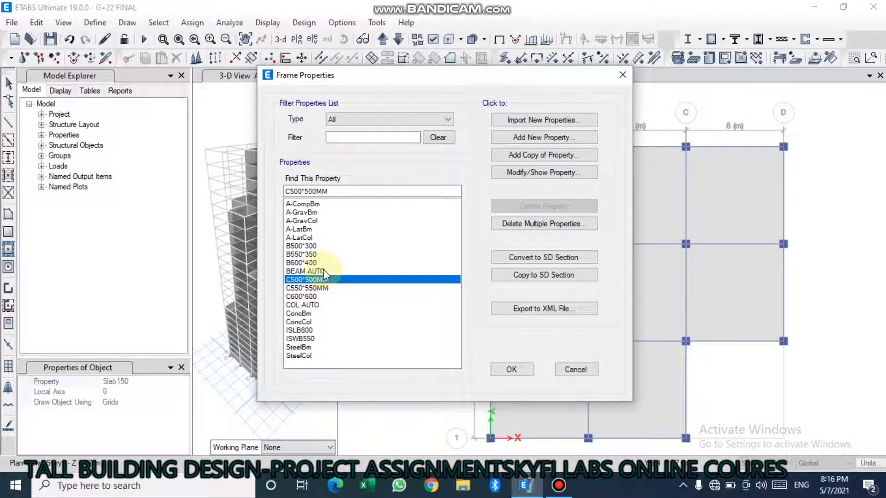
pyautogui.click(304, 262)
pyautogui.click(300, 271)
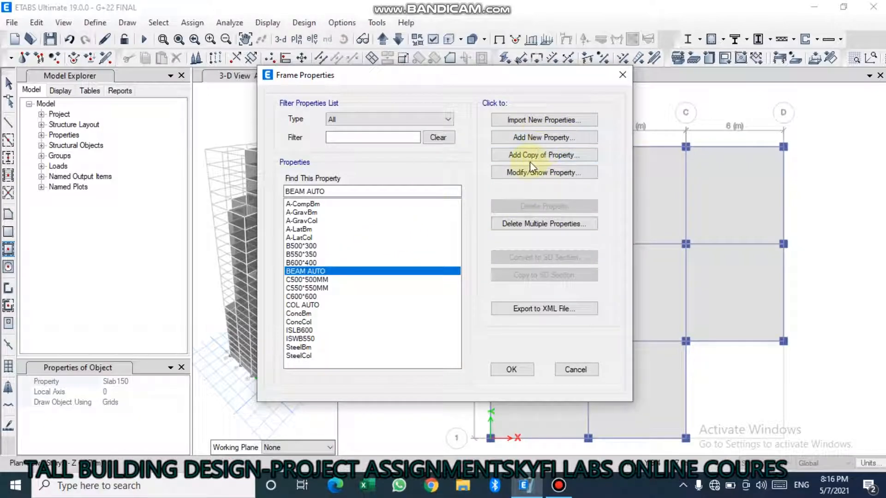
pyautogui.click(548, 173)
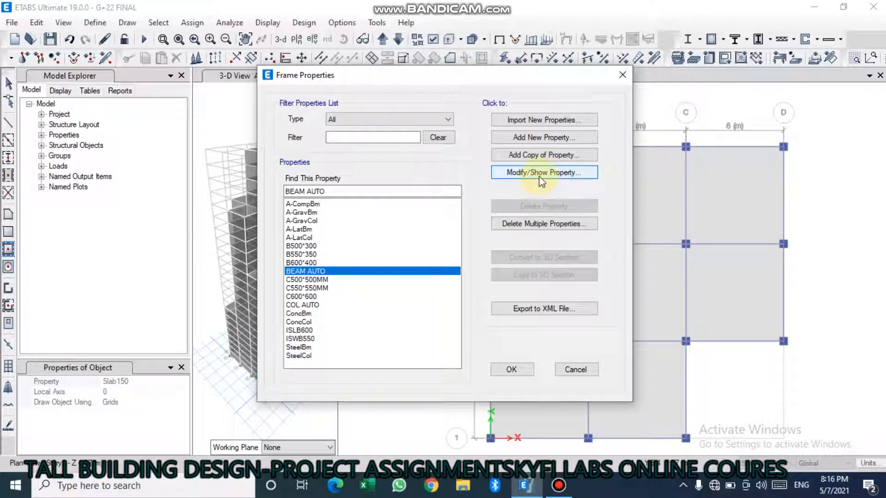
pyautogui.click(541, 172)
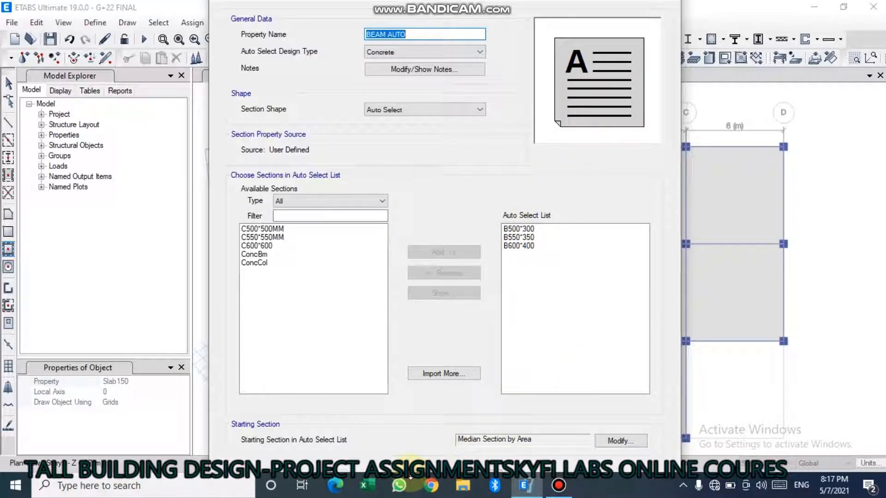
pyautogui.click(410, 469)
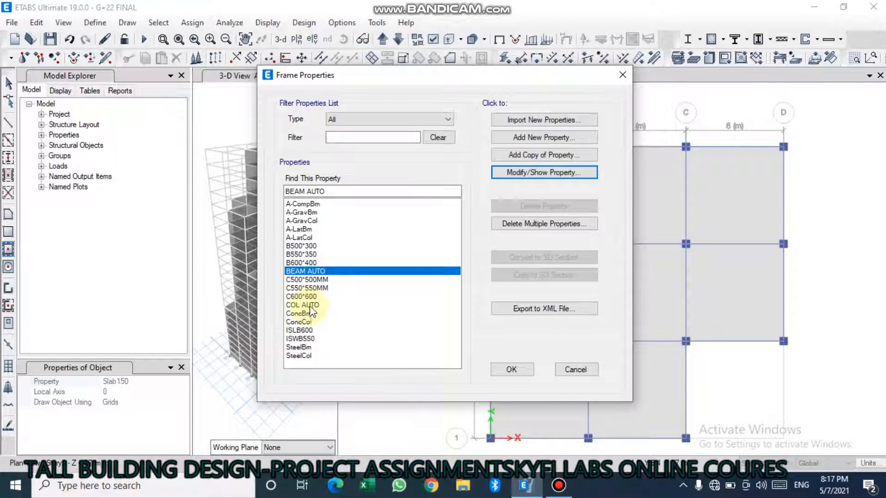
pyautogui.click(303, 306)
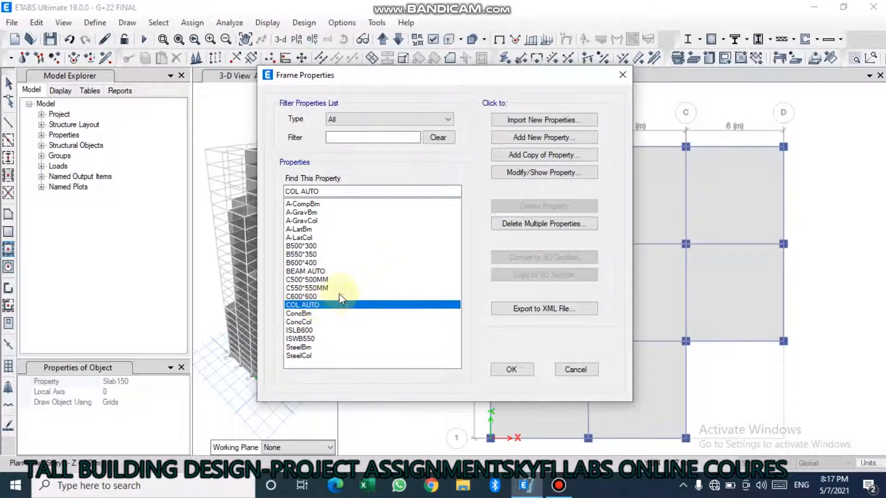
pyautogui.click(512, 369)
# Examine the material, modeling type and thickness of the Slab150 slab property
pyautogui.click(95, 22)
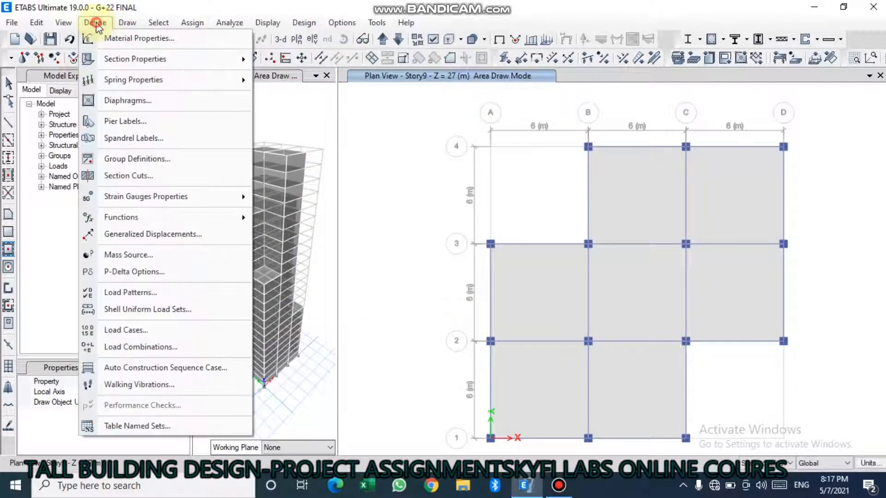
pyautogui.moveTo(190, 60)
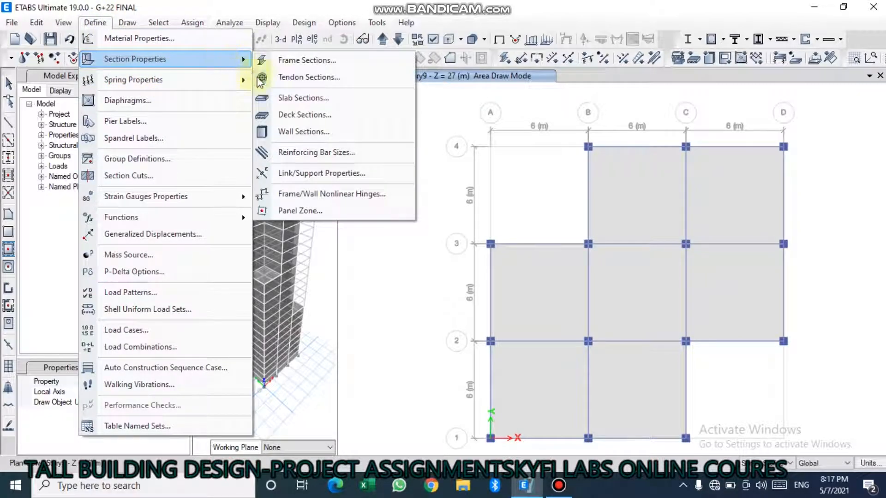
pyautogui.click(270, 99)
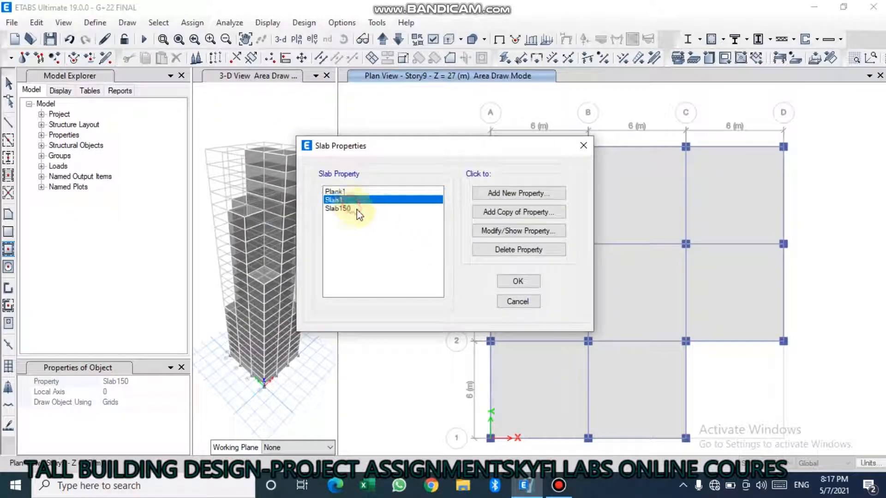
pyautogui.click(349, 209)
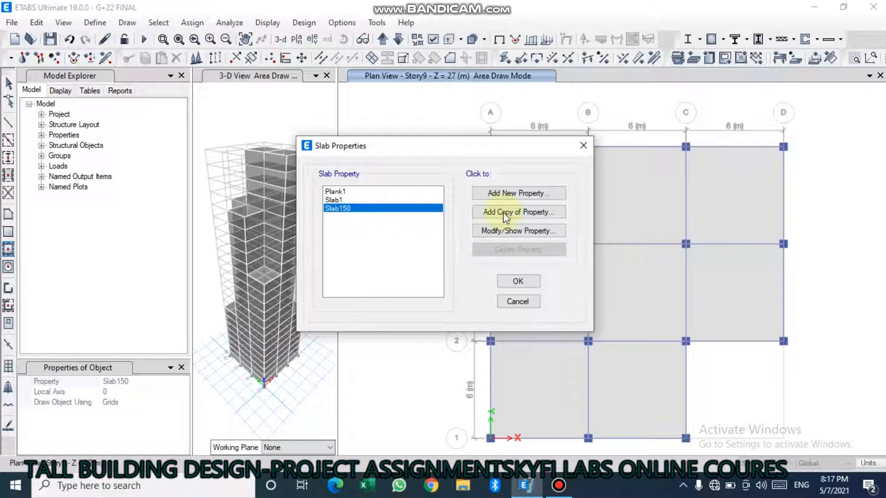
pyautogui.click(524, 232)
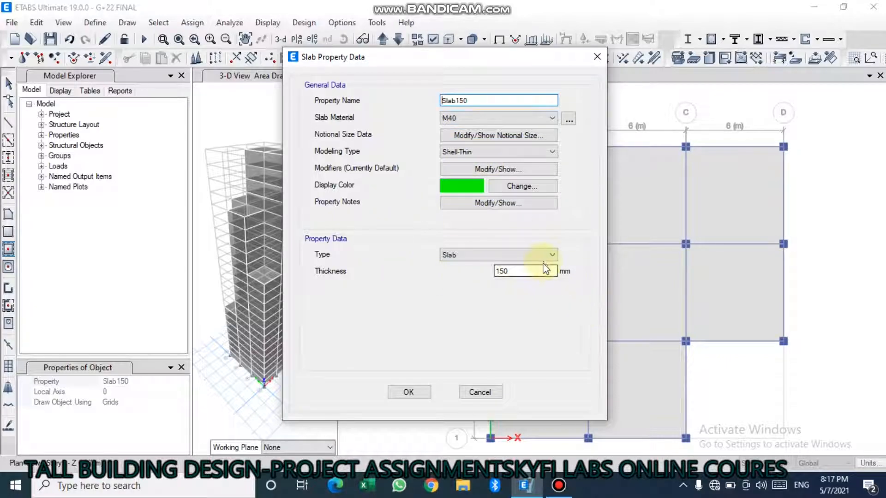
pyautogui.click(408, 392)
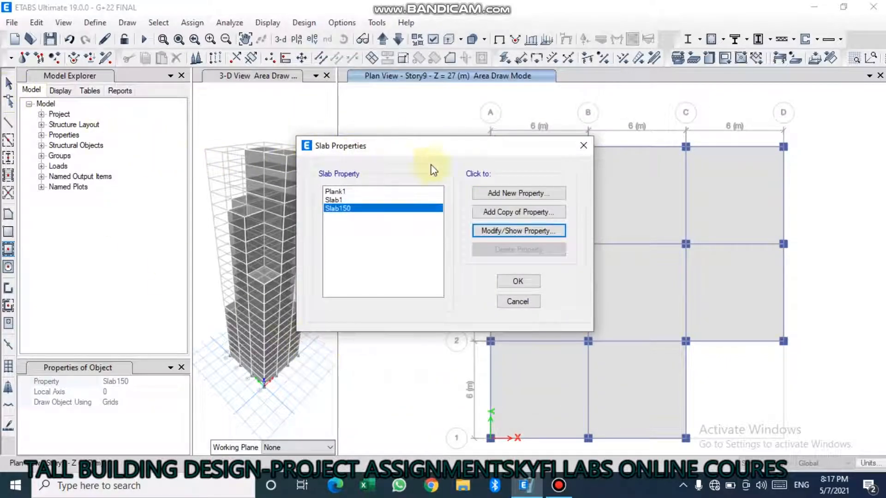
pyautogui.click(584, 147)
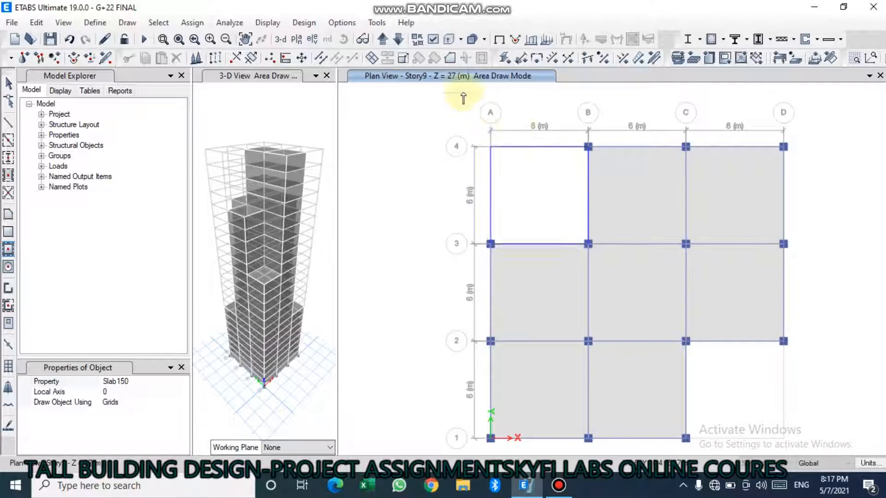
# Display the Story1 plan view
pyautogui.click(296, 39)
pyautogui.scroll(-3, 376, 323)
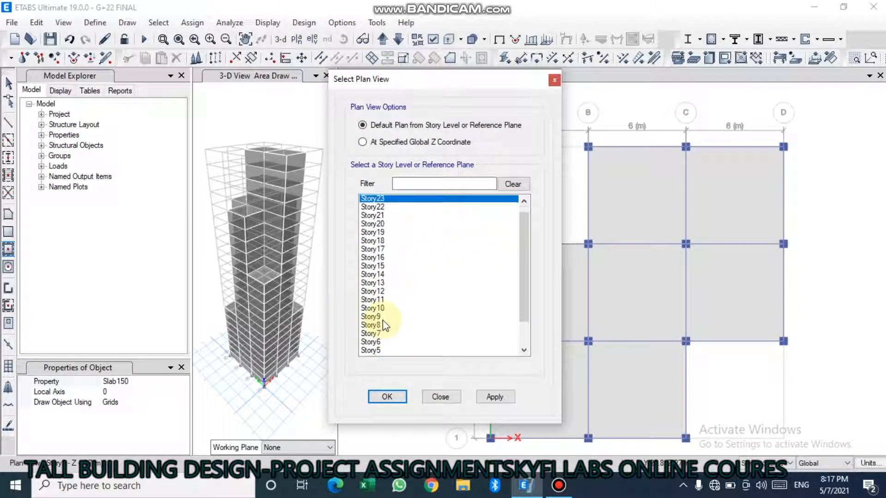
pyautogui.click(379, 343)
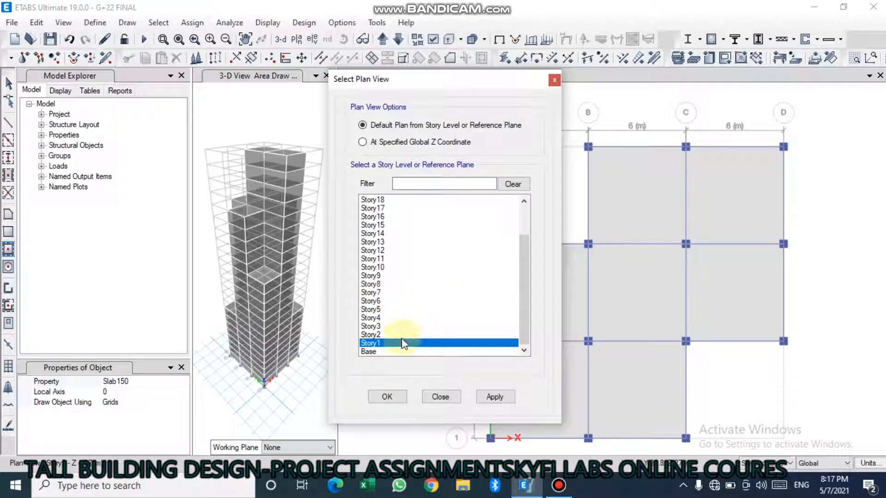
pyautogui.click(387, 397)
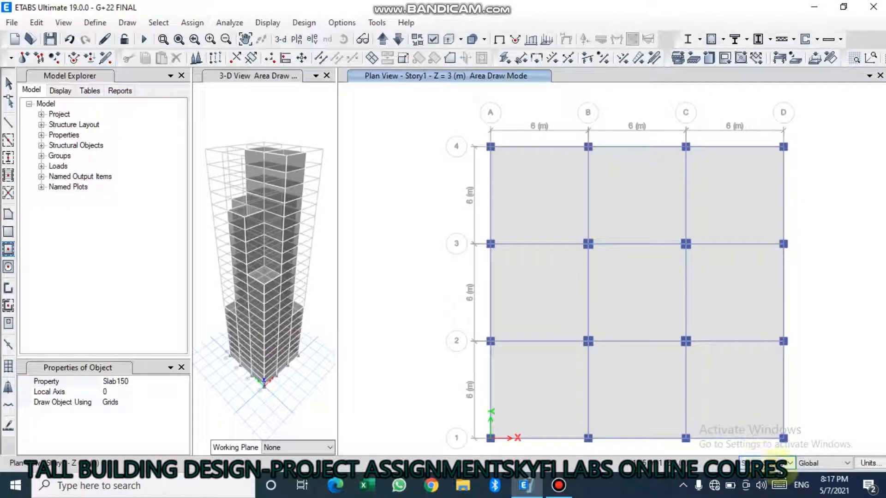
# Set drawing to apply to similar stories and ready the Quick Draw Columns tool with the COL AUTO section
pyautogui.click(790, 462)
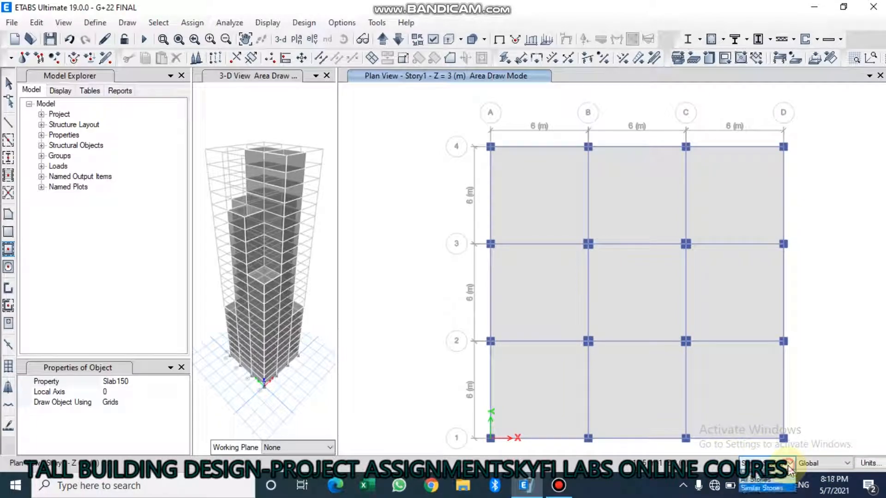
pyautogui.click(765, 491)
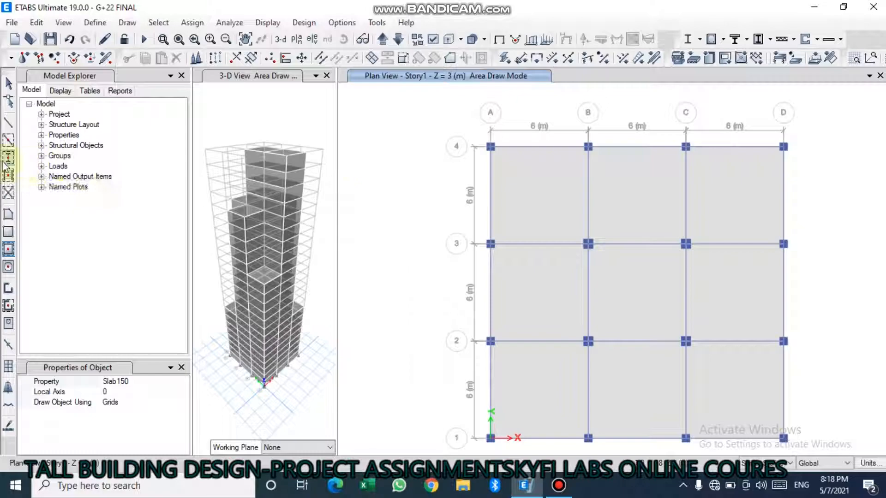
pyautogui.click(8, 175)
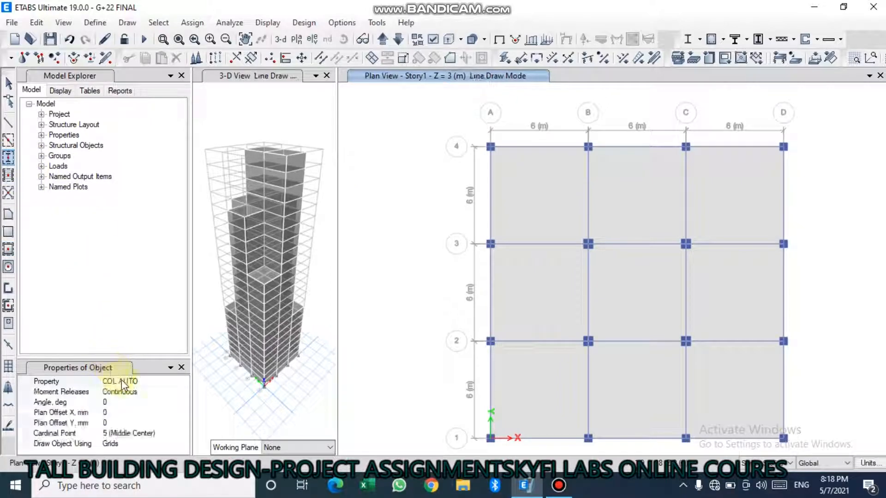
pyautogui.click(137, 381)
pyautogui.click(183, 381)
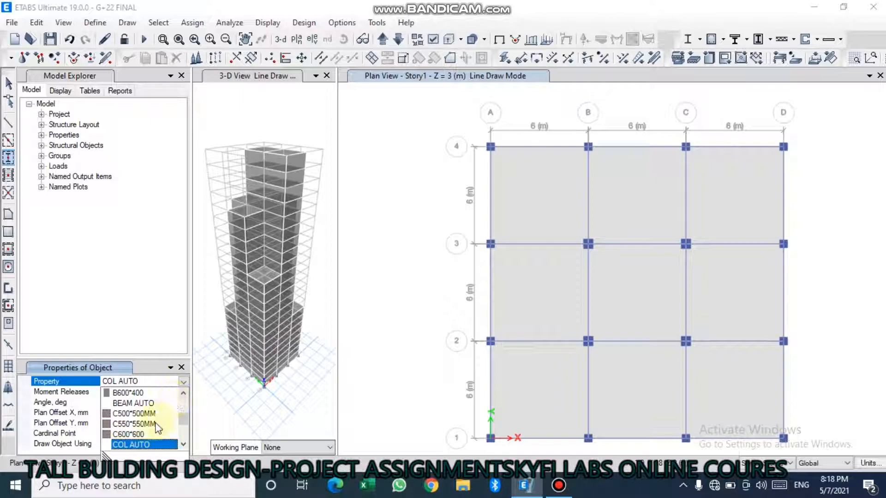
pyautogui.click(130, 444)
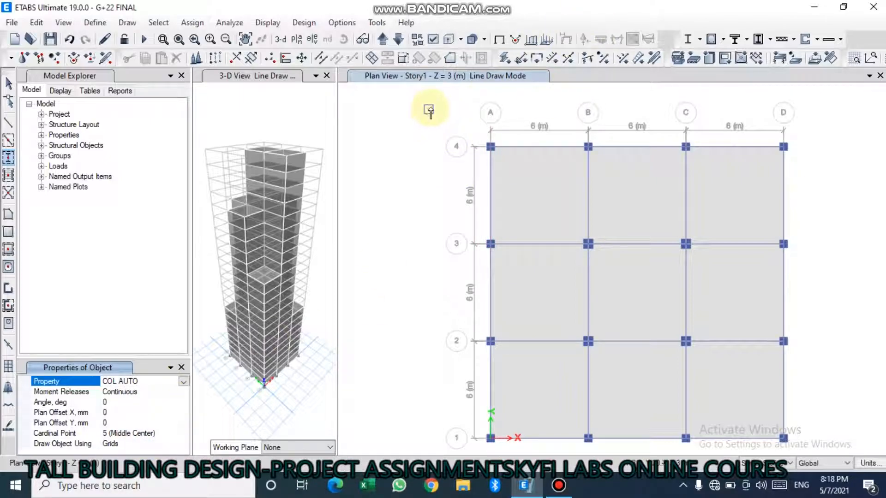
pyautogui.moveTo(472, 121)
pyautogui.mouseDown()
pyautogui.moveTo(884, 456)
pyautogui.moveTo(775, 405)
pyautogui.moveTo(803, 452)
pyautogui.moveTo(460, 91)
pyautogui.mouseUp()
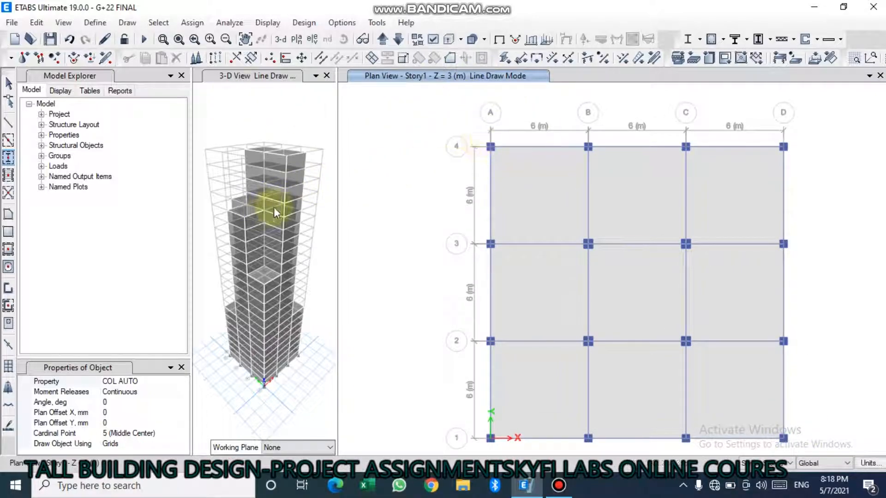
# Ready the Quick Draw Beams tool with BEAM AUTO as the frame section
pyautogui.click(9, 143)
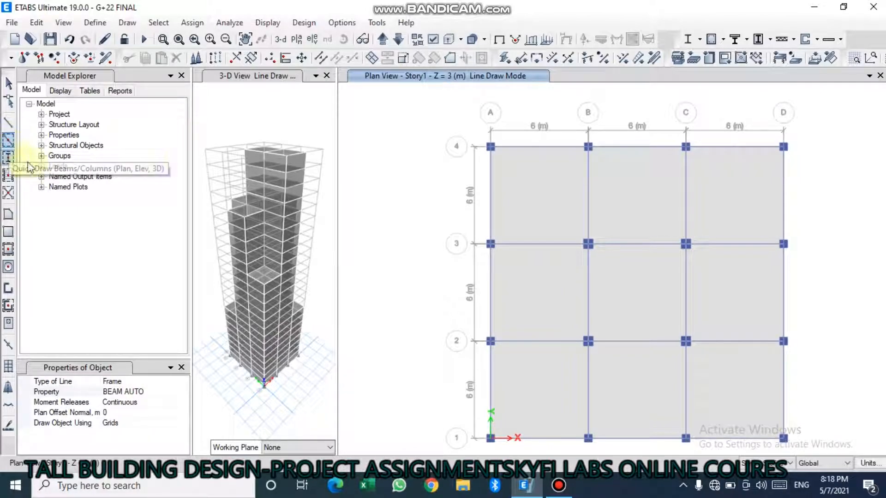
pyautogui.click(152, 392)
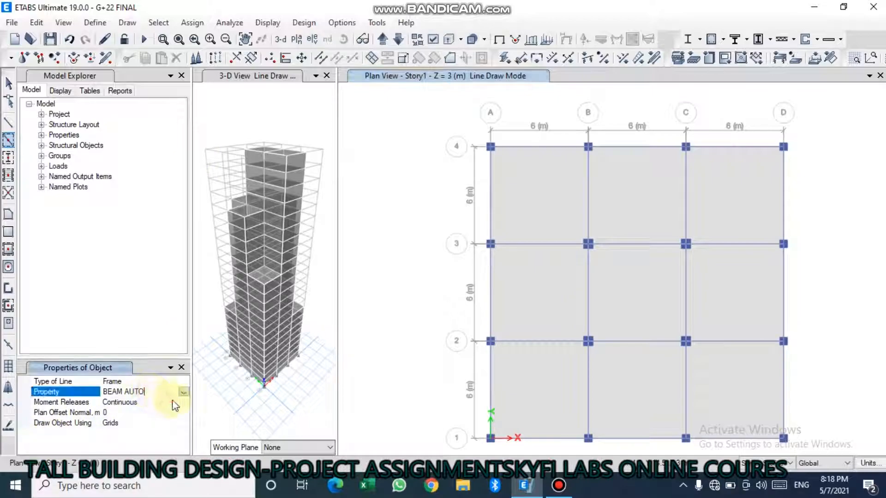
pyautogui.click(183, 391)
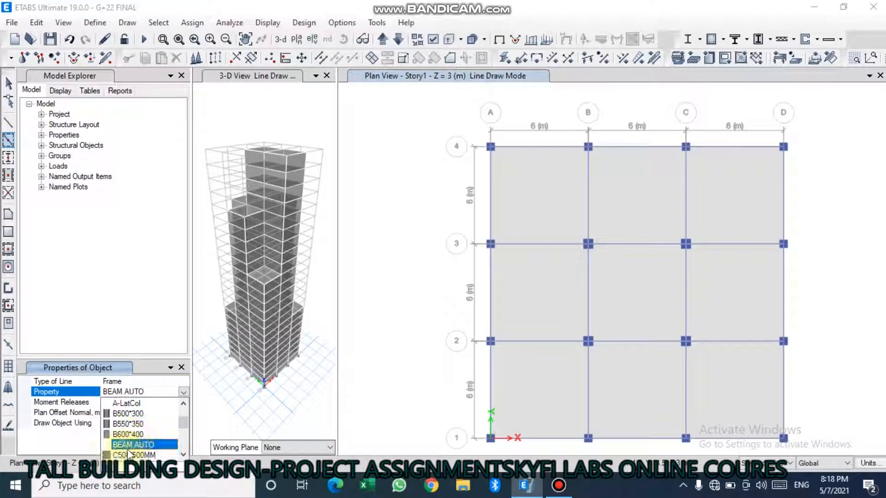
pyautogui.click(134, 452)
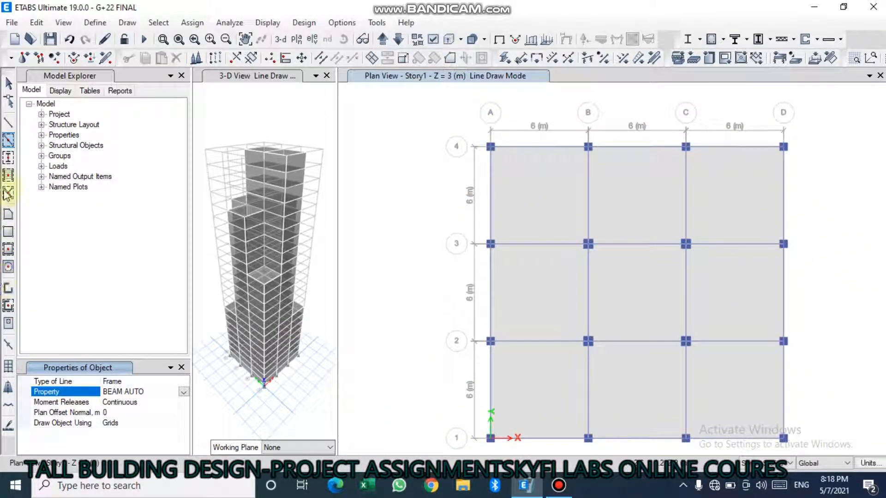
# Activate Quick Draw Floor/Wall and review the available slab and deck properties, keeping Slab150
pyautogui.click(10, 249)
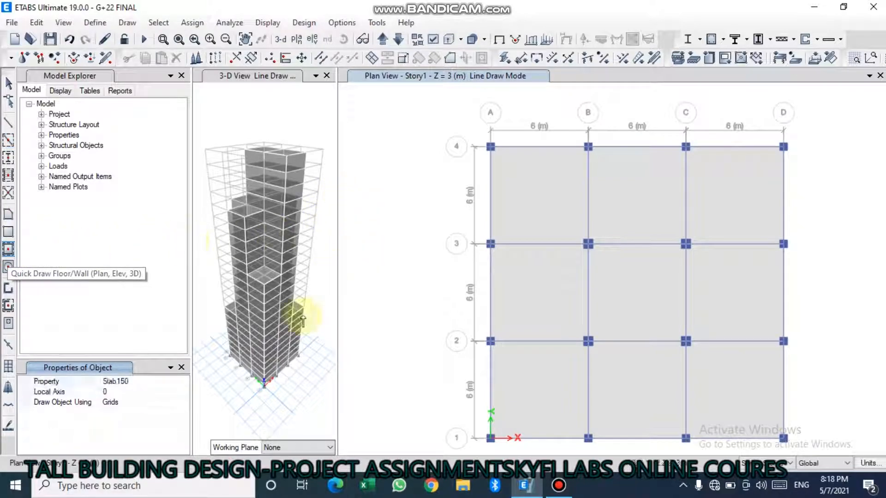
pyautogui.click(117, 381)
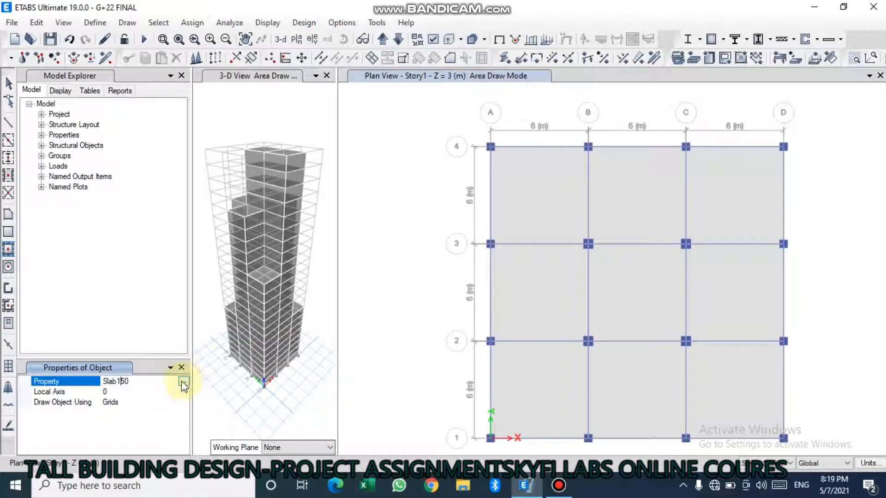
pyautogui.click(183, 382)
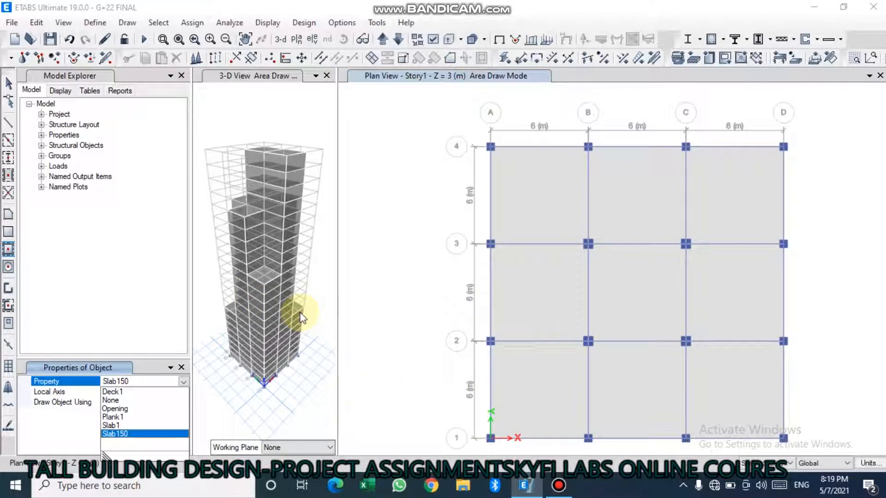
pyautogui.click(126, 303)
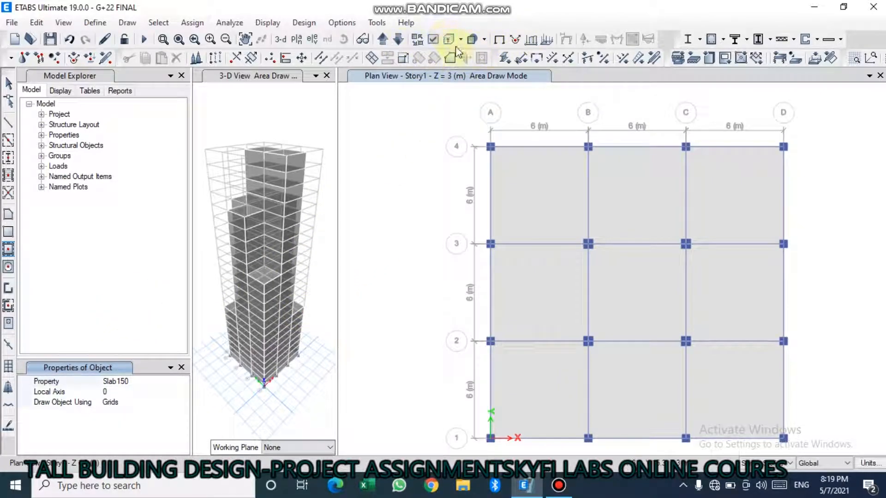
# Step the plan view up to Story5 and check the list of available elevation views
pyautogui.click(381, 40)
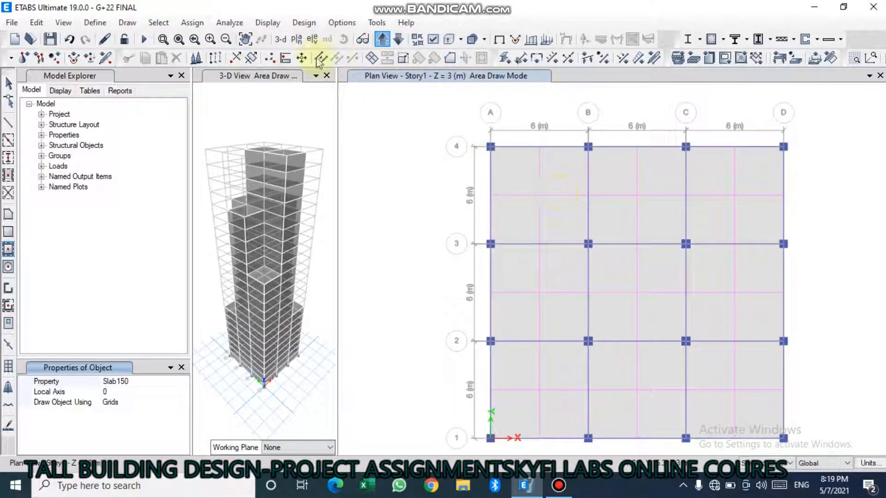
pyautogui.click(311, 40)
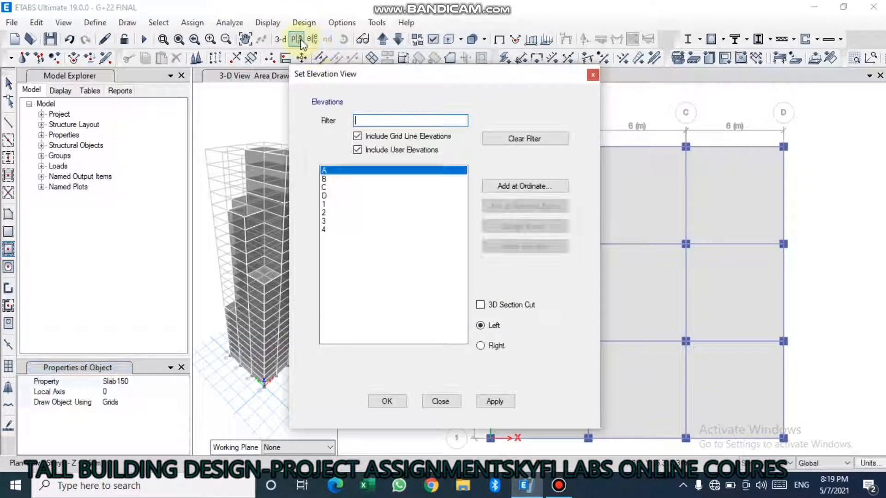
pyautogui.click(592, 75)
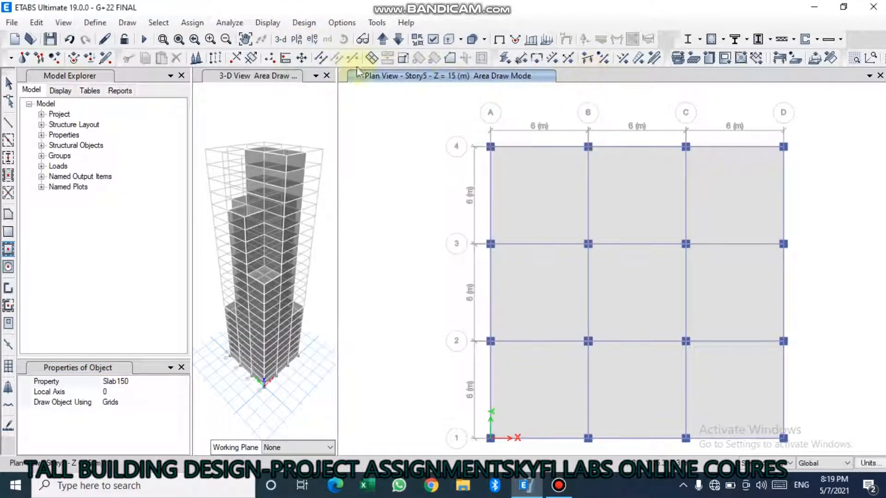
# Show the default 3D view of the tower, and switch that window to the Story9 plan view
pyautogui.click(283, 42)
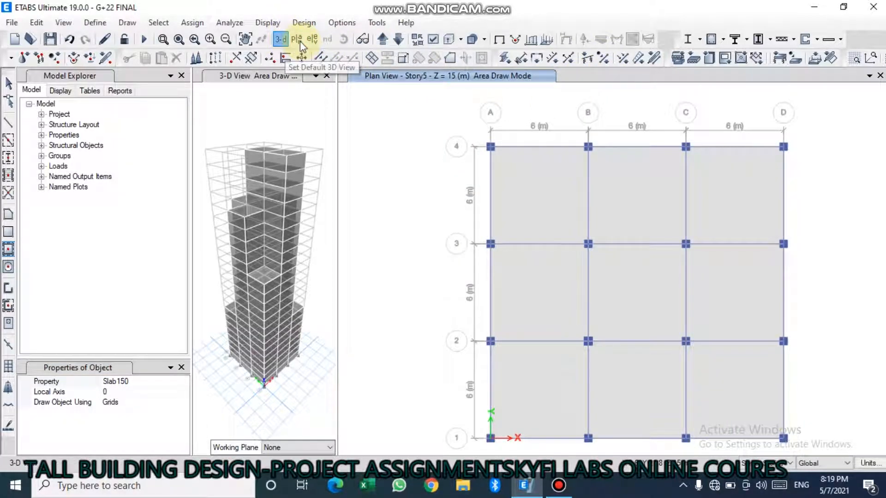
pyautogui.click(296, 39)
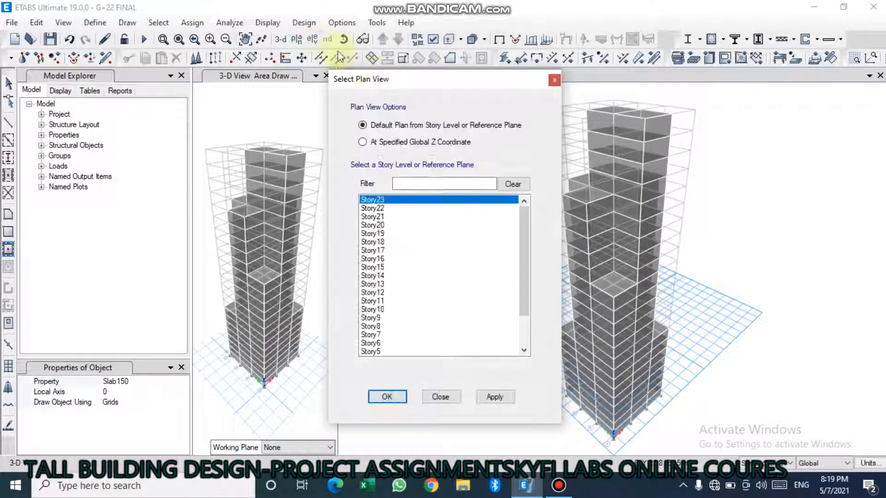
pyautogui.scroll(-1, 379, 320)
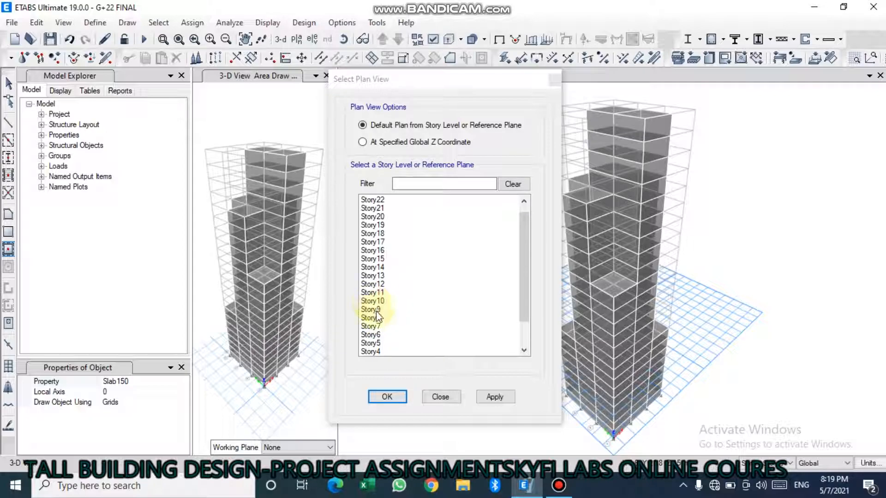
pyautogui.click(375, 311)
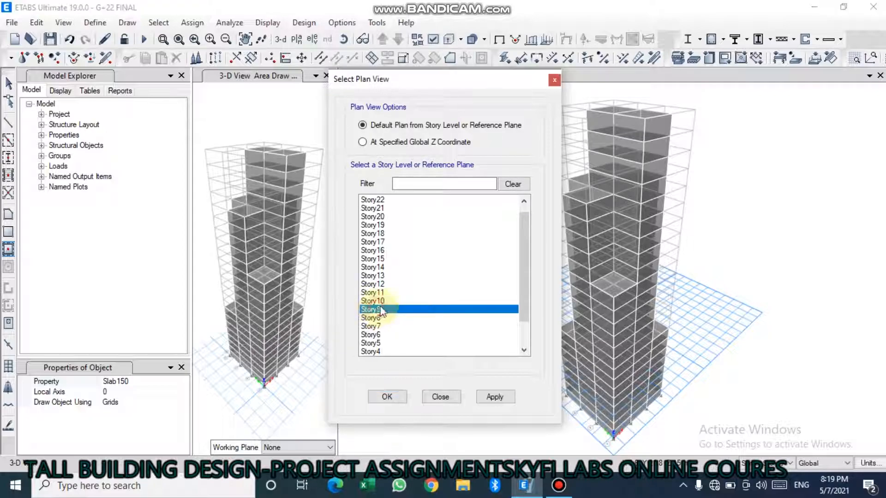
pyautogui.click(487, 397)
pyautogui.click(389, 397)
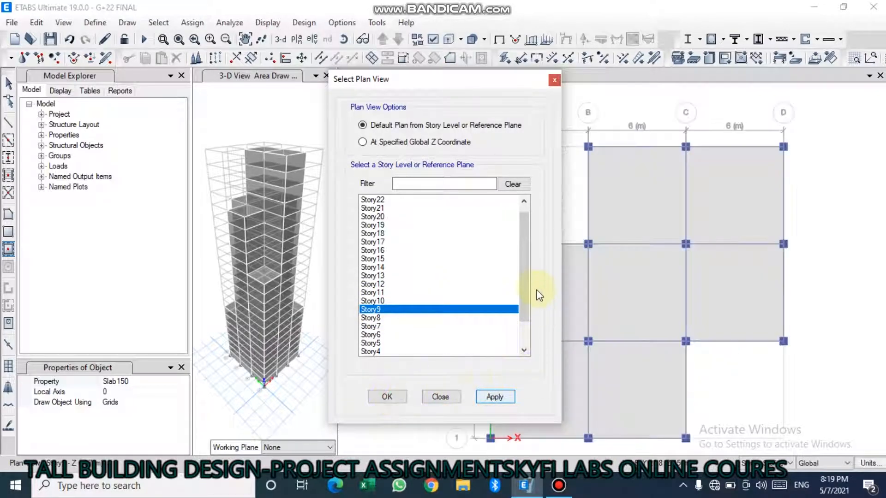
pyautogui.click(554, 80)
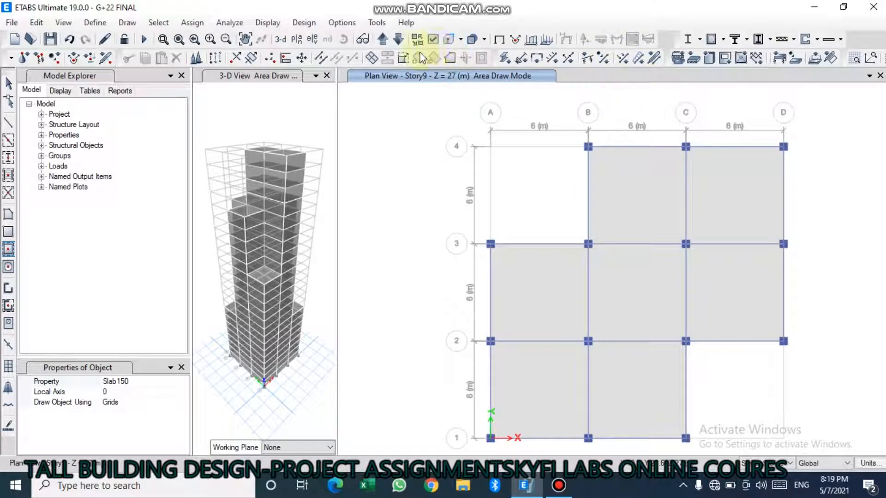
# Step the plan view up through Story15 to Story20 to examine how the floor layout changes
pyautogui.click(383, 39)
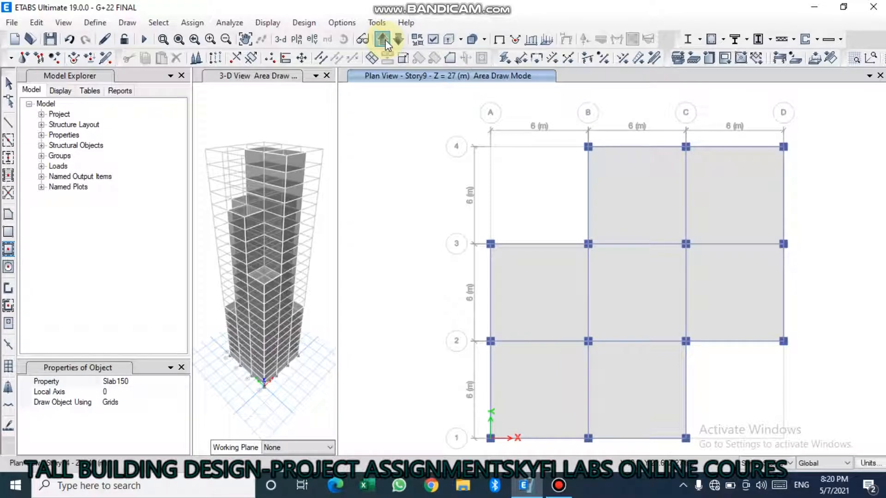
pyautogui.click(386, 40)
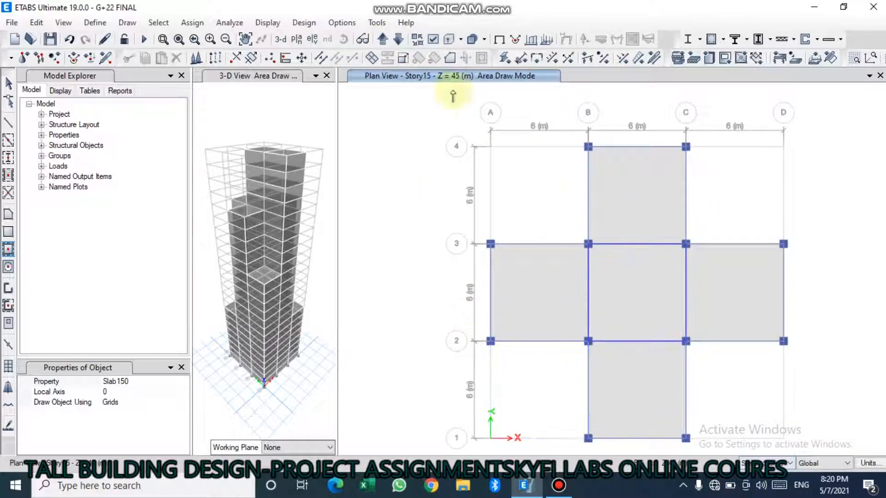
pyautogui.click(386, 42)
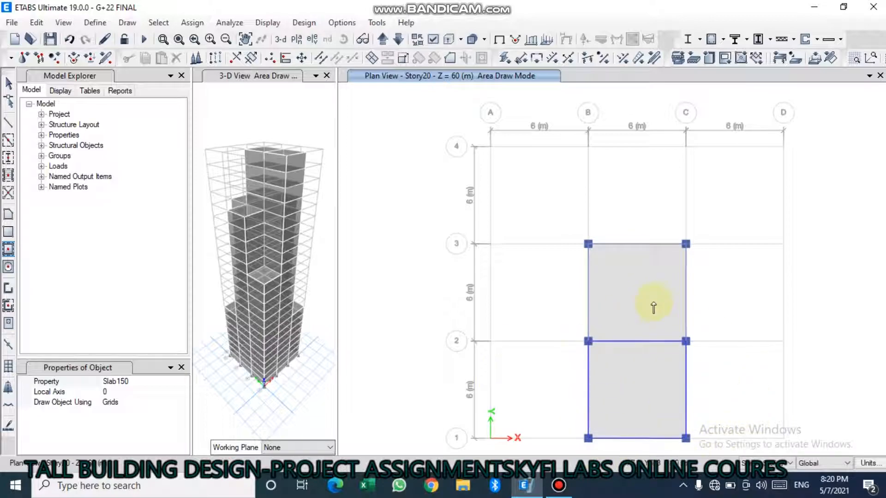
pyautogui.click(434, 160)
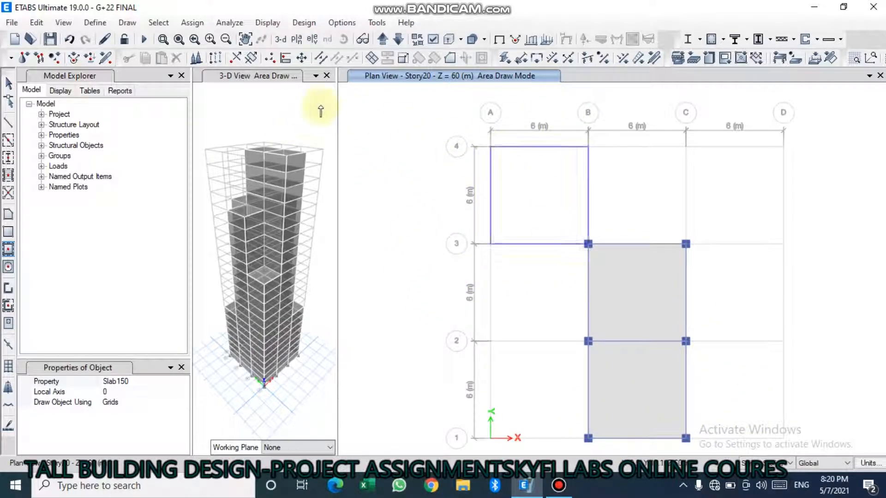
# Review the Auto Draw Cladding options for floors, beams and columns without creating any cladding
pyautogui.click(123, 23)
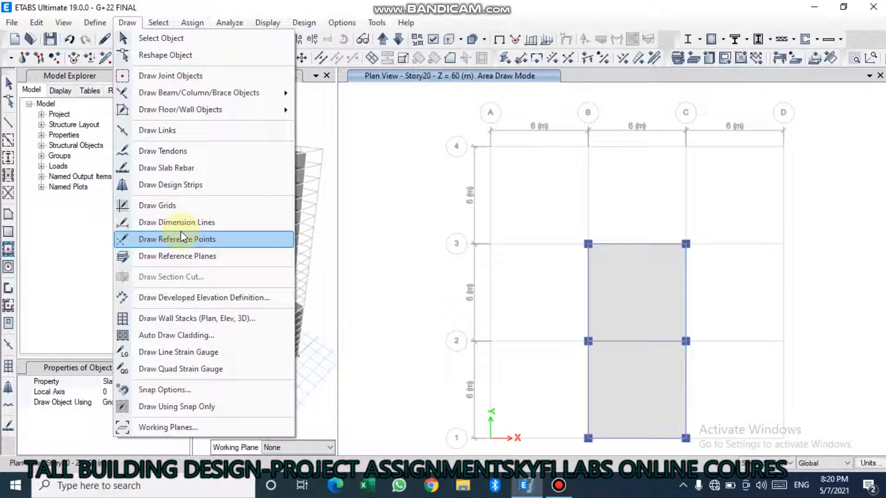
pyautogui.click(170, 337)
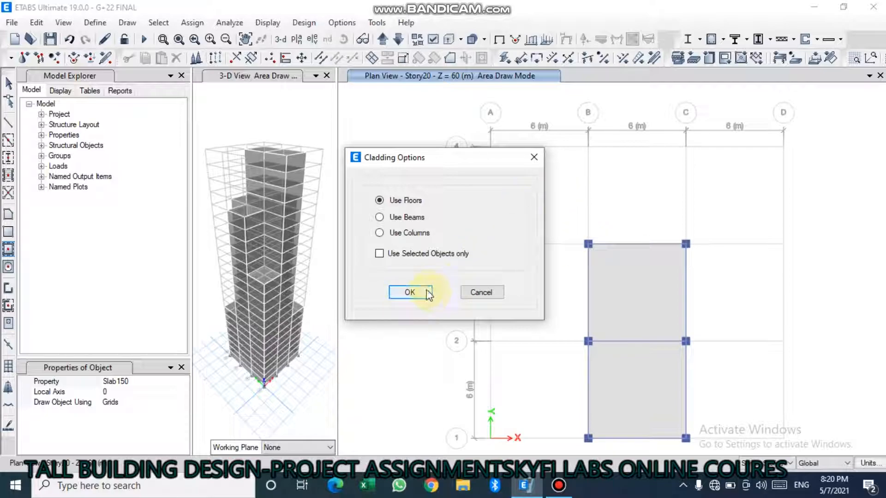
pyautogui.click(533, 157)
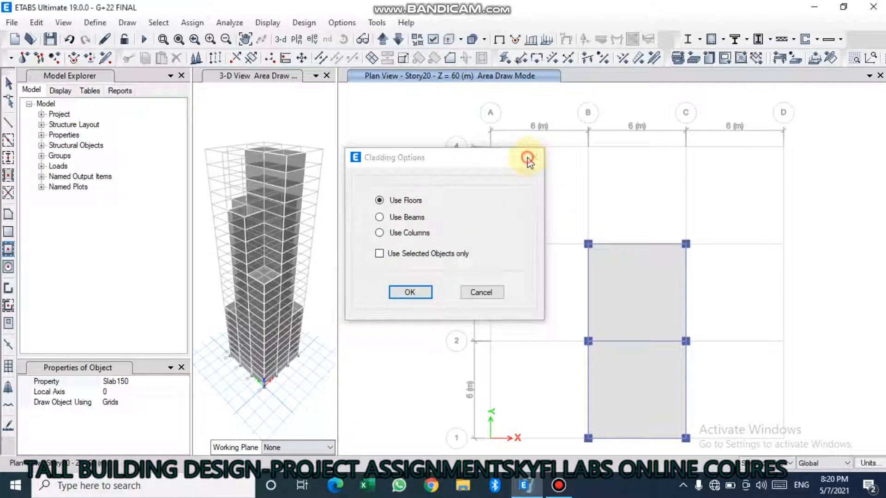
# Examine the tower's upper floors, setbacks and facade closely in the 3D view
pyautogui.scroll(3, 239, 181)
pyautogui.scroll(-1, 249, 174)
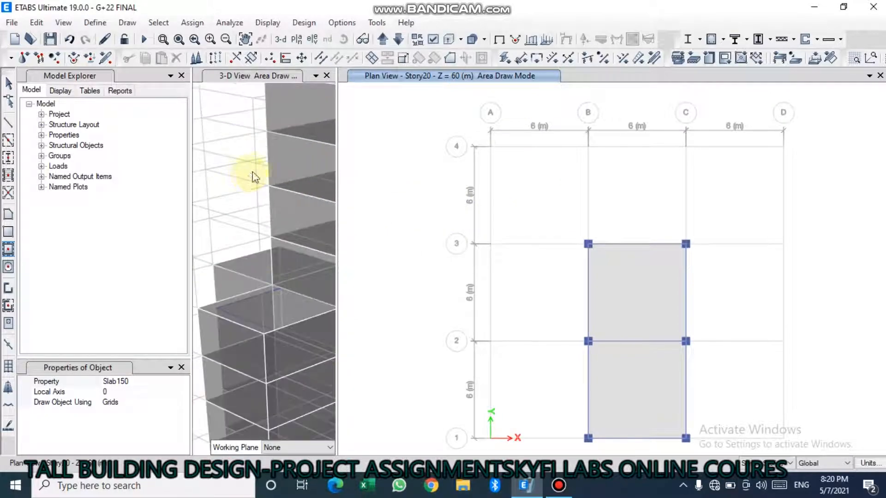
pyautogui.scroll(-2, 296, 168)
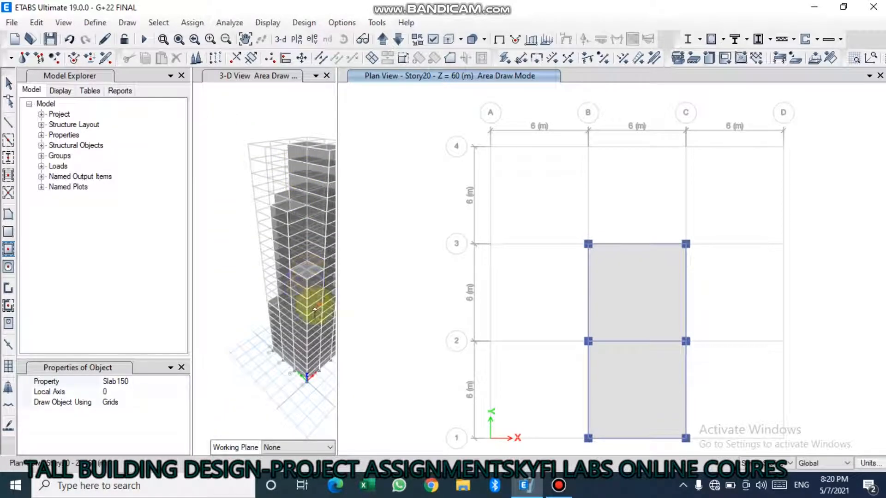
pyautogui.scroll(-3, 314, 288)
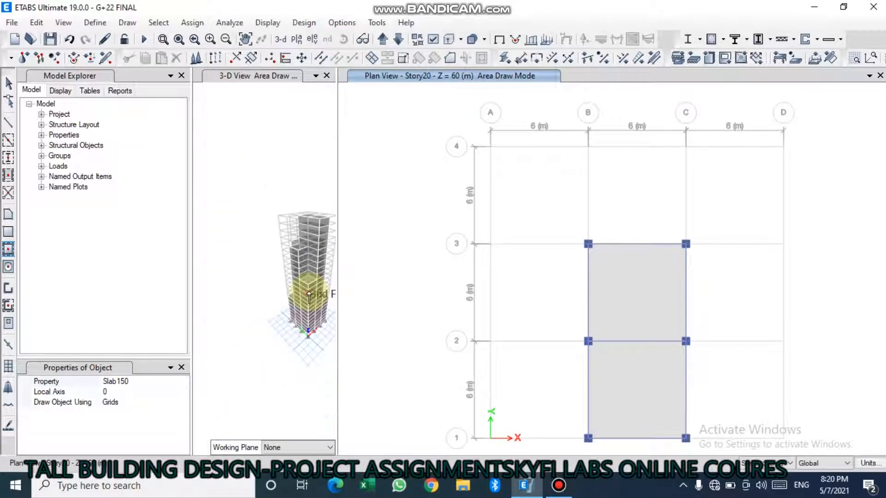
pyautogui.scroll(5, 317, 248)
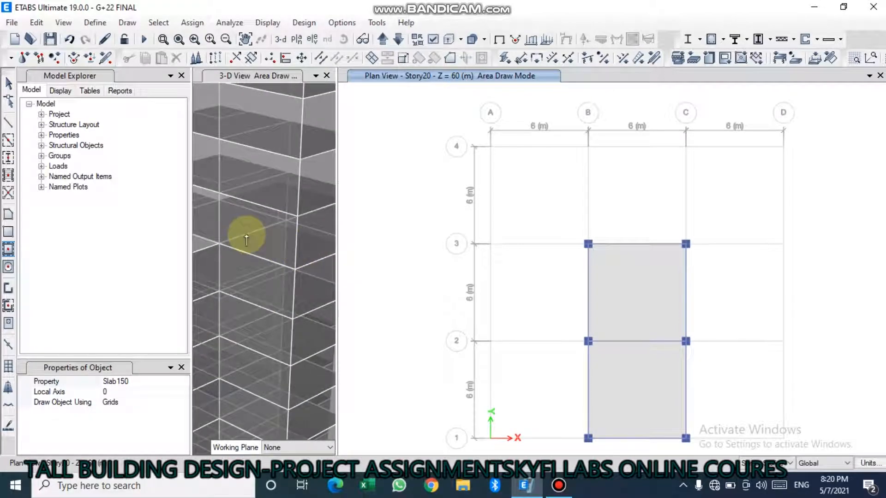
pyautogui.scroll(-2, 246, 234)
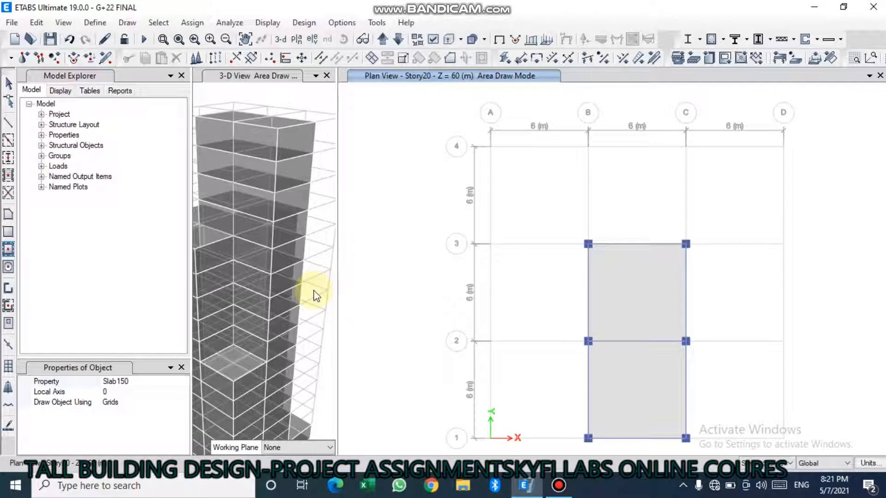
# Select all floor objects in the model by object type
pyautogui.scroll(-3, 316, 295)
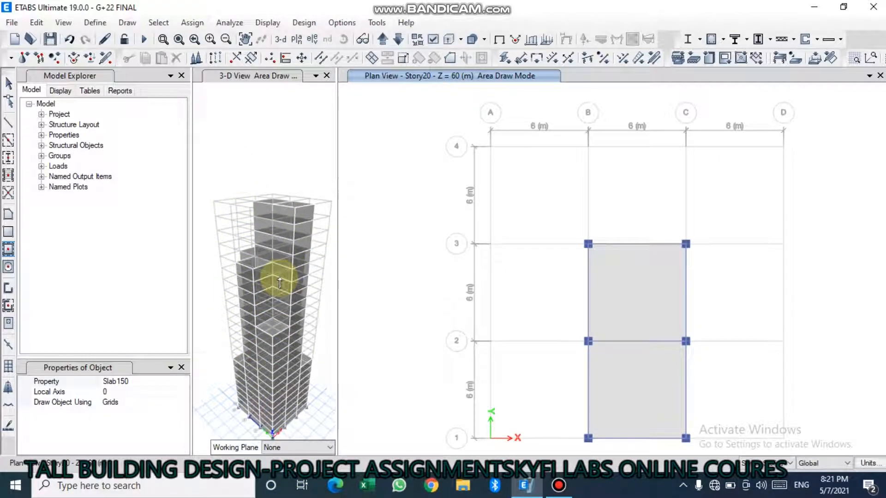
pyautogui.scroll(-3, 284, 295)
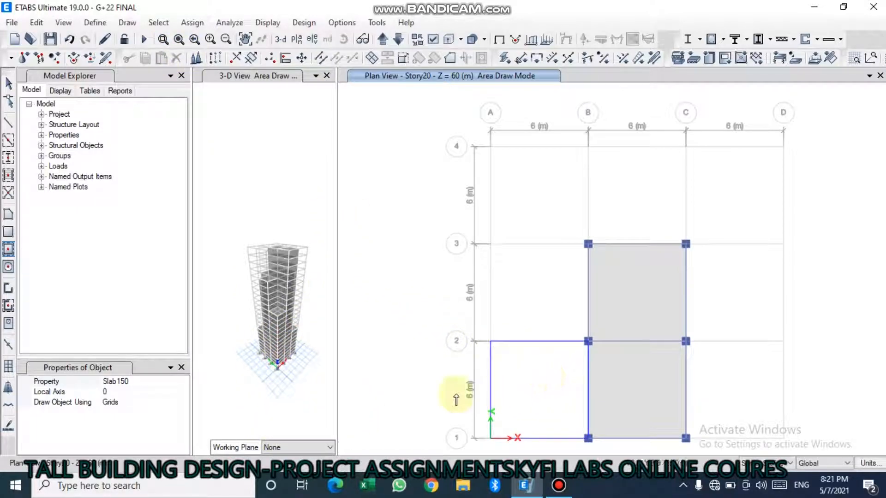
pyautogui.scroll(5, 277, 359)
pyautogui.scroll(-2, 277, 352)
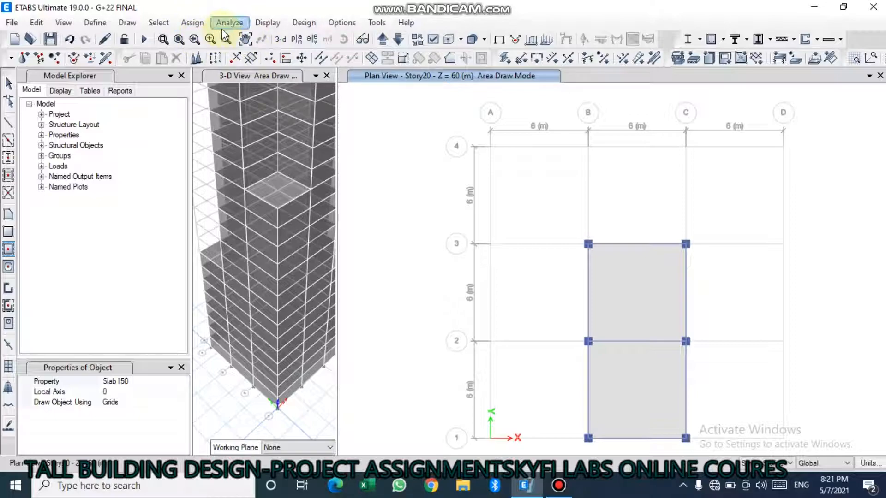
pyautogui.click(156, 24)
pyautogui.moveTo(169, 37)
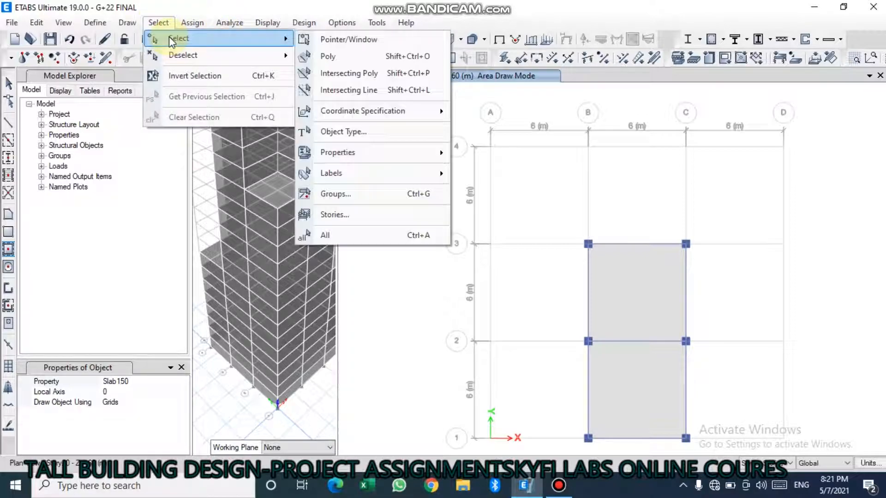
pyautogui.click(339, 132)
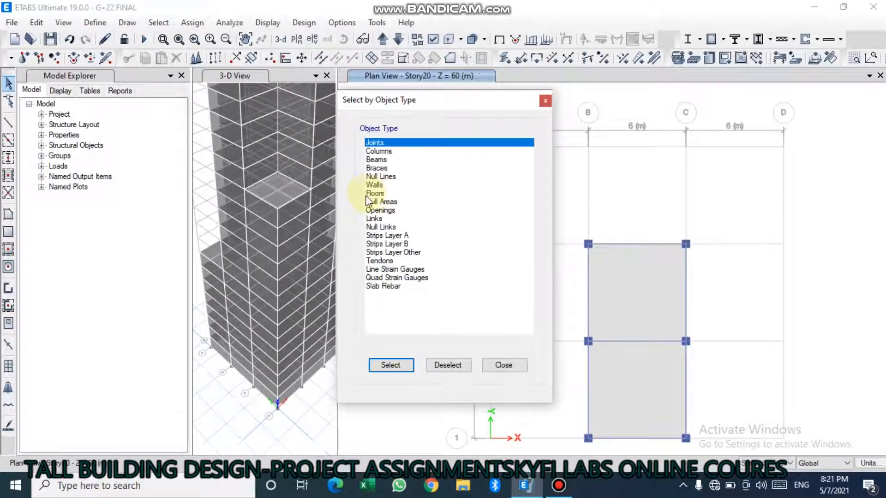
pyautogui.click(376, 193)
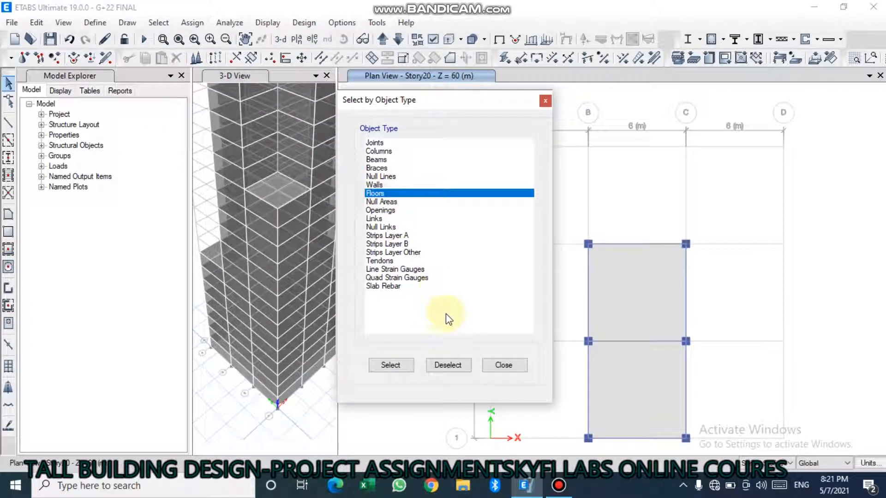
pyautogui.click(388, 365)
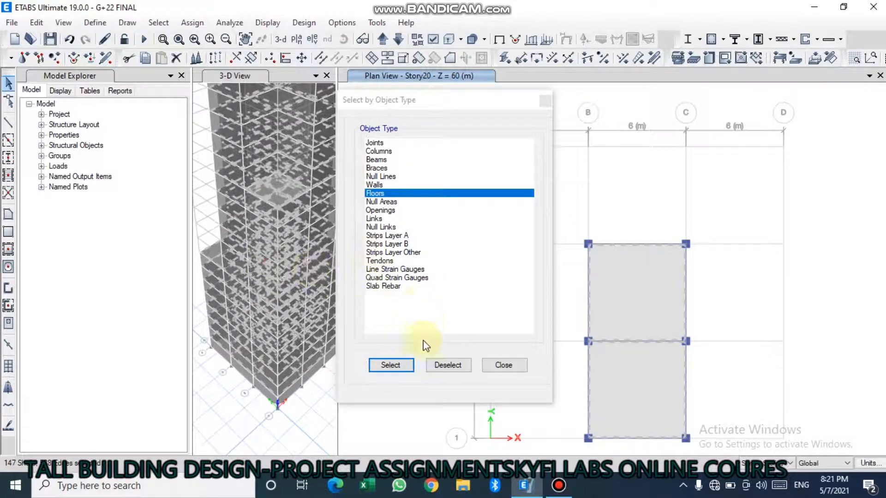
pyautogui.click(503, 366)
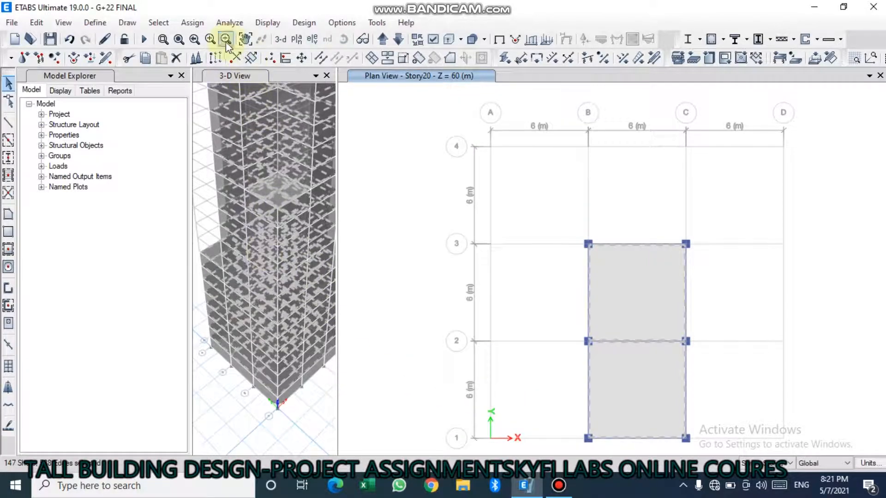
pyautogui.click(192, 23)
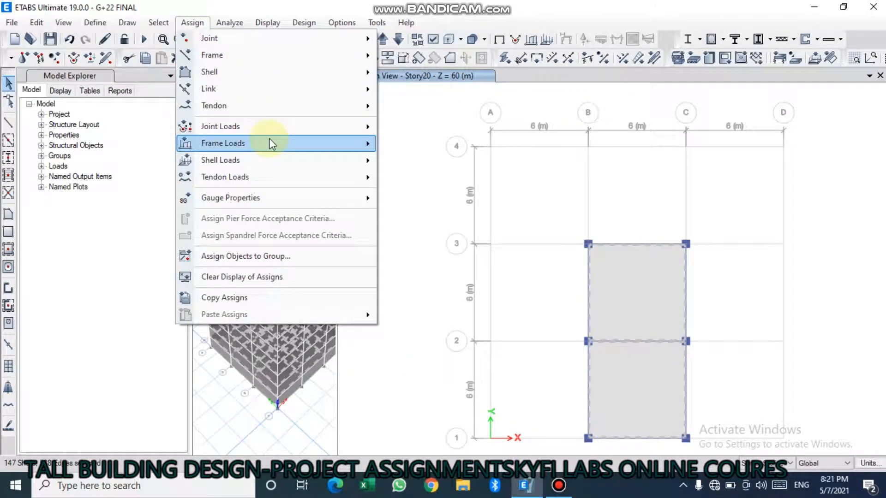
pyautogui.moveTo(264, 164)
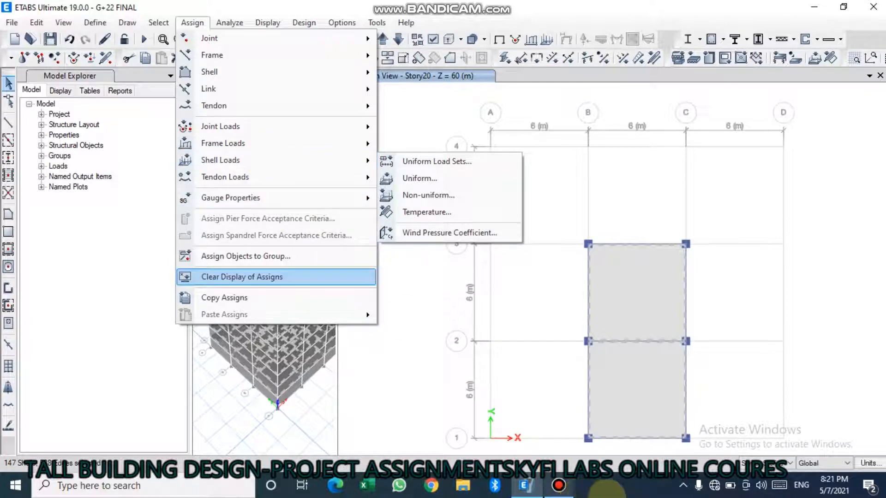
pyautogui.click(555, 489)
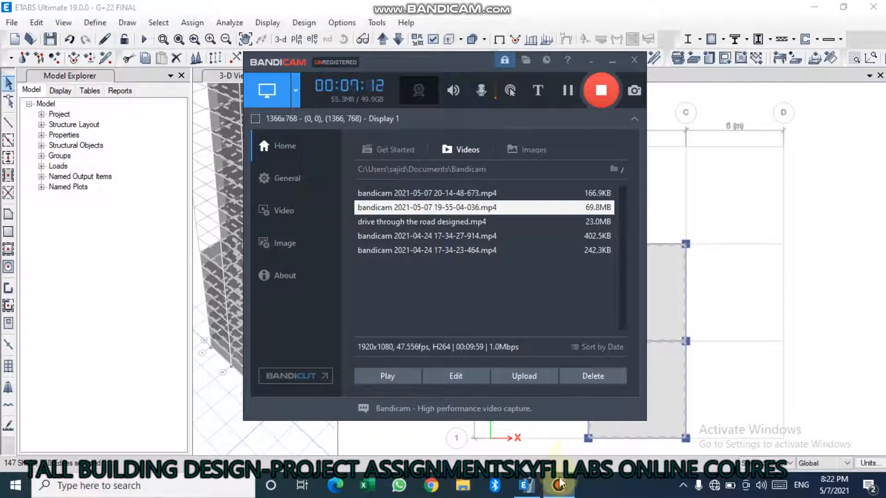
pyautogui.click(611, 61)
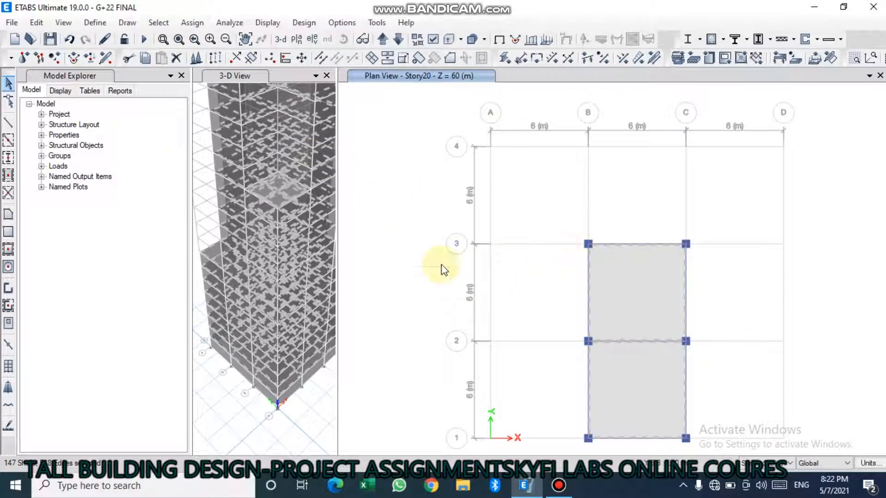
# Enter a uniform shell load of 4 kN/m² for the Dead pattern in the Gravity direction, and close the assignment without applying it
pyautogui.click(191, 23)
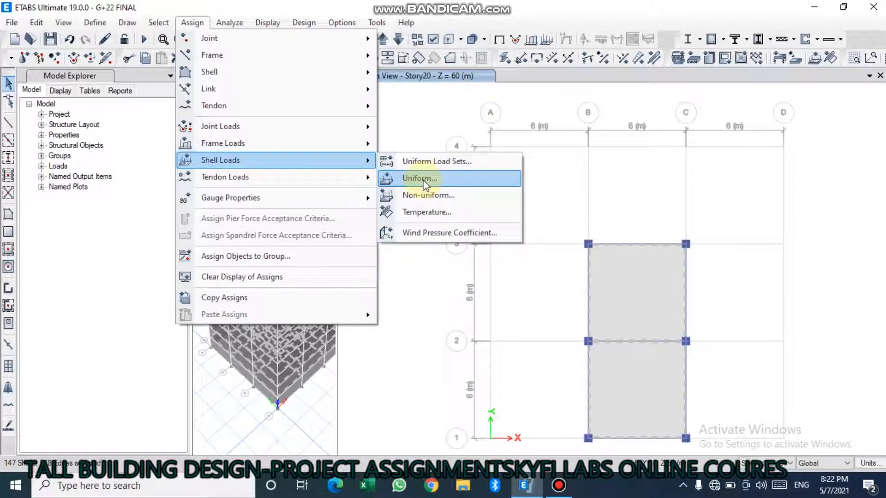
pyautogui.click(423, 180)
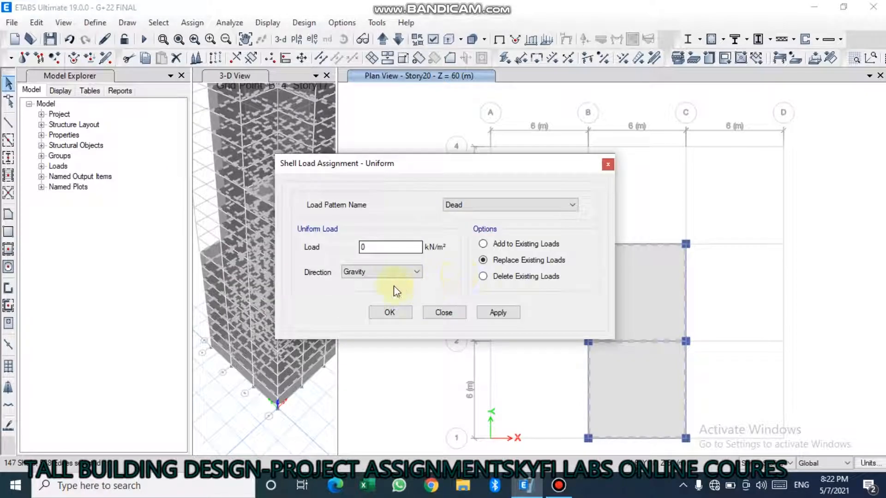
pyautogui.click(378, 251)
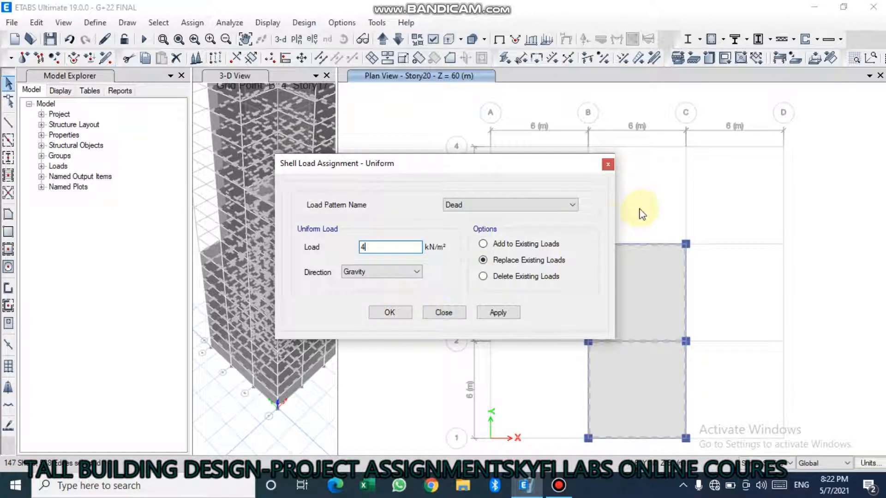
pyautogui.click(608, 165)
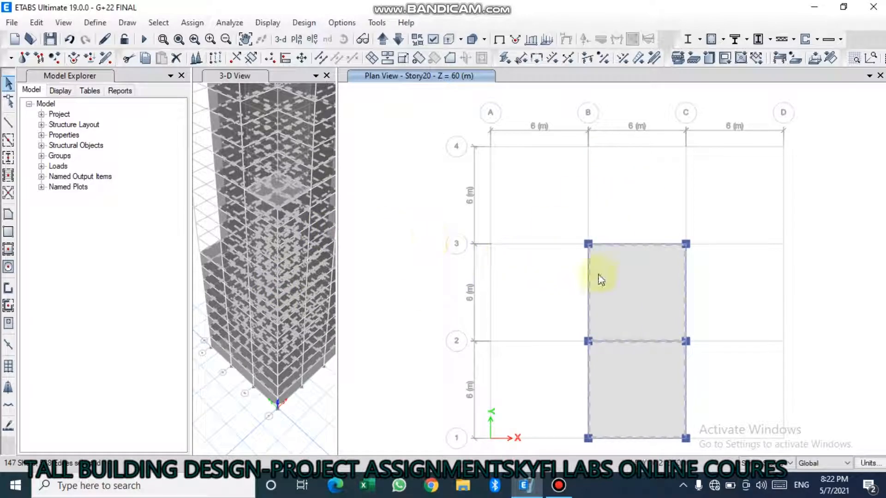
# Display the Dead pattern's frame span loads with loading values on the Story20 plan, and inspect the slab panels closely
pyautogui.scroll(-4, 598, 279)
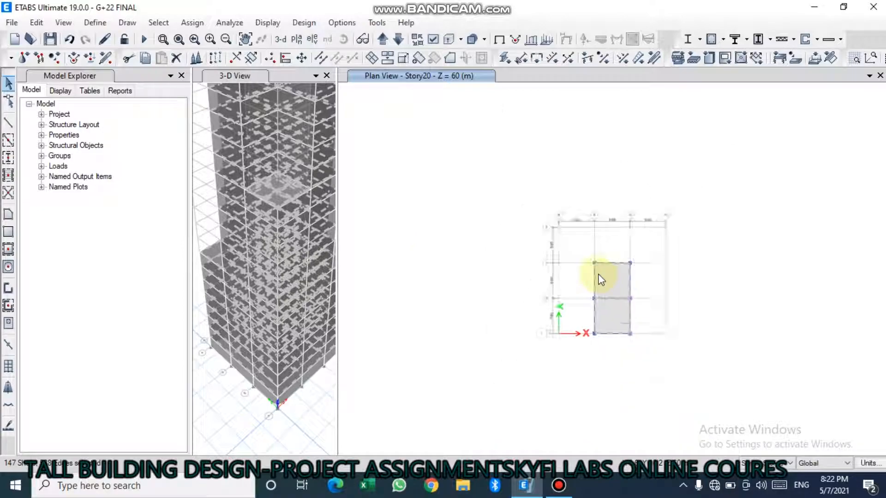
pyautogui.click(533, 42)
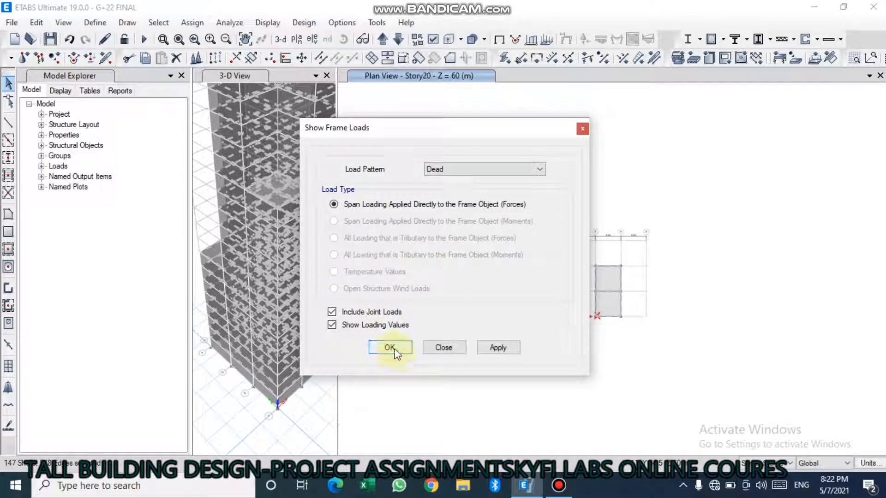
pyautogui.click(498, 347)
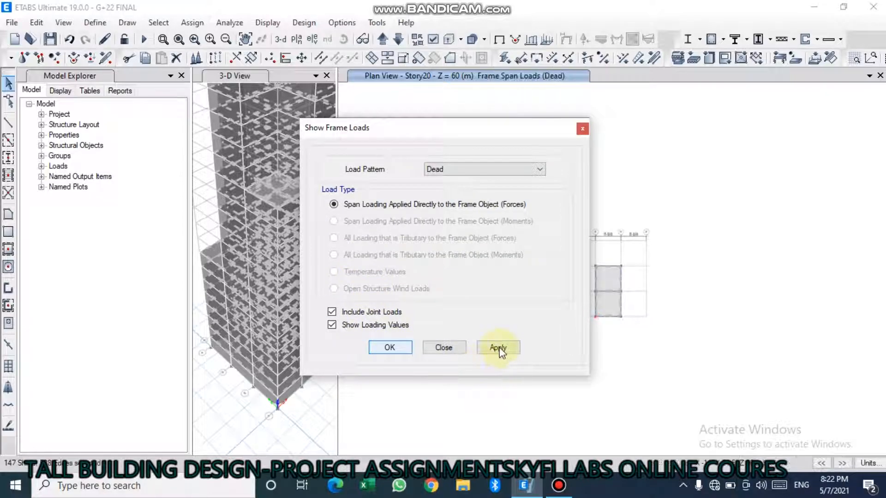
pyautogui.scroll(10, 607, 303)
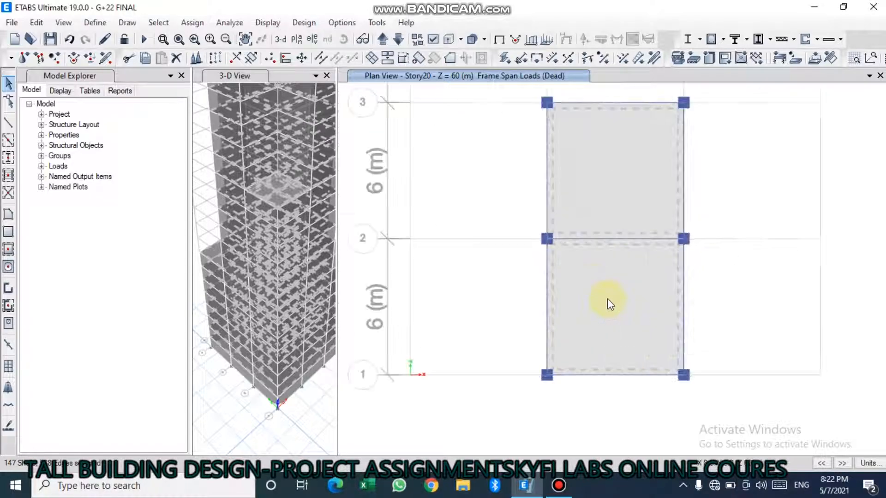
pyautogui.scroll(-3, 607, 298)
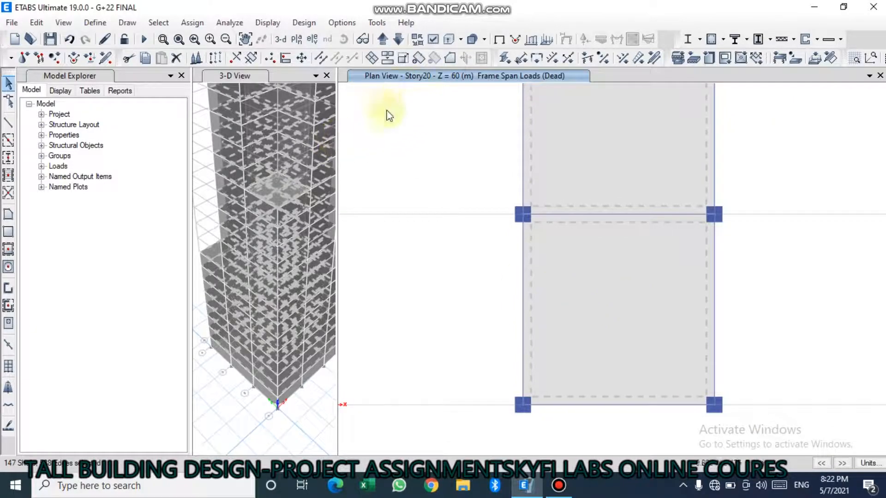
# Deselect the two slab panels between grids B and C in the Story20 plan
pyautogui.scroll(-2, 235, 202)
pyautogui.scroll(-5, 235, 202)
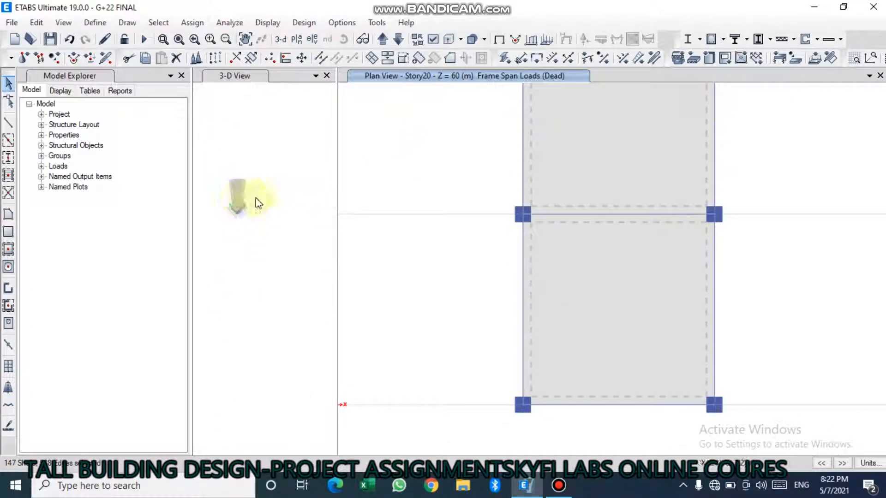
pyautogui.click(572, 147)
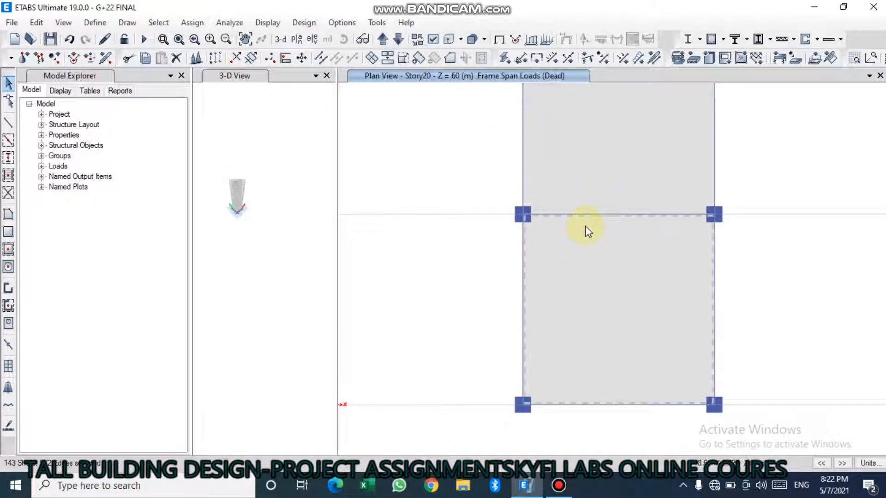
pyautogui.click(578, 281)
pyautogui.scroll(-2, 565, 170)
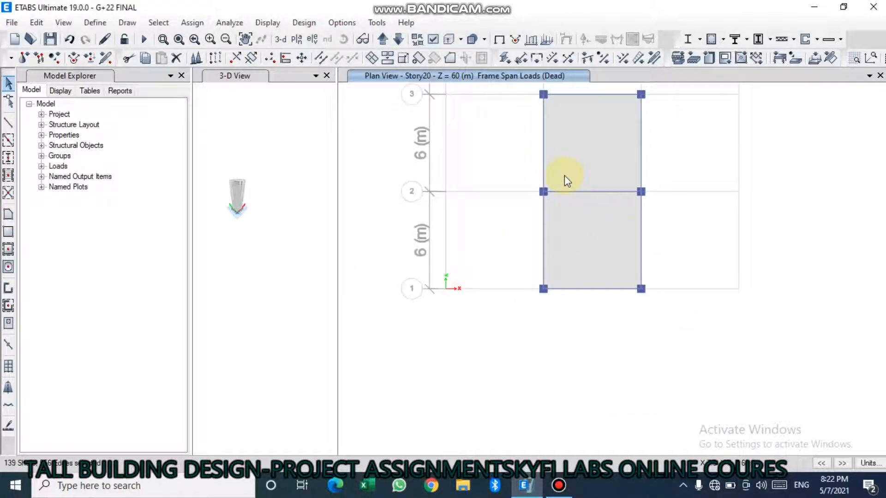
# Reapply the frame load display for the Dead pattern on the Story20 plan, including joint loads and loading values
pyautogui.click(516, 41)
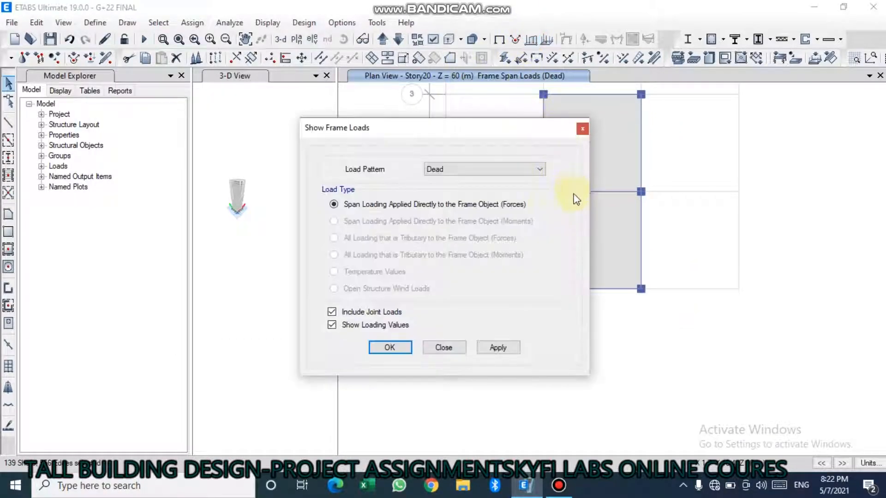
pyautogui.click(406, 347)
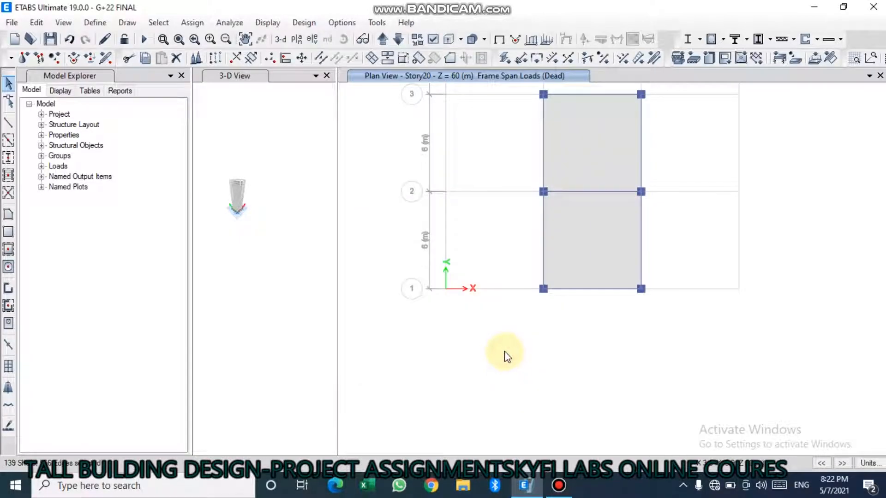
pyautogui.click(533, 43)
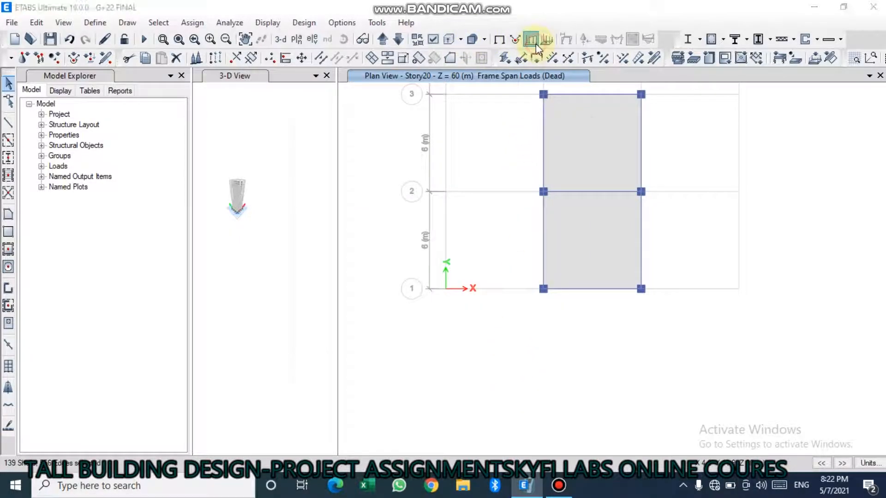
pyautogui.click(496, 348)
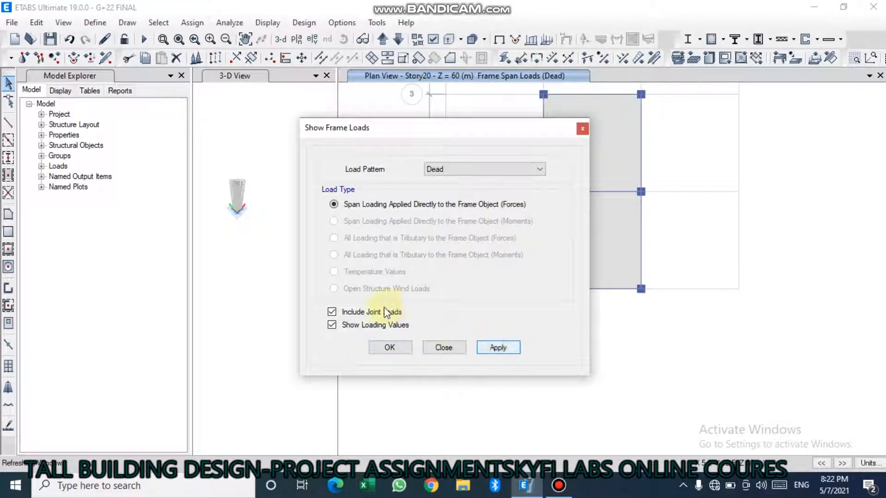
pyautogui.click(390, 345)
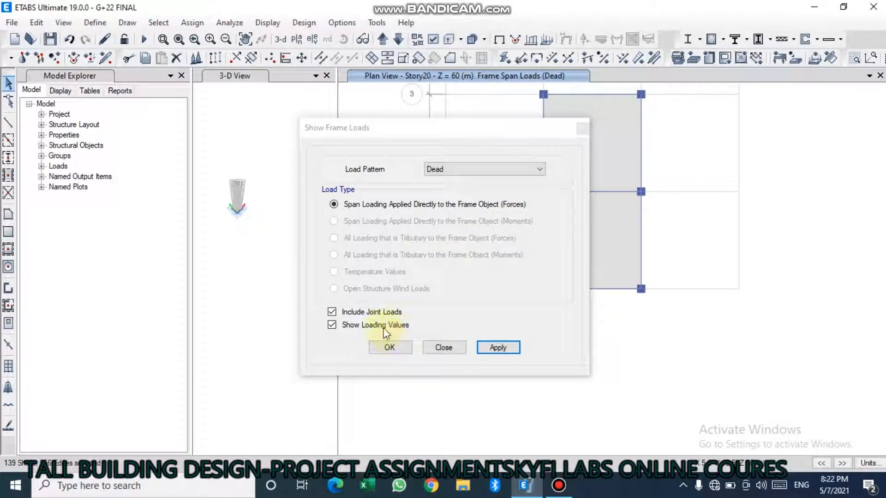
# Switch the 3D view window to the Story6 plan view, and close the frame load display options
pyautogui.click(236, 77)
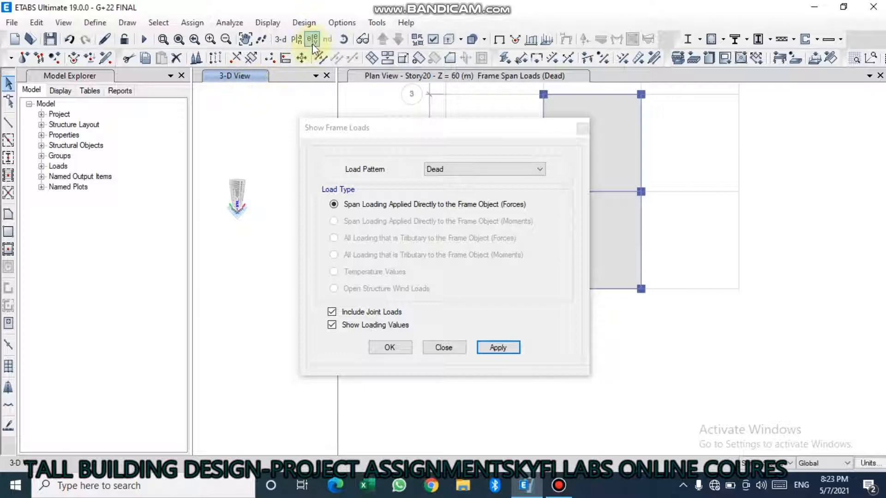
pyautogui.click(296, 40)
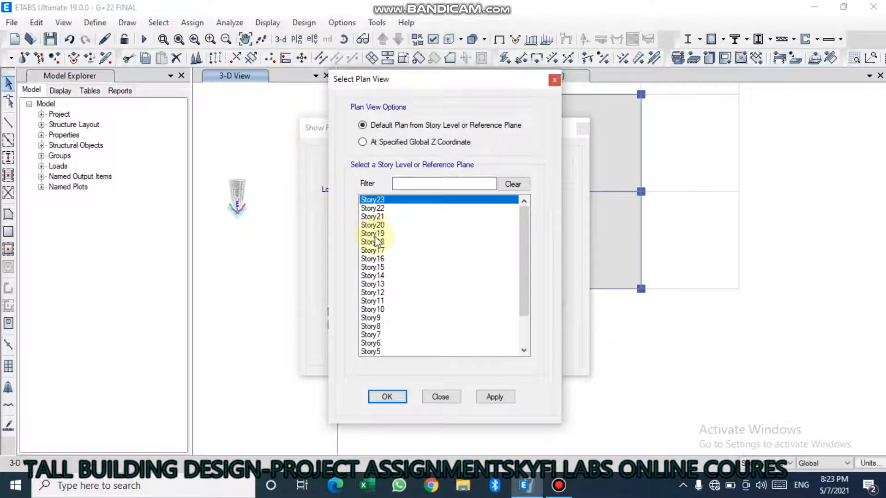
pyautogui.click(373, 234)
pyautogui.click(379, 344)
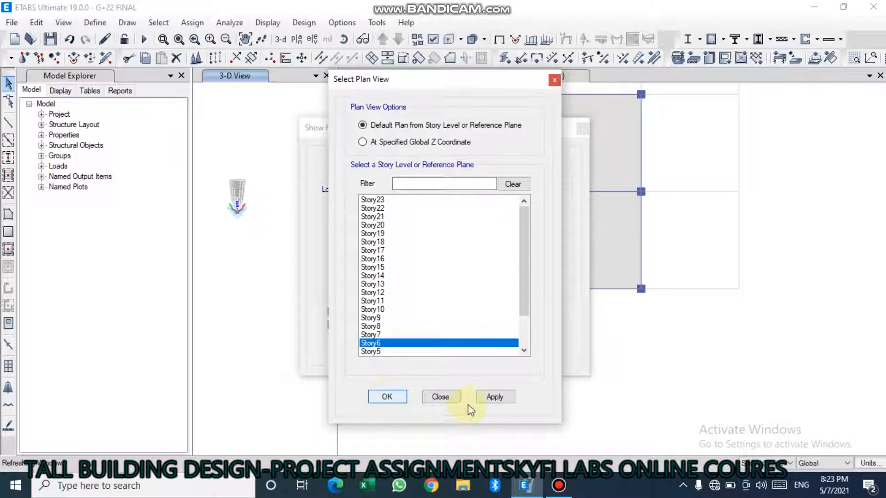
pyautogui.click(494, 398)
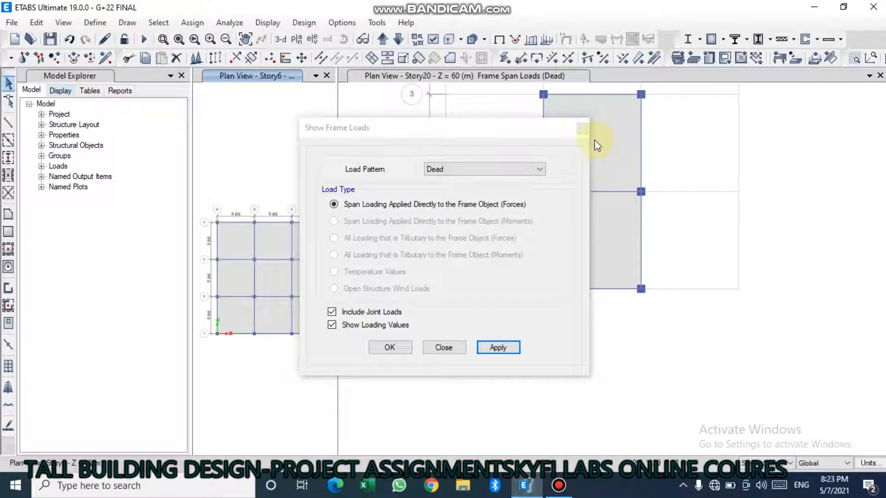
pyautogui.click(583, 130)
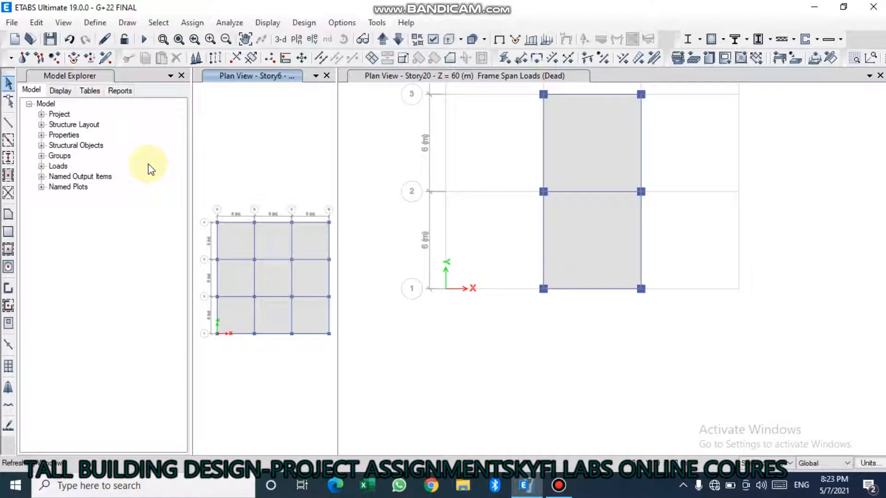
# Display the Dead pattern's uniform shell load values on the Story6 plan, and inspect the slab panels closely
pyautogui.click(546, 41)
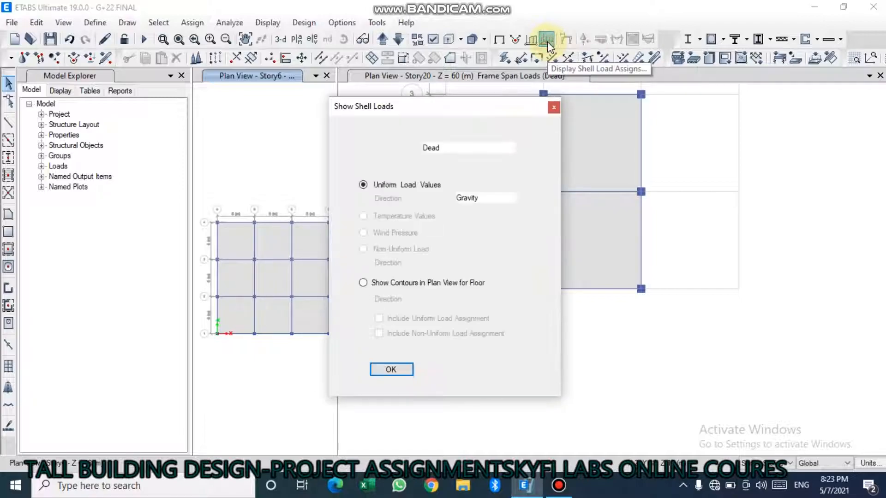
pyautogui.click(397, 371)
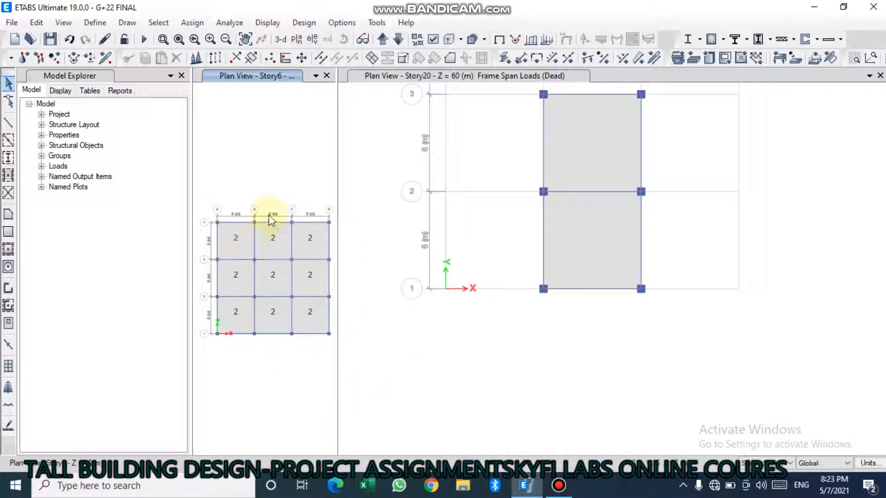
pyautogui.scroll(5, 228, 253)
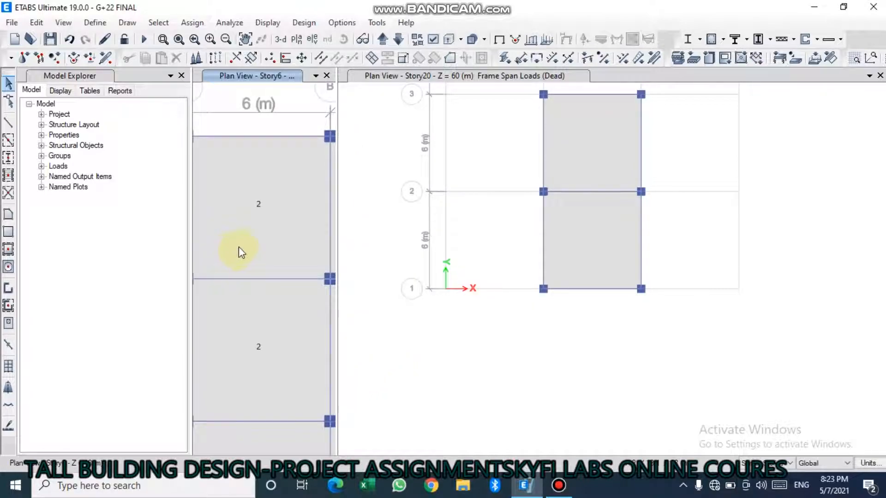
pyautogui.scroll(-5, 238, 249)
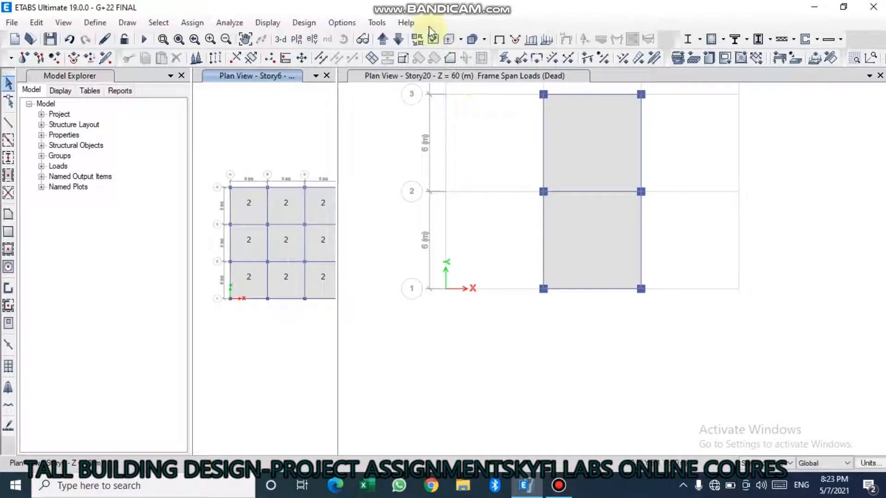
# Display the Dead pattern's uniform shell load values on the Story20 plan
pyautogui.click(437, 90)
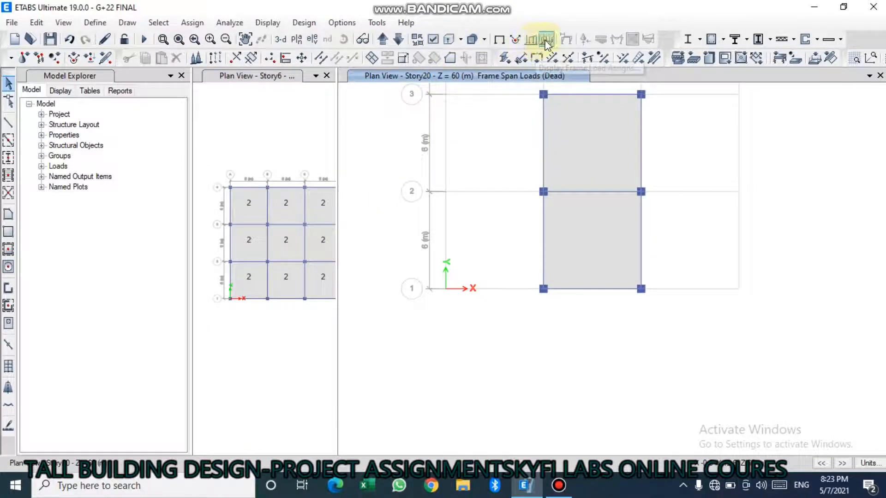
pyautogui.click(546, 39)
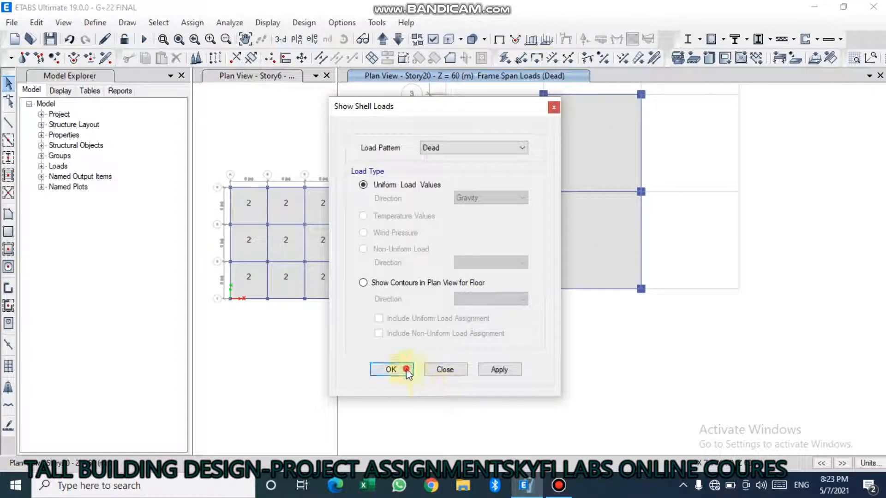
pyautogui.click(390, 369)
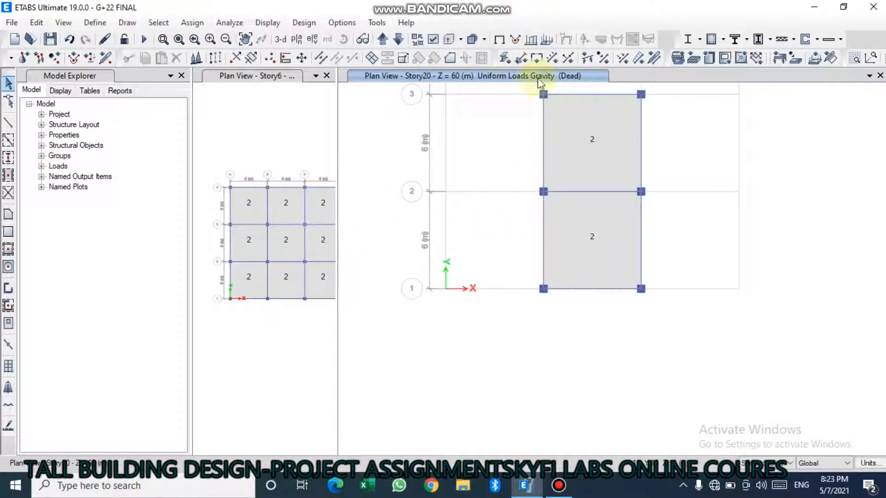
# Change the Story20 plan's shell load display to the Live pattern with uniform load values
pyautogui.click(545, 39)
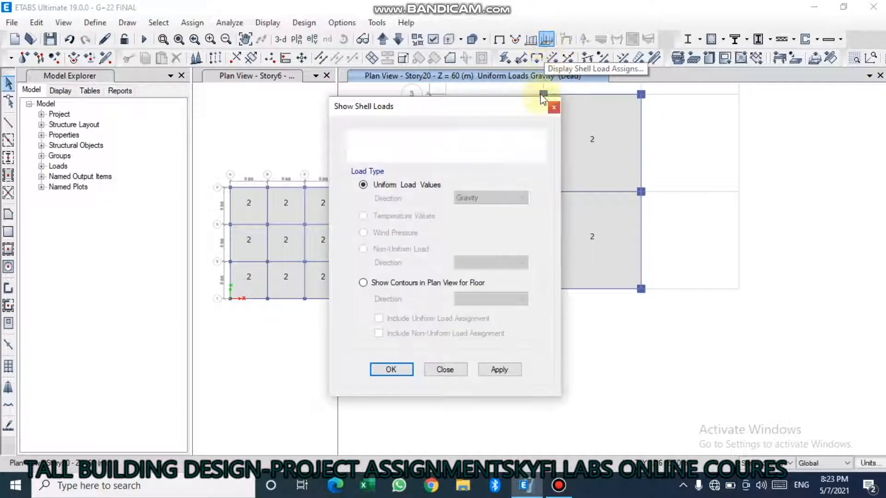
pyautogui.click(478, 147)
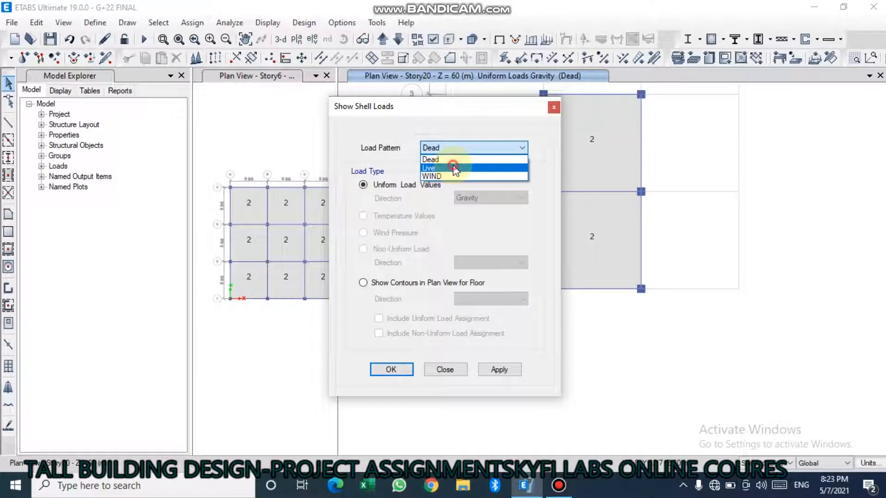
pyautogui.click(431, 159)
pyautogui.click(399, 372)
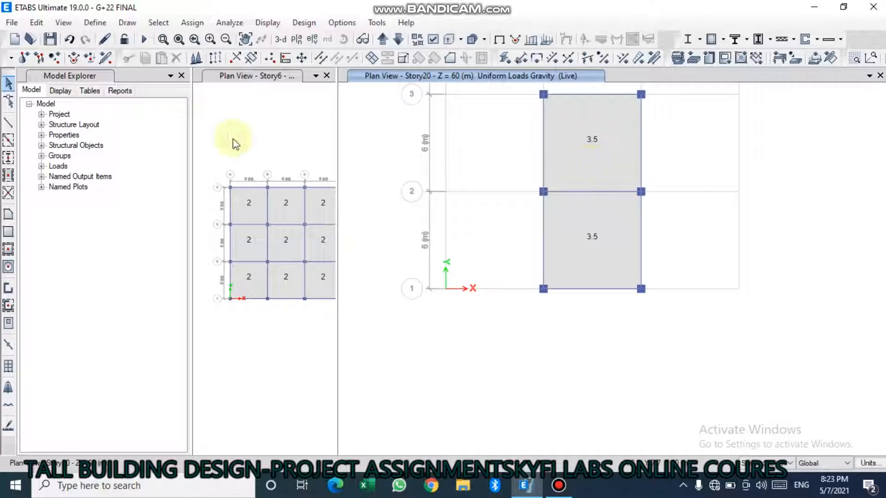
# Widen the Story6 plan window, and reapply the Live uniform shell load display on the Story20 plan
pyautogui.click(263, 140)
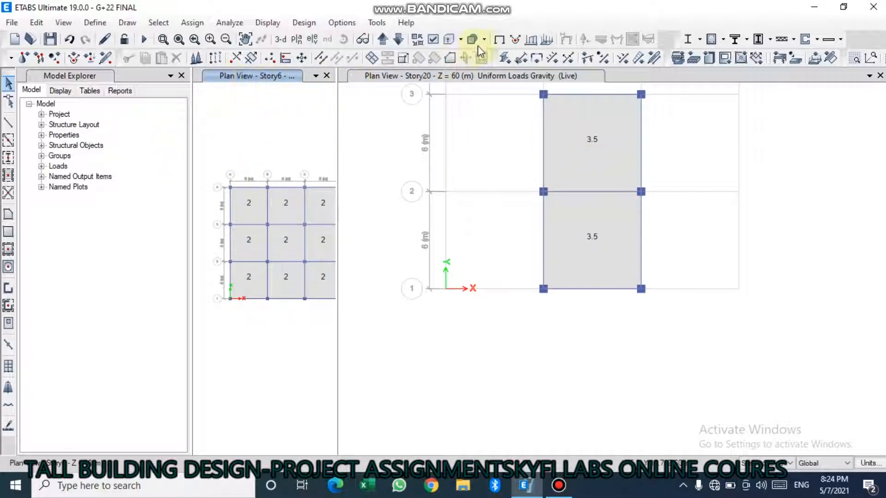
pyautogui.moveTo(337, 94); pyautogui.dragTo(380, 96)
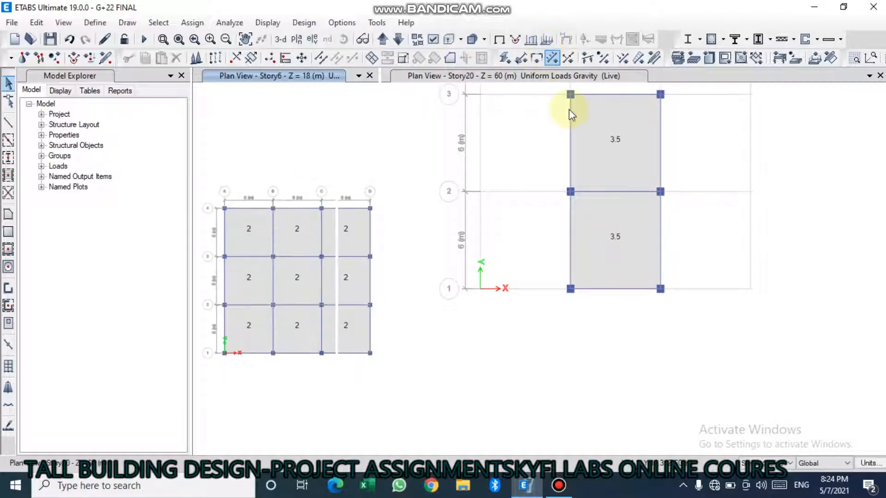
pyautogui.click(548, 41)
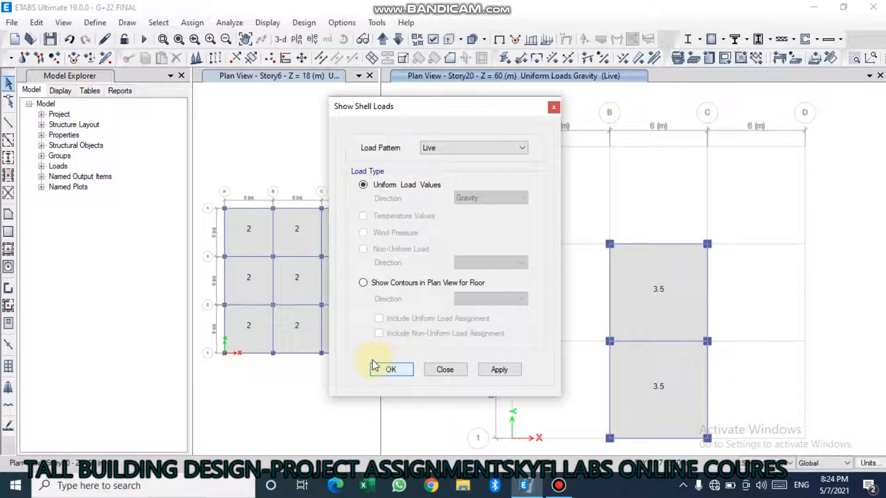
pyautogui.click(390, 368)
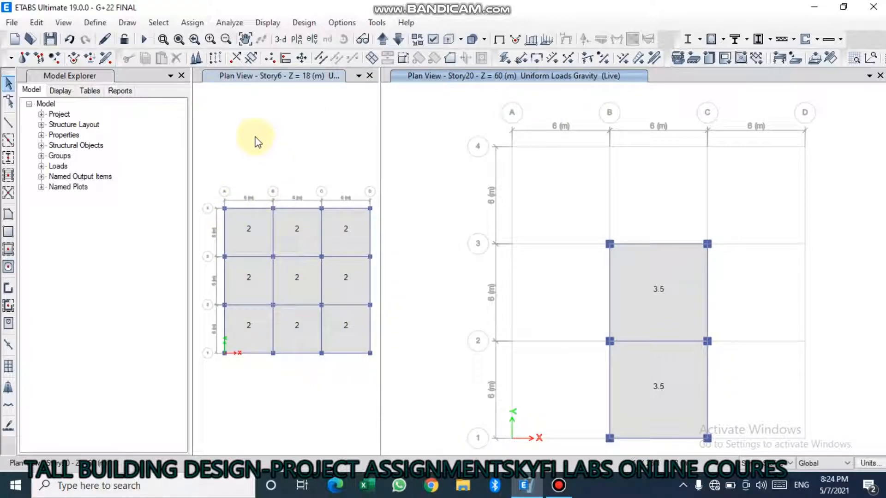
# Display the Live pattern's uniform shell load values on the Story6 plan
pyautogui.click(263, 123)
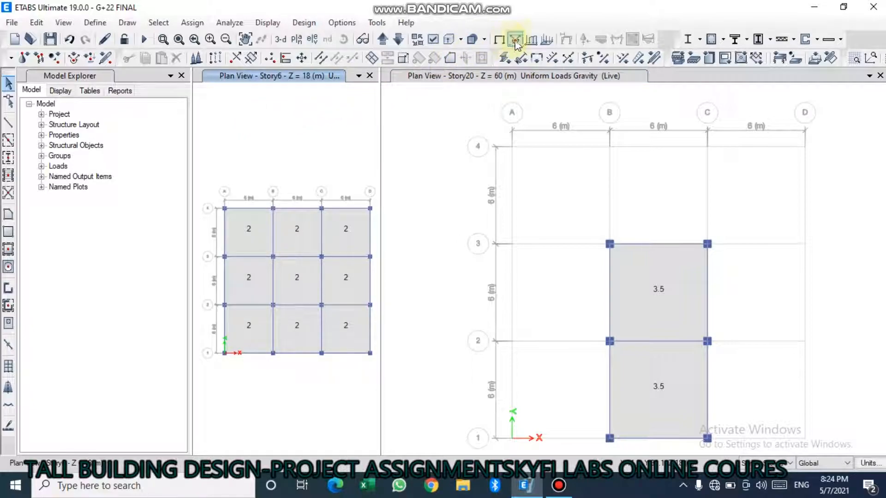
pyautogui.click(548, 40)
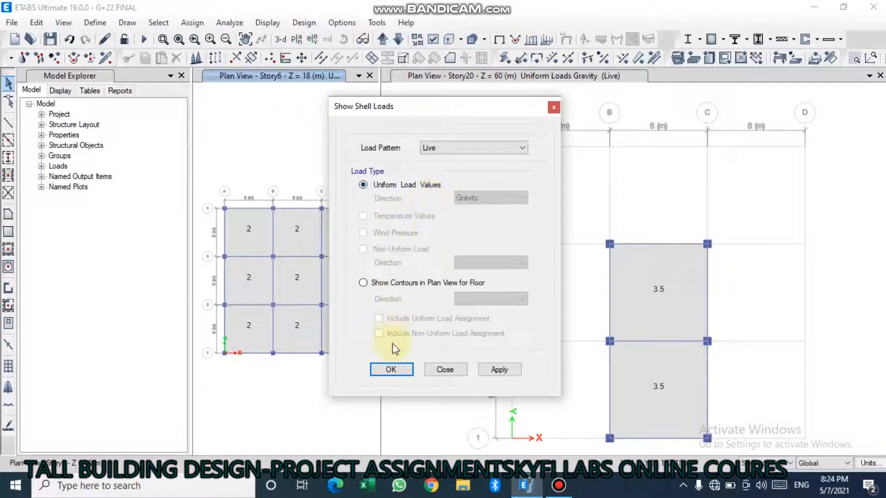
pyautogui.click(392, 368)
pyautogui.click(392, 369)
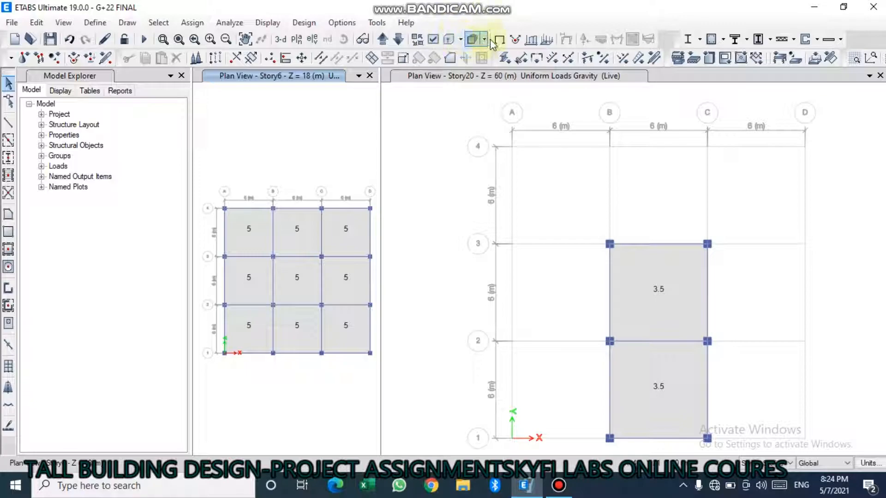
# Display the Dead pattern's frame span loads with joint loads and loading values on the Story6 plan, and inspect the perimeter beams
pyautogui.click(531, 39)
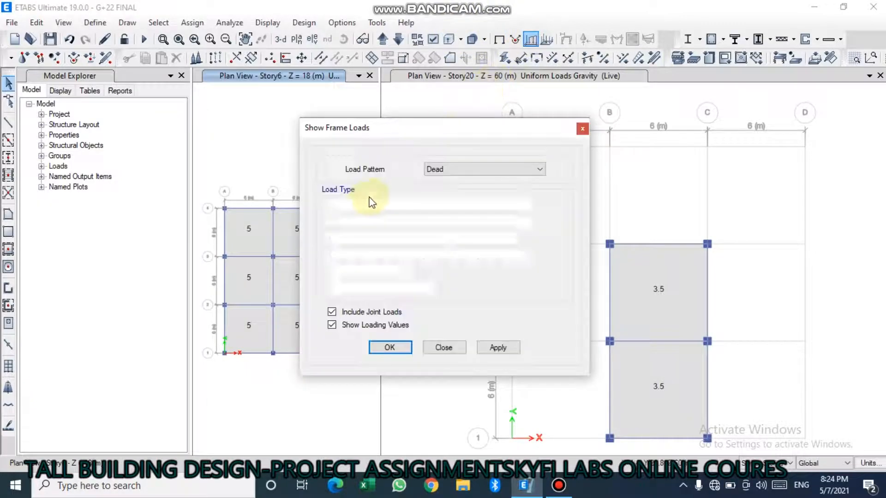
pyautogui.click(391, 350)
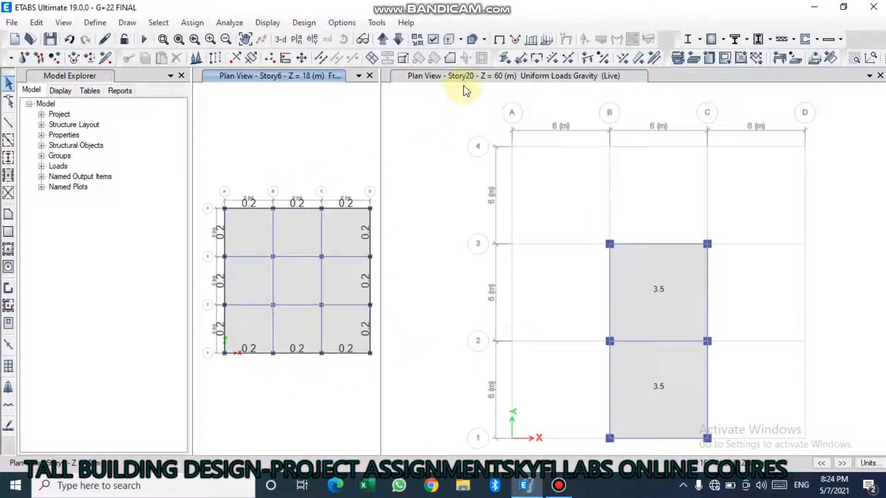
pyautogui.scroll(3, 291, 217)
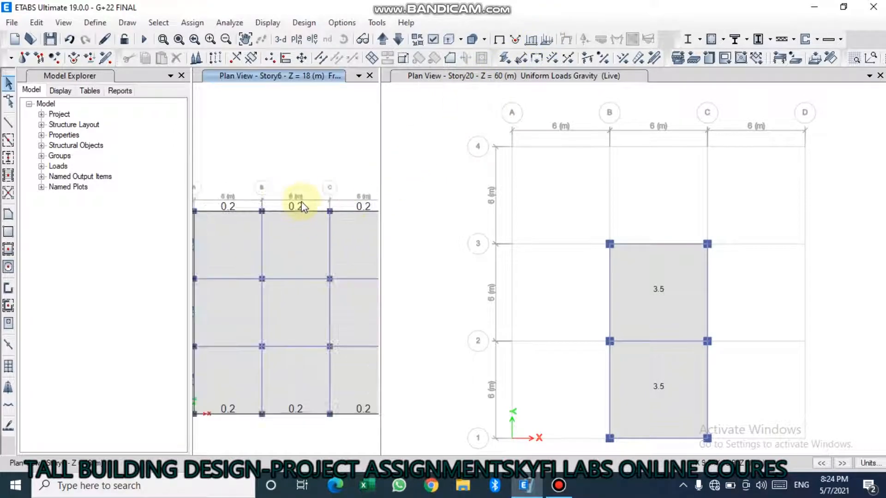
pyautogui.scroll(-3, 298, 198)
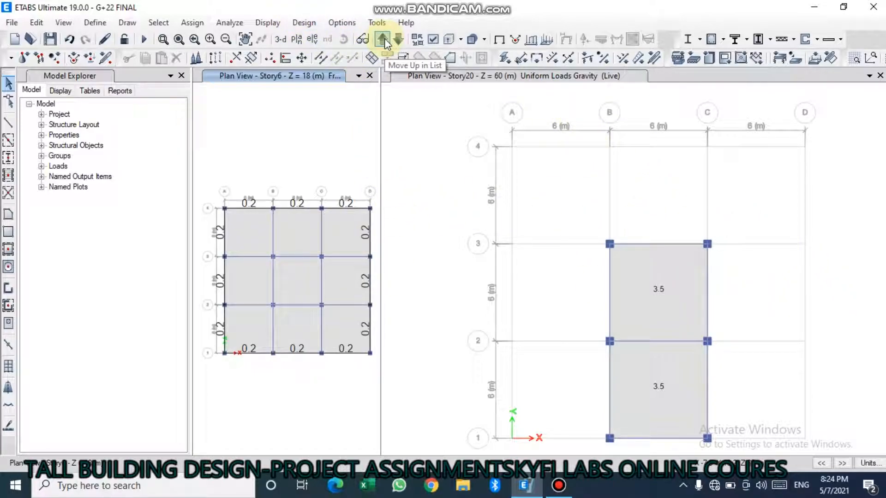
pyautogui.click(564, 492)
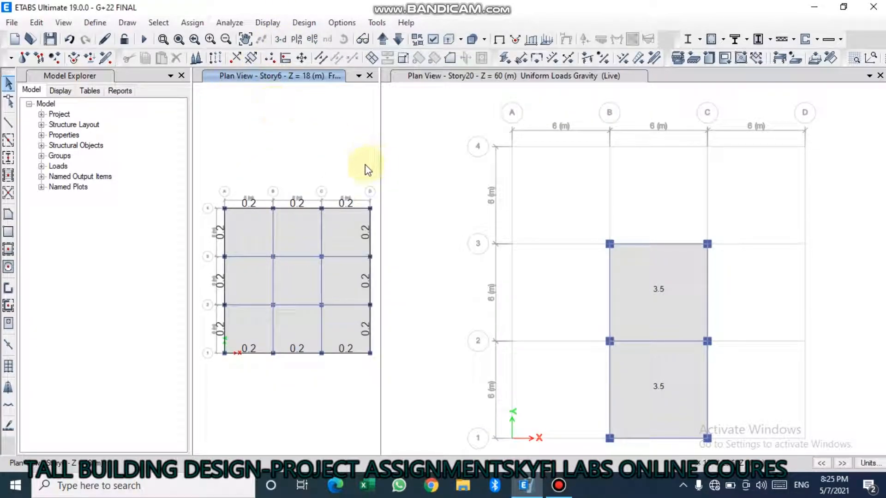
# Switch the Story6 plan window to the default 3D view and widen it
pyautogui.click(283, 42)
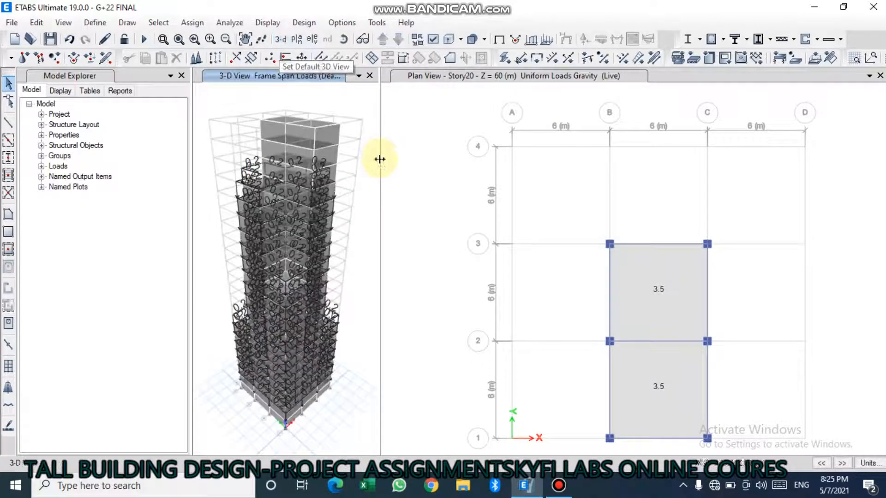
pyautogui.moveTo(380, 158); pyautogui.dragTo(426, 168)
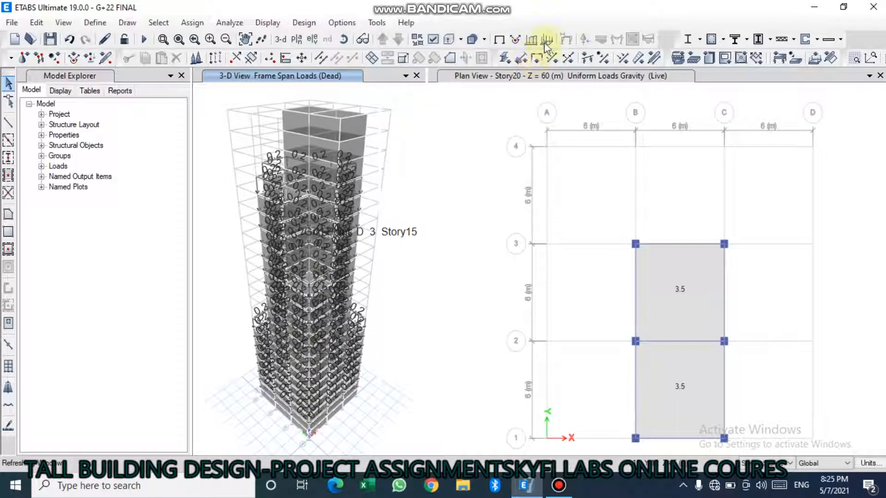
# Check the WIND pattern in the frame load options, and display its wind pressure shell loads on the Story20 plan
pyautogui.click(546, 42)
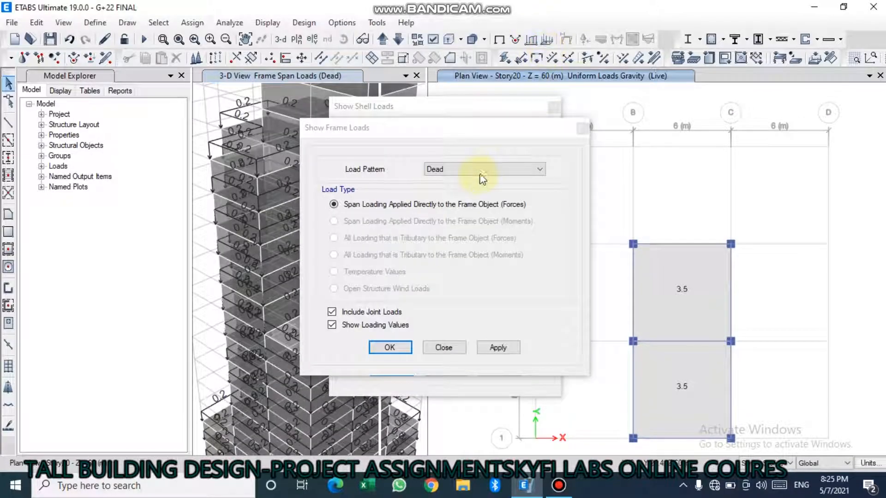
pyautogui.click(481, 172)
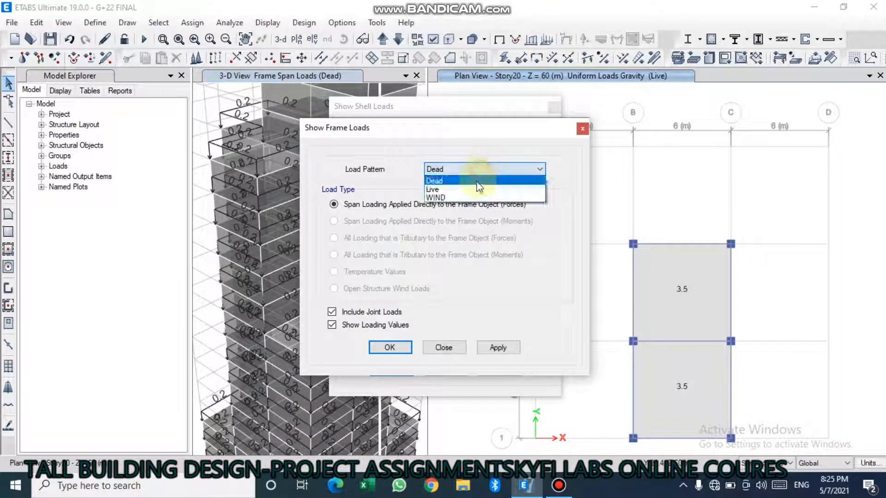
pyautogui.click(453, 198)
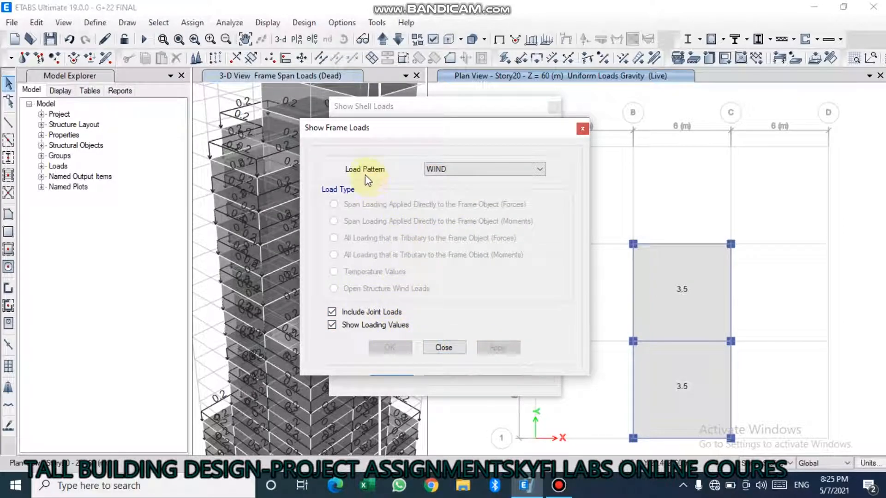
pyautogui.click(580, 129)
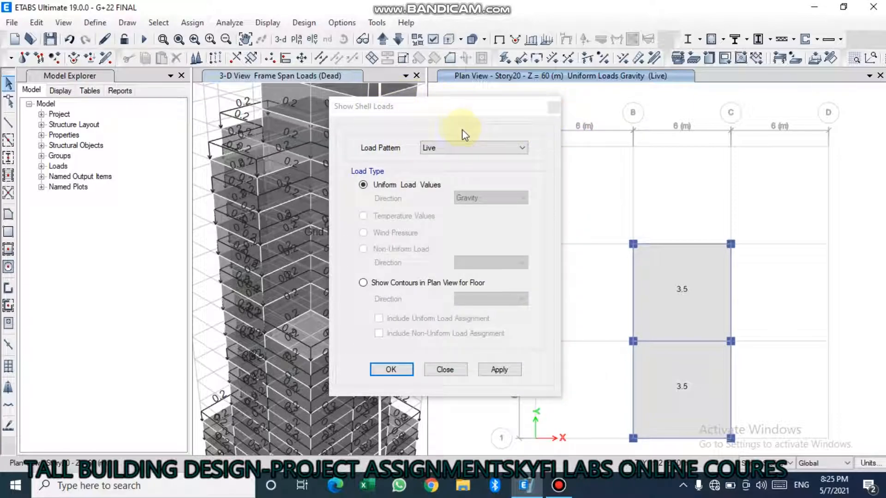
pyautogui.click(459, 145)
pyautogui.click(443, 178)
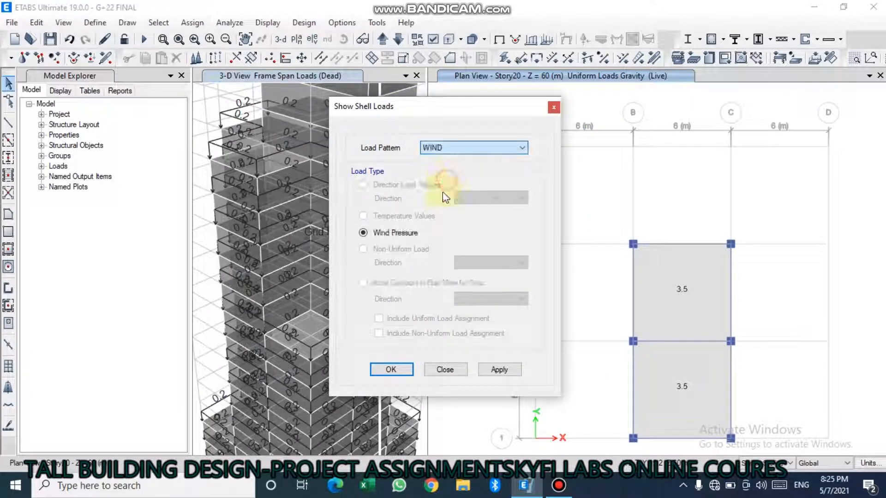
pyautogui.click(397, 369)
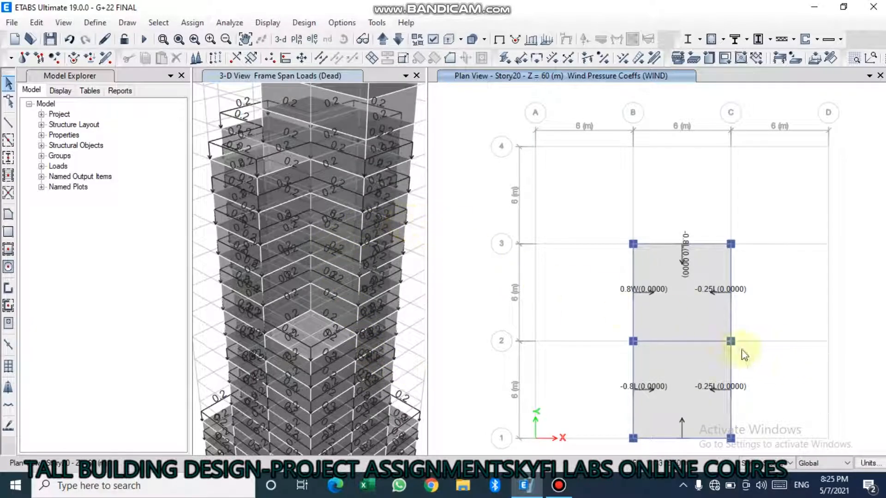
# Examine the windward and leeward pressure coefficients along the edges of the Story20 plan's slab panels
pyautogui.scroll(5, 688, 361)
pyautogui.scroll(-3, 687, 360)
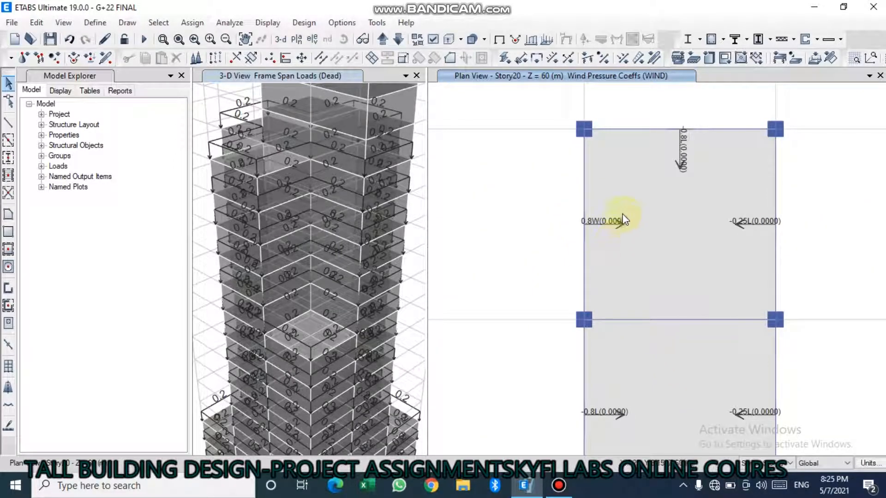
pyautogui.scroll(2, 594, 224)
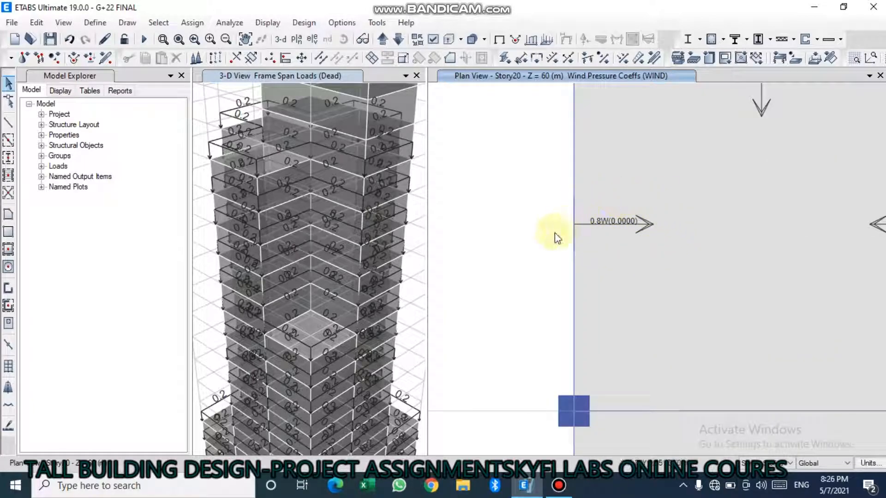
pyautogui.scroll(-3, 597, 223)
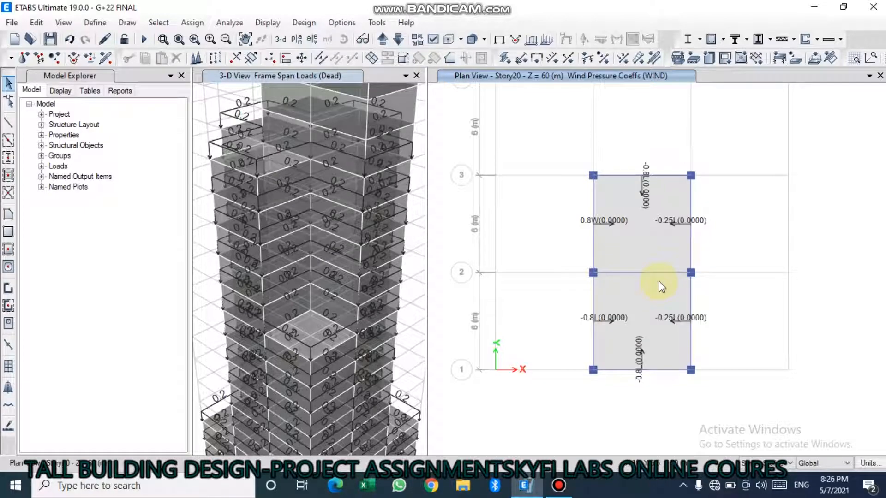
pyautogui.scroll(2, 604, 225)
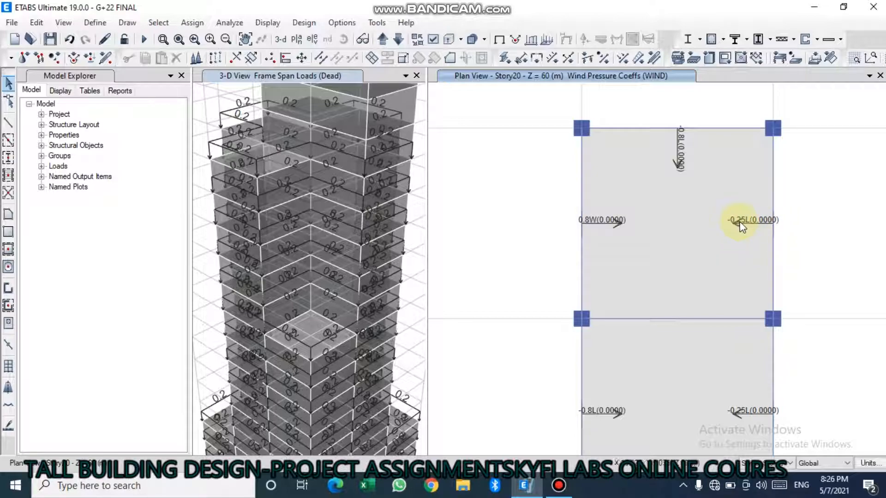
pyautogui.scroll(-2, 721, 222)
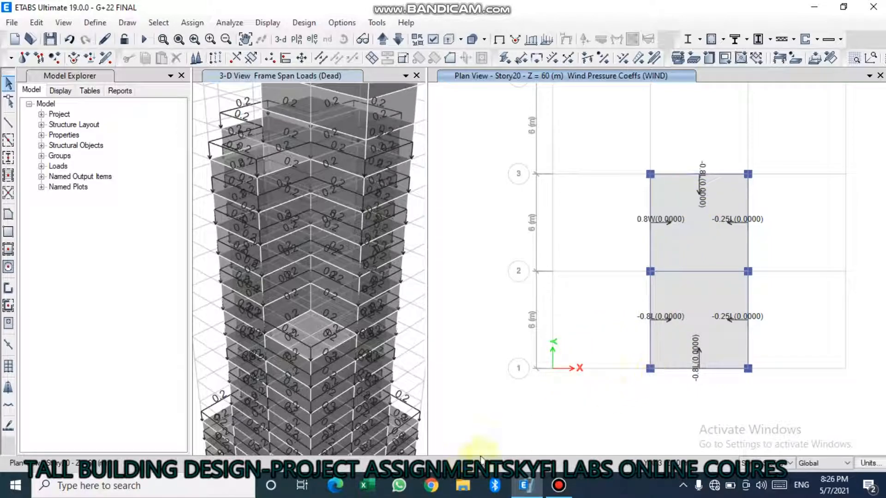
# Display the WIND pattern's wind pressure shell loads on the tower in the 3D view
pyautogui.scroll(-2, 461, 346)
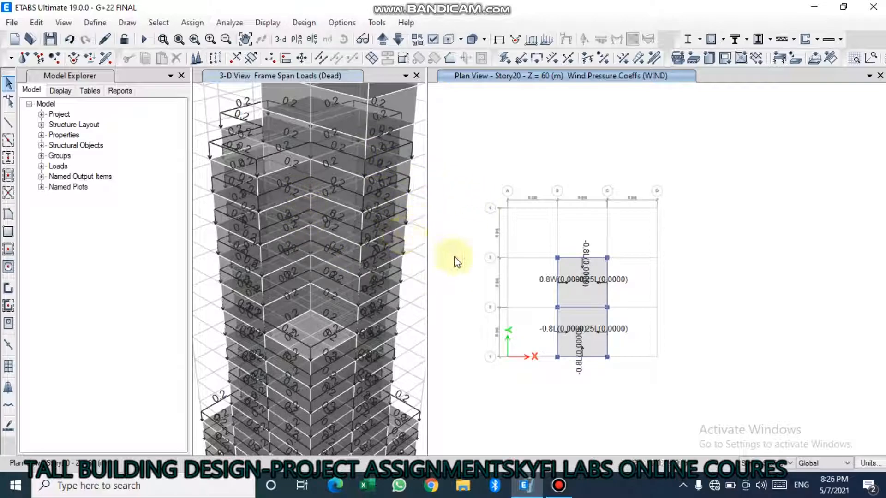
pyautogui.scroll(-2, 461, 181)
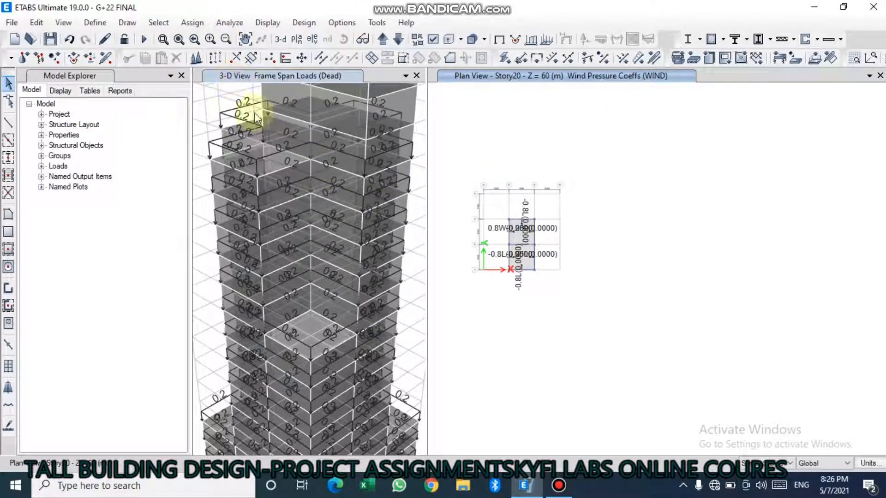
pyautogui.click(242, 82)
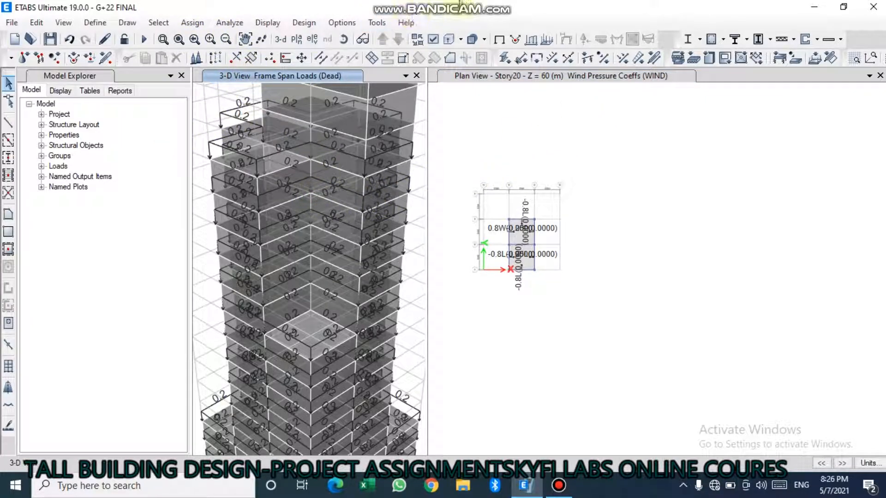
pyautogui.click(543, 43)
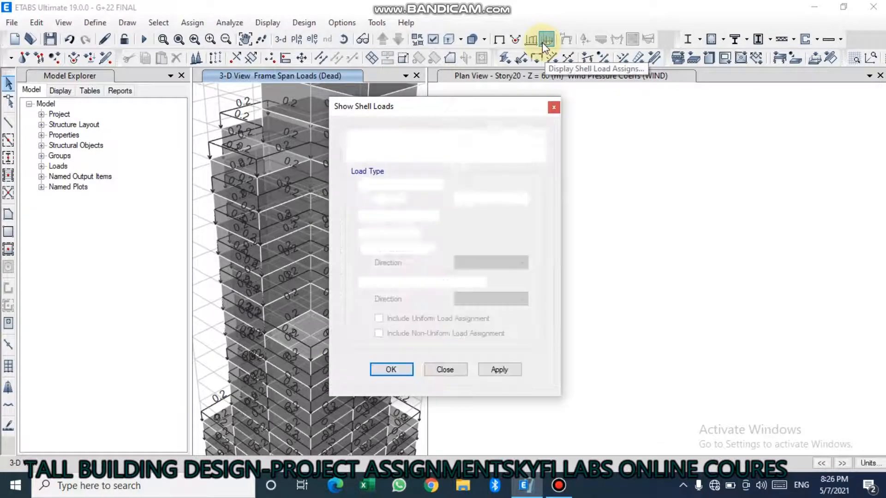
pyautogui.click(388, 375)
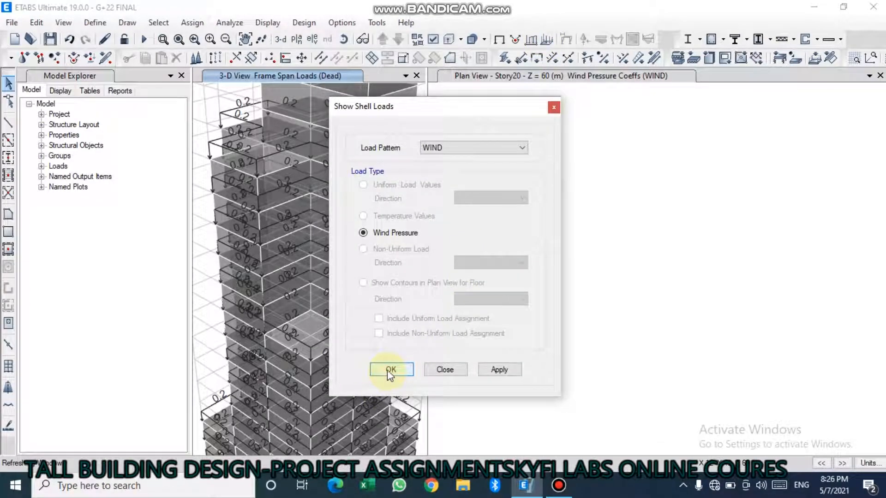
pyautogui.scroll(5, 312, 198)
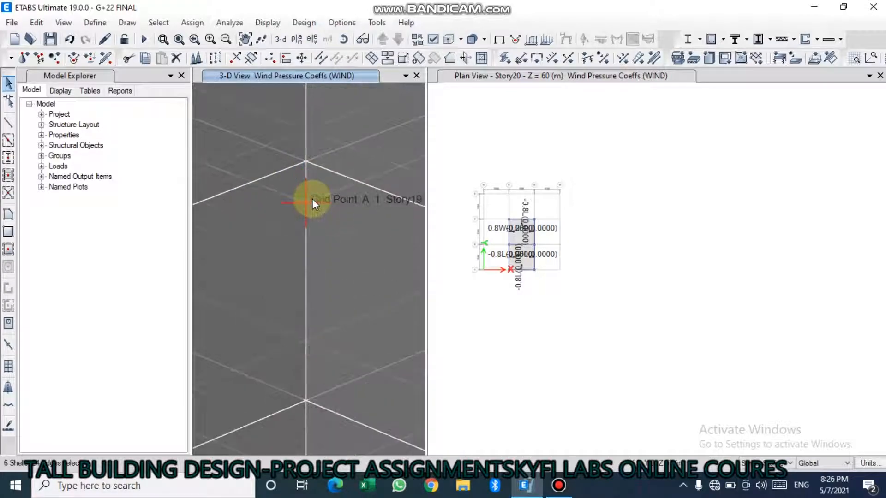
pyautogui.scroll(-3, 312, 199)
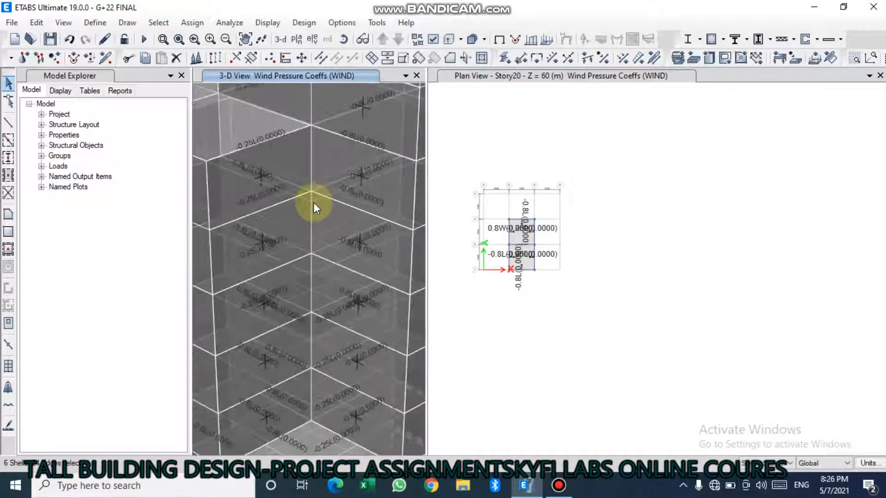
# Widen the 3D view window, rotate the tower, and inspect the windward and leeward pressure coefficients on its cladding
pyautogui.click(427, 147)
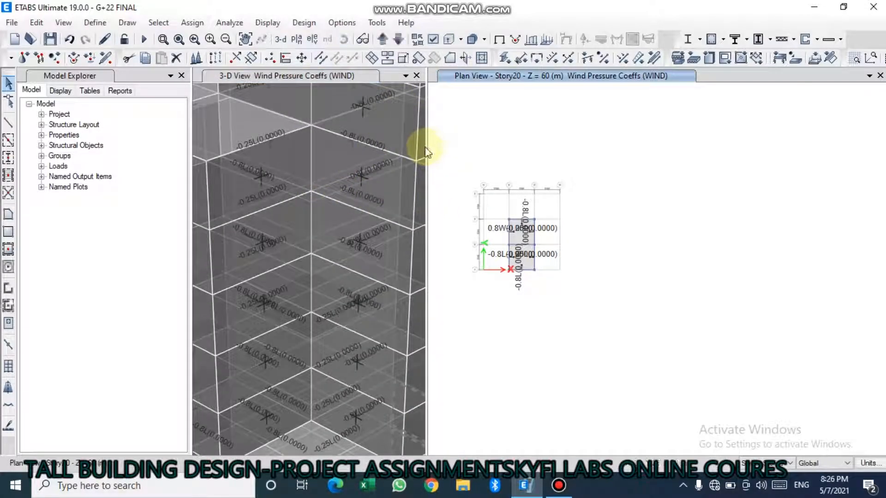
pyautogui.moveTo(426, 147); pyautogui.dragTo(696, 208)
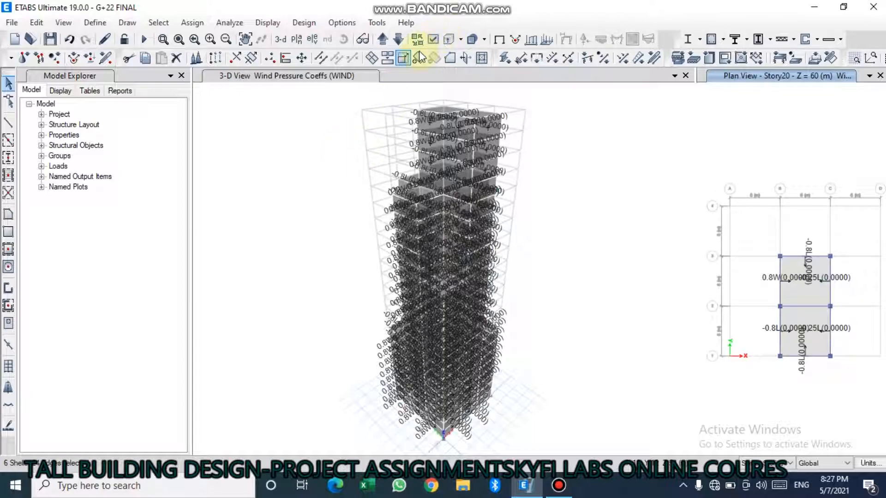
pyautogui.click(498, 173)
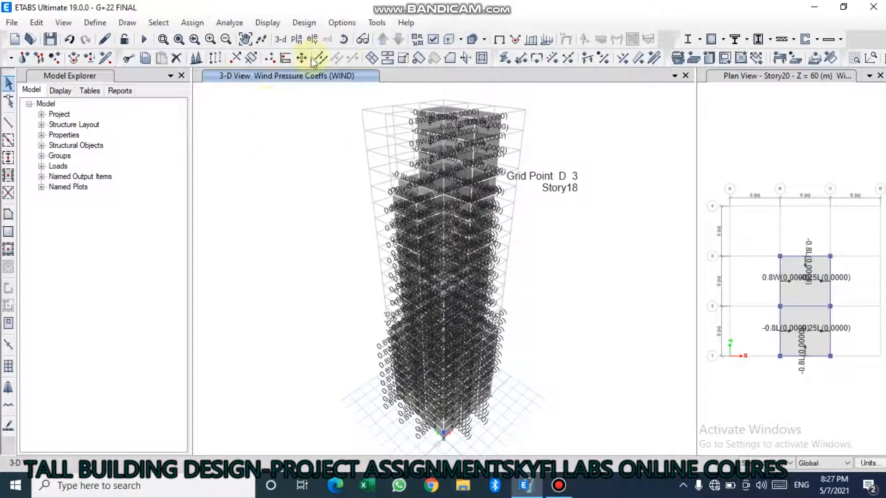
pyautogui.click(343, 39)
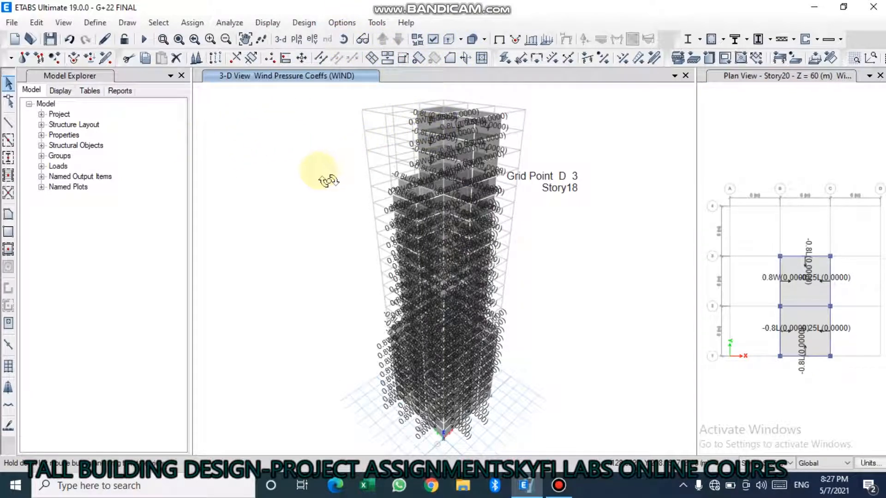
pyautogui.moveTo(340, 188); pyautogui.dragTo(494, 174)
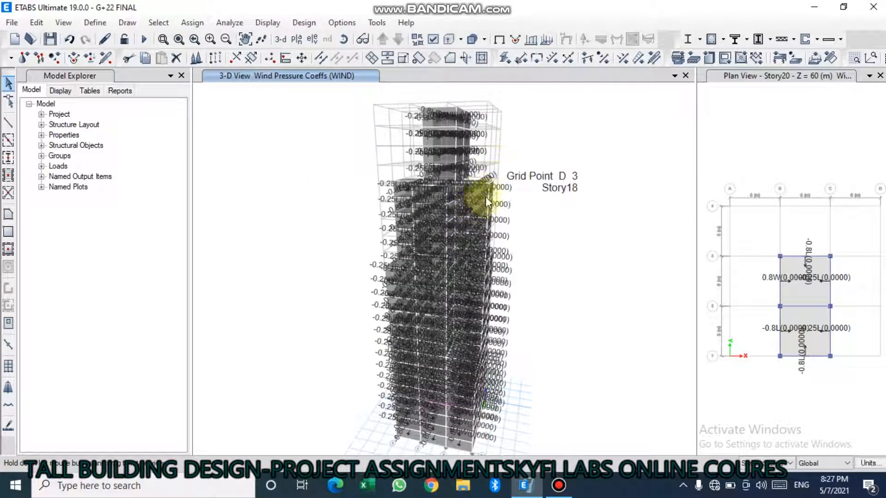
pyautogui.scroll(6, 485, 194)
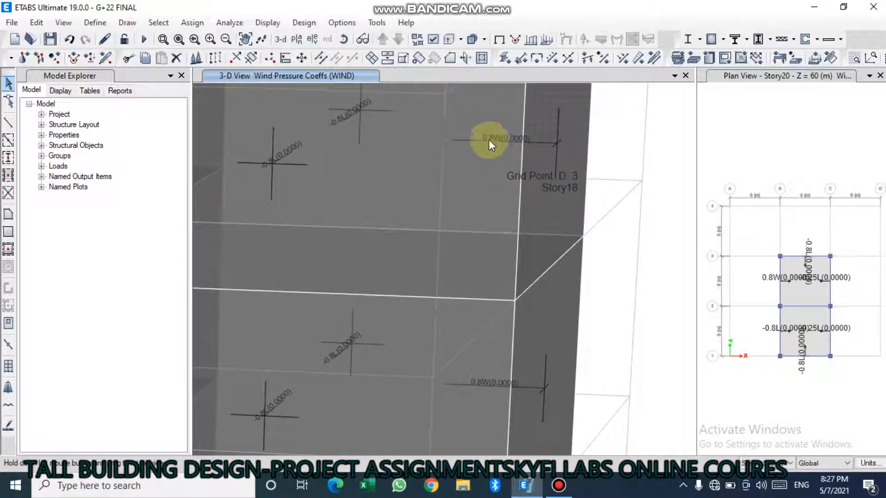
pyautogui.scroll(-3, 439, 166)
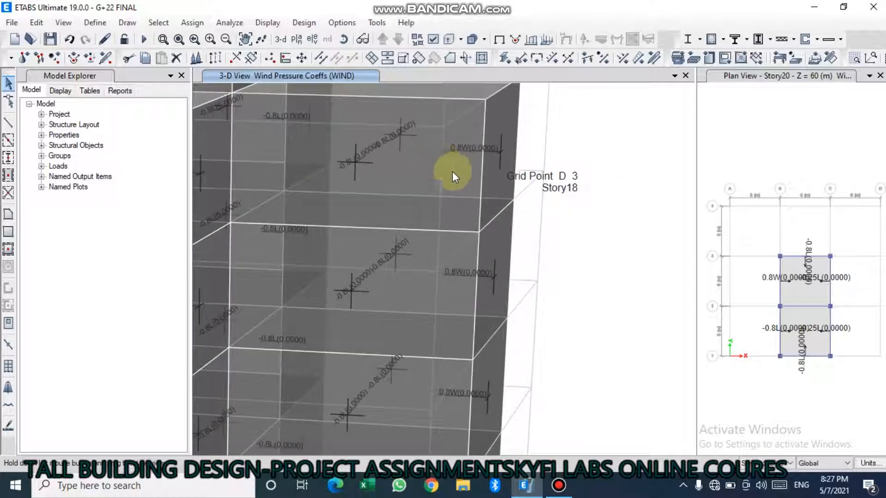
pyautogui.scroll(-4, 440, 172)
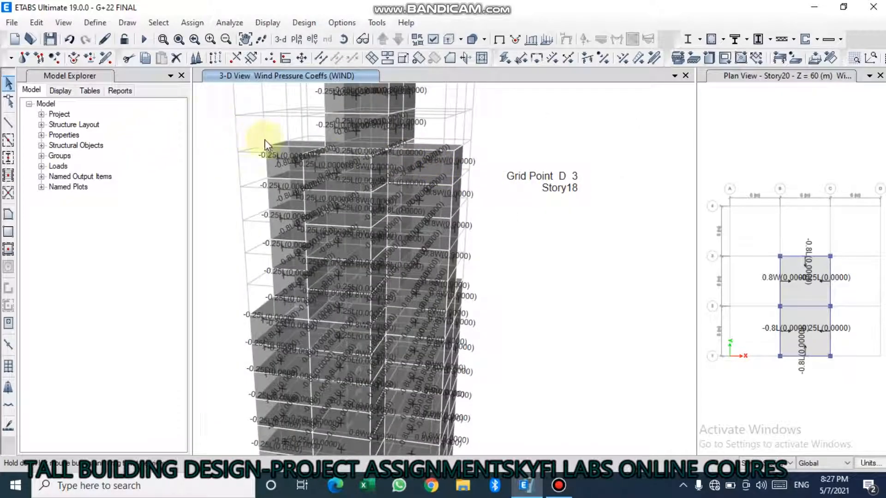
pyautogui.scroll(-1, 434, 226)
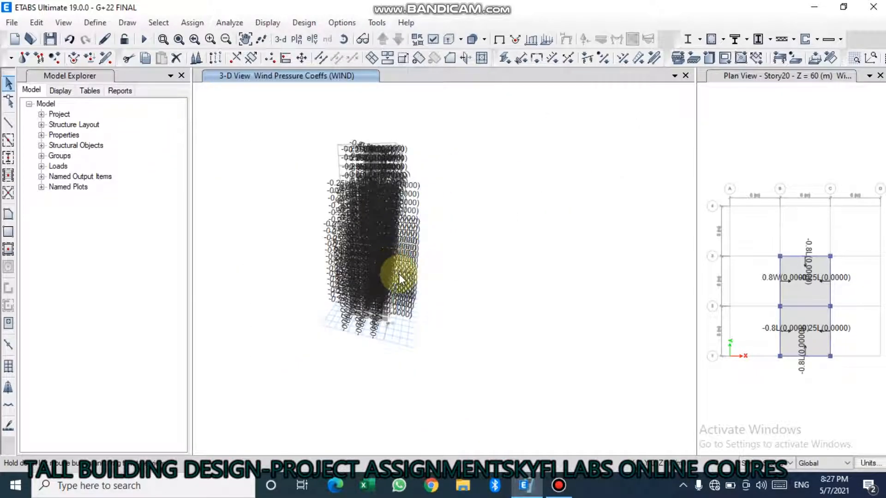
pyautogui.scroll(5, 398, 273)
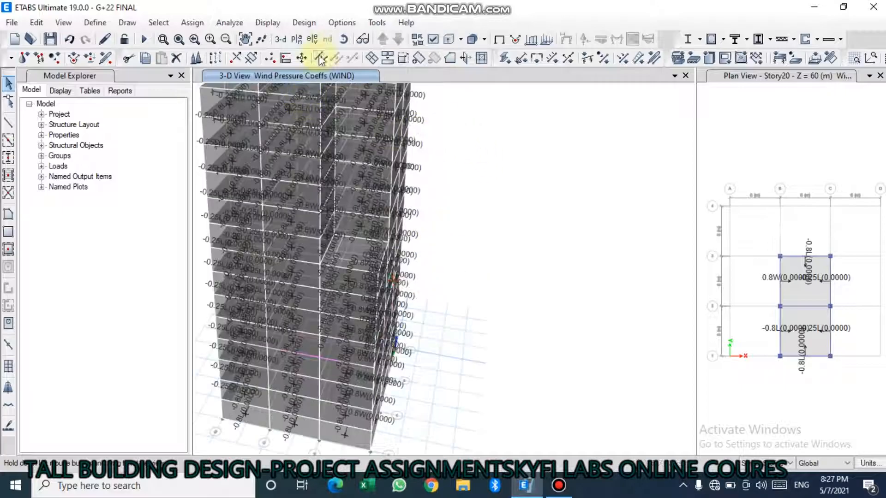
# Switch the 3D view window to the Base plan and select the support joints along grid lines 2, 3 and 4
pyautogui.click(296, 38)
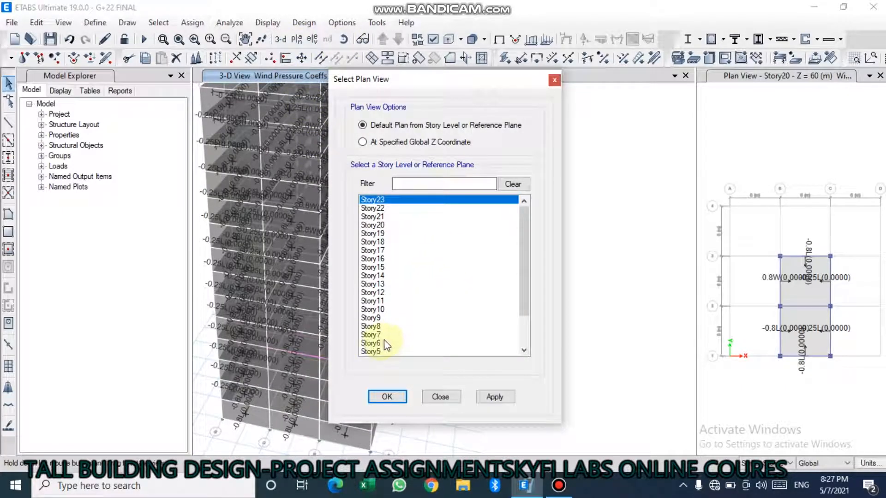
pyautogui.scroll(-2, 366, 353)
pyautogui.click(368, 352)
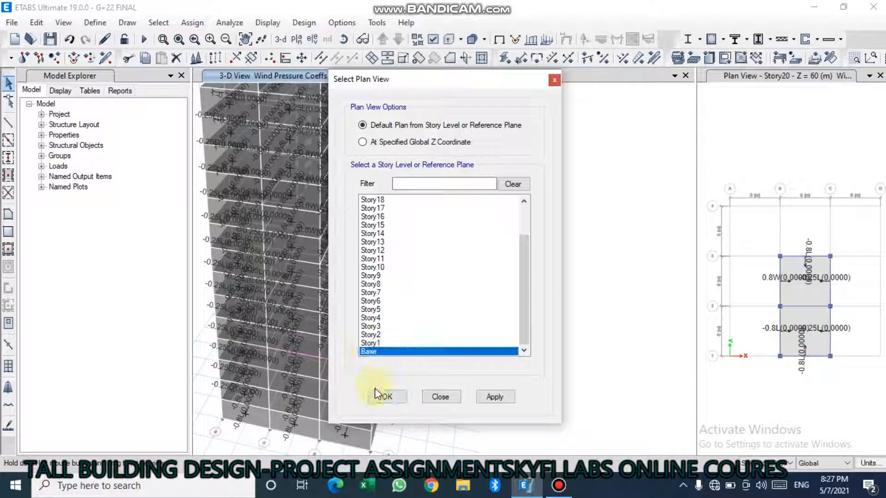
pyautogui.click(387, 396)
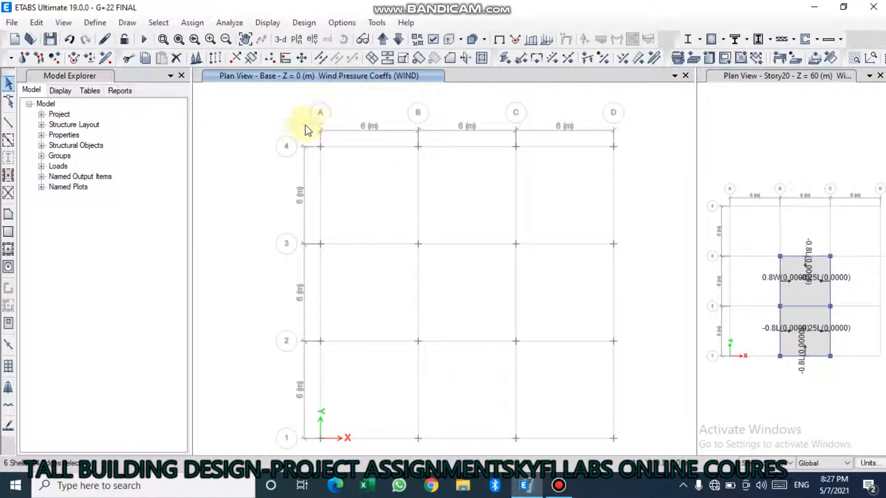
pyautogui.moveTo(312, 134)
pyautogui.mouseDown()
pyautogui.moveTo(617, 247)
pyautogui.moveTo(665, 407)
pyautogui.moveTo(633, 444)
pyautogui.mouseUp()
pyautogui.moveTo(583, 392); pyautogui.dragTo(297, 110)
pyautogui.moveTo(309, 140); pyautogui.dragTo(342, 173)
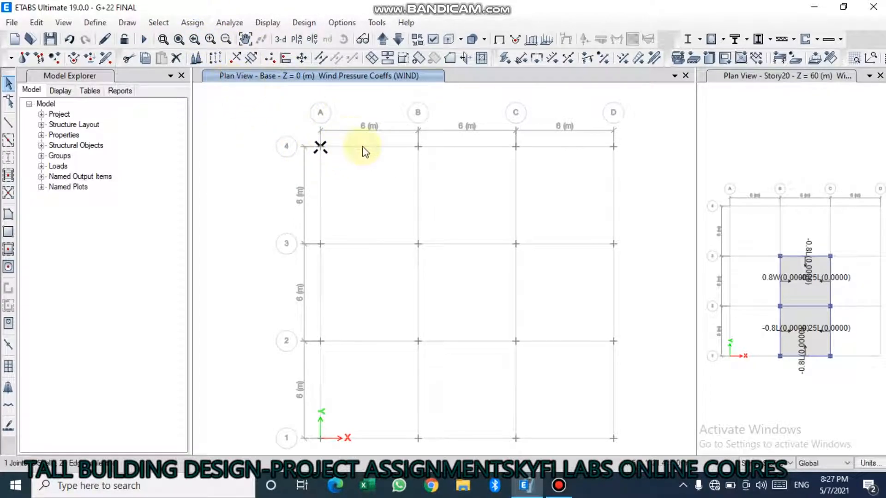
pyautogui.moveTo(280, 118); pyautogui.dragTo(633, 423)
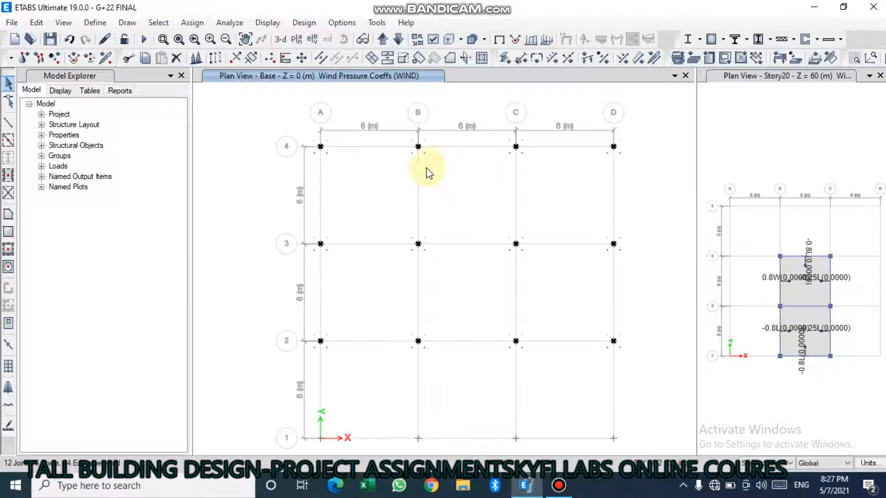
# Check the fixed support preset, with all translations and rotations restrained, in the joint restraint assignment and close it without applying
pyautogui.click(191, 23)
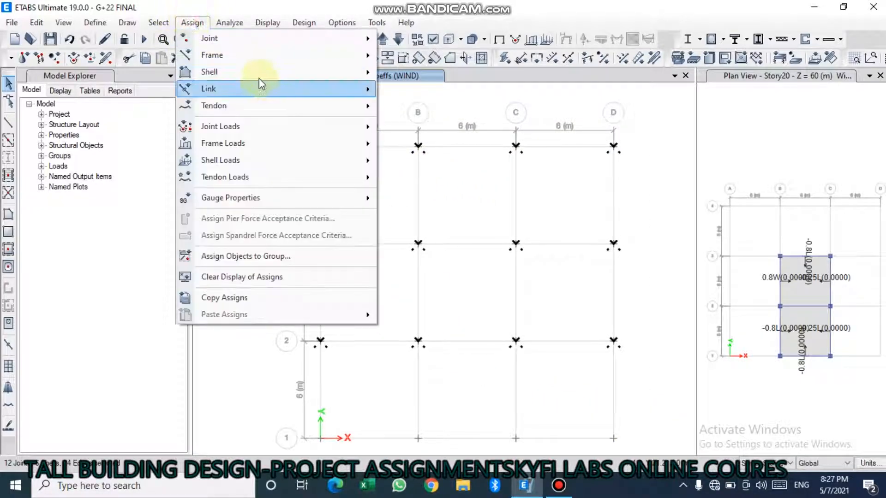
pyautogui.moveTo(333, 36)
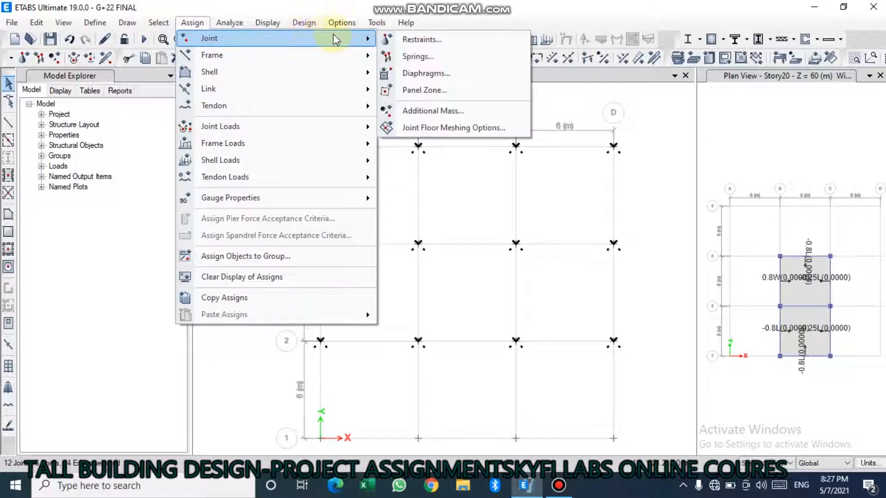
pyautogui.click(419, 42)
pyautogui.click(400, 283)
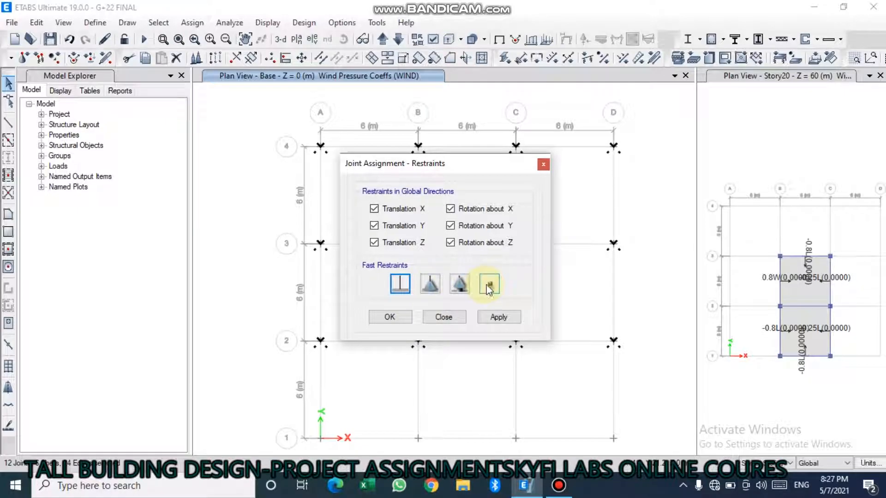
pyautogui.click(398, 290)
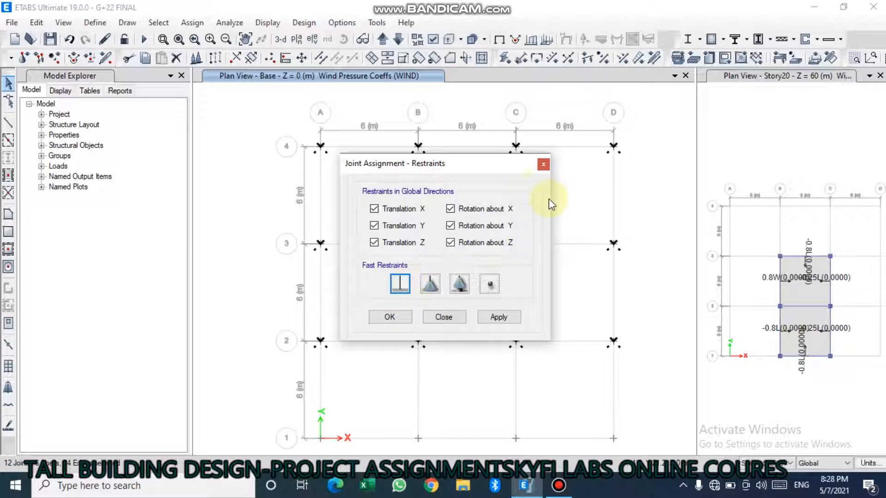
pyautogui.click(543, 165)
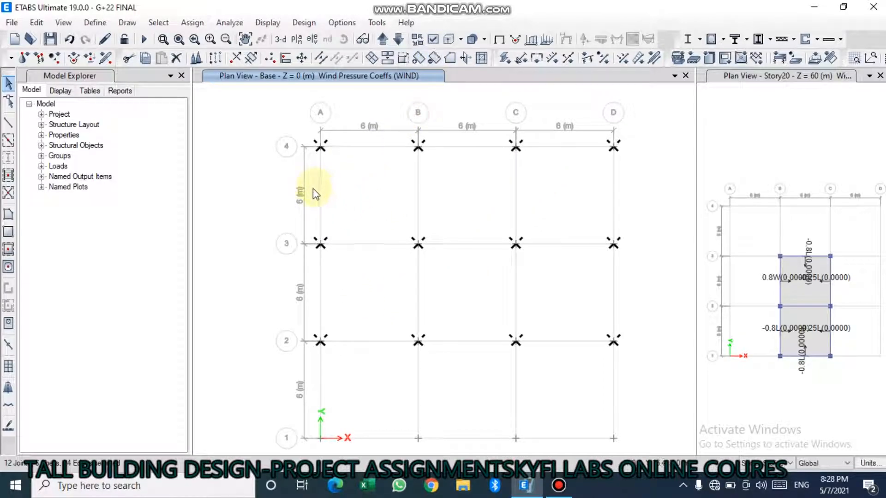
# Select all the joints on the Base plan, including grid line 1, and run the analysis
pyautogui.scroll(-2, 313, 188)
pyautogui.scroll(-1, 313, 187)
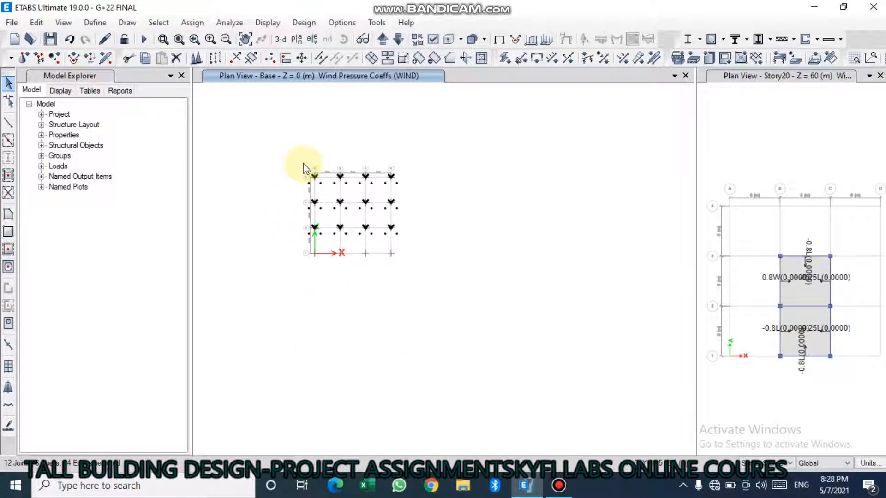
pyautogui.moveTo(301, 162); pyautogui.dragTo(444, 297)
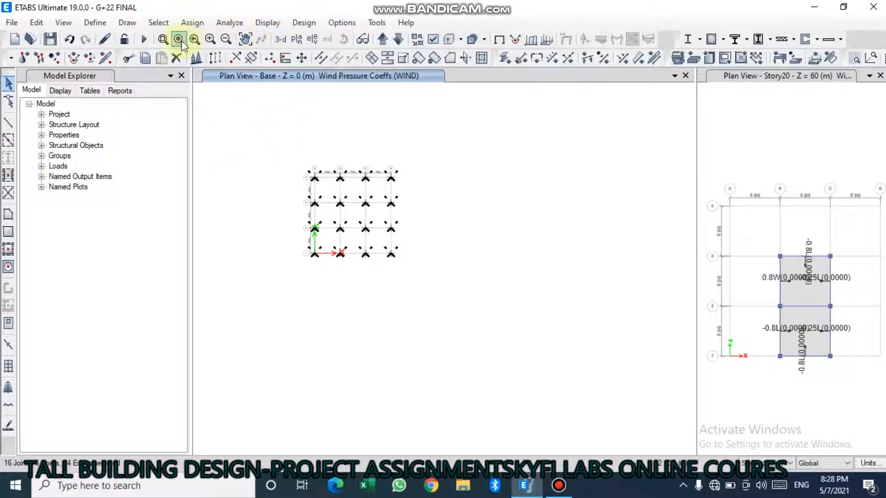
pyautogui.click(148, 43)
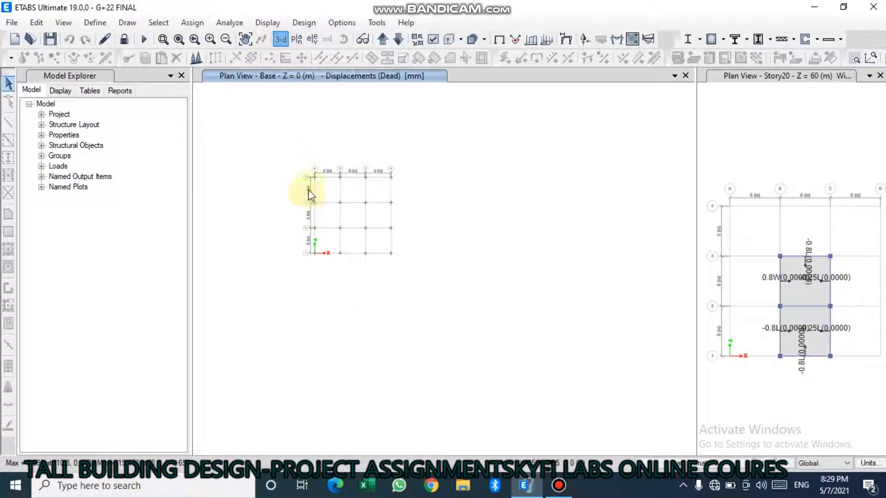
# Show the Dead load displacements in the default 3D view, and inspect the slab deflections of the upper stories from above
pyautogui.click(280, 40)
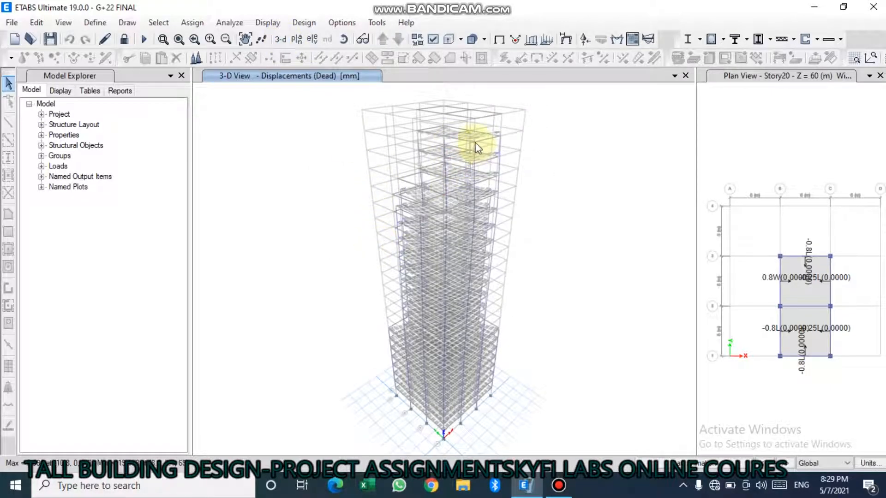
pyautogui.scroll(3, 477, 147)
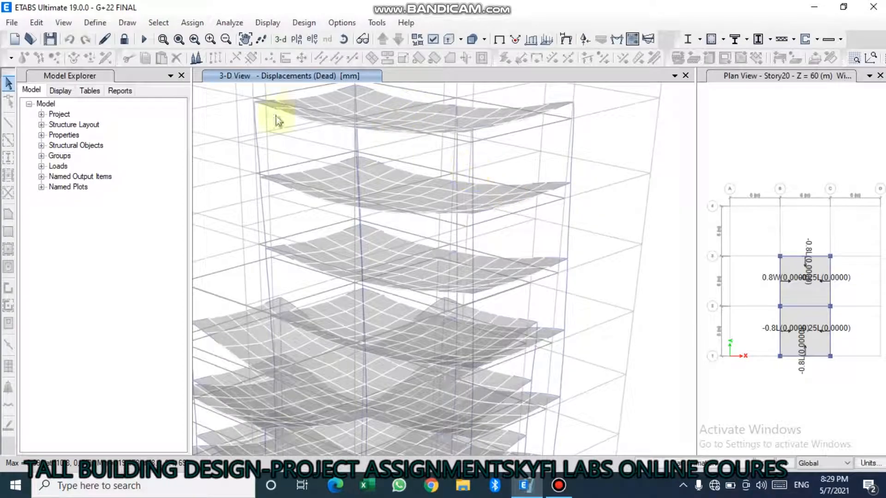
pyautogui.click(343, 39)
pyautogui.moveTo(661, 126); pyautogui.dragTo(599, 174)
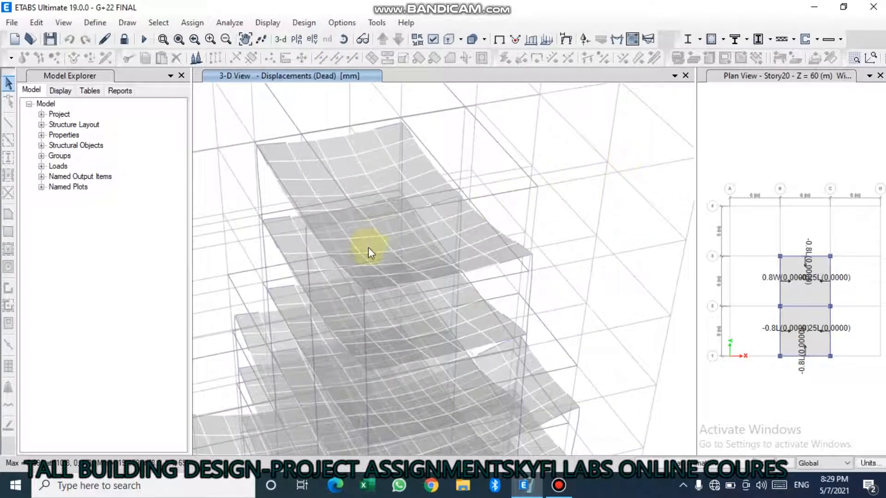
pyautogui.moveTo(424, 246)
pyautogui.scroll(2, 409, 247)
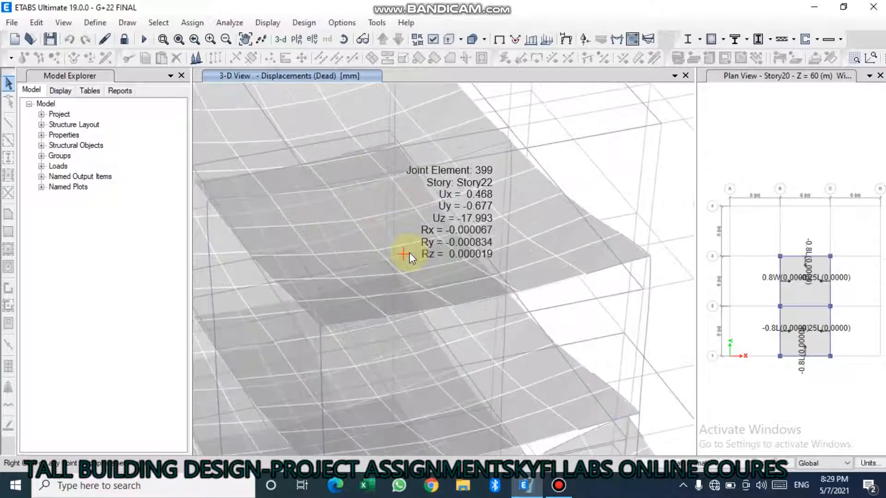
pyautogui.scroll(-3, 342, 162)
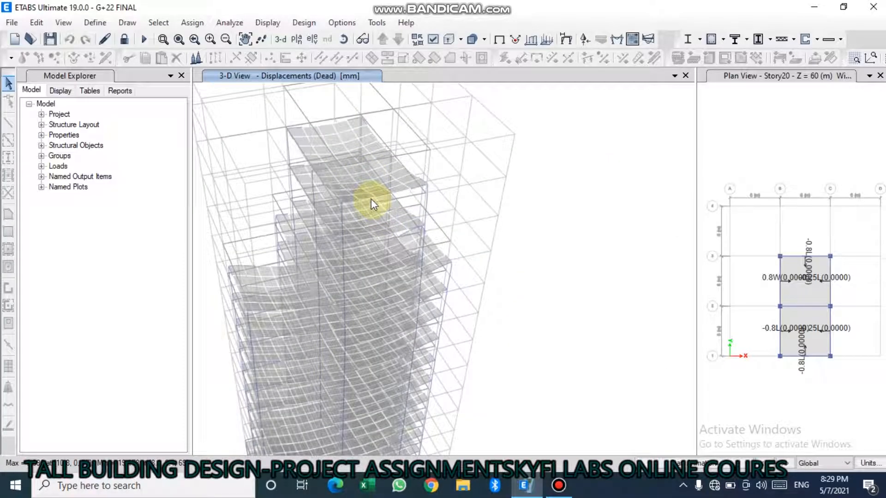
# Check the Dead load displacement of a joint on the upper slabs and preview the whole deformed tower in extruded view
pyautogui.moveTo(353, 202)
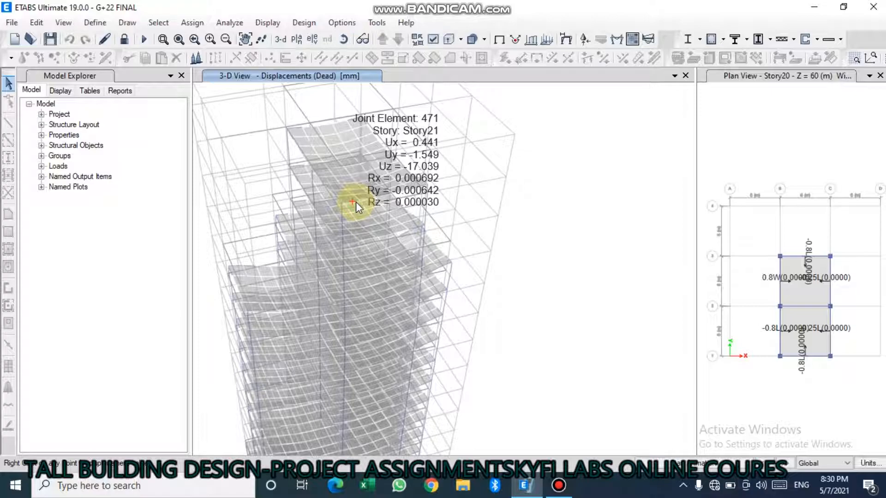
pyautogui.scroll(-2, 355, 201)
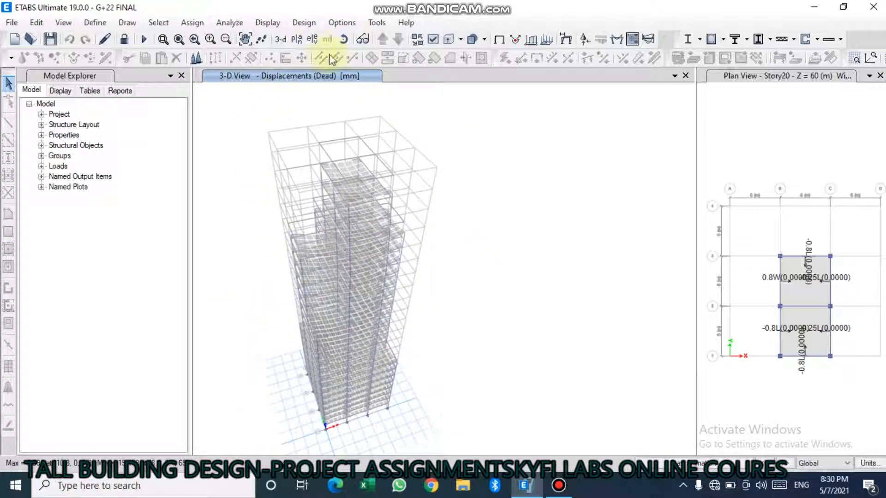
pyautogui.click(449, 39)
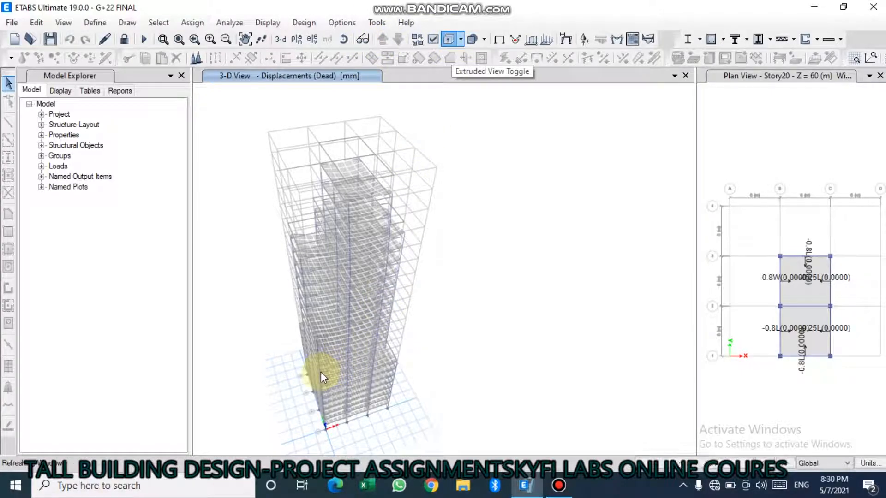
pyautogui.click(449, 41)
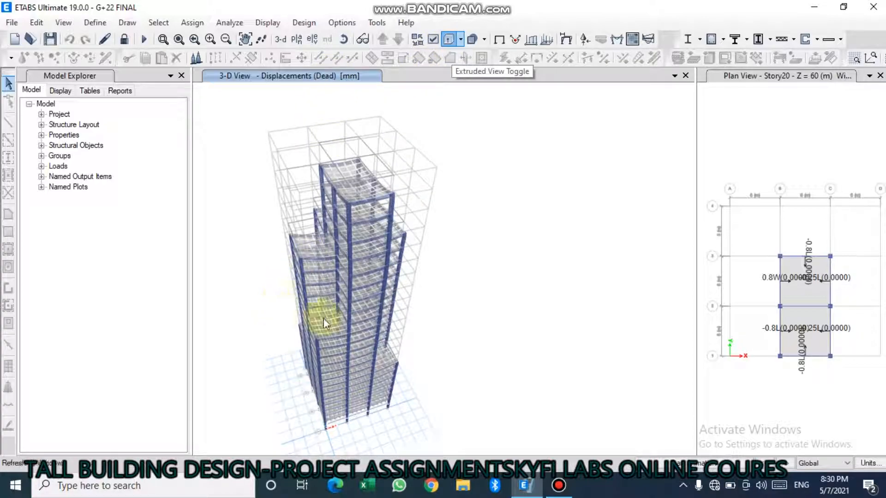
# Turn on the extruded view and inspect the deflected beams, columns and slabs of the tower from the side and from other angles
pyautogui.click(343, 40)
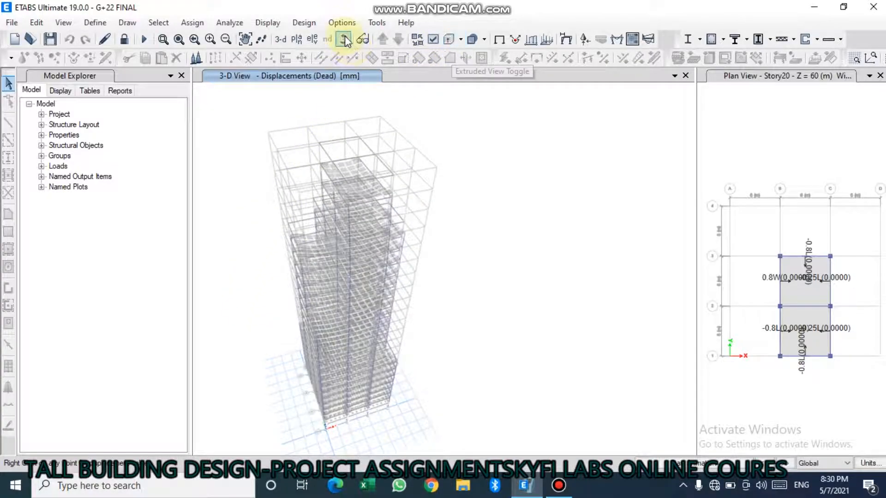
pyautogui.moveTo(241, 232); pyautogui.dragTo(846, 165)
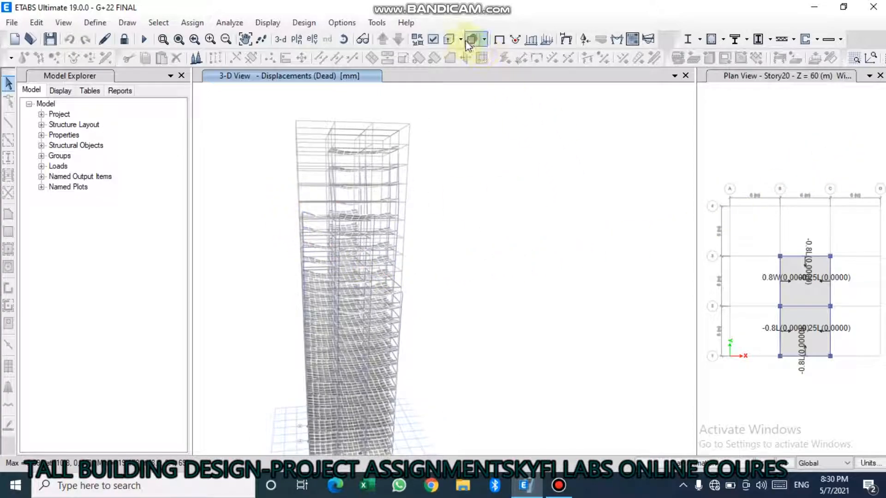
pyautogui.click(449, 43)
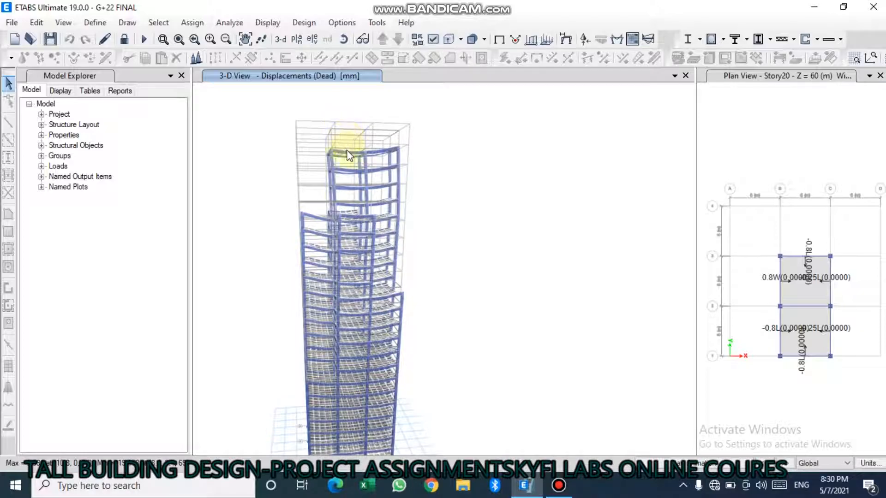
pyautogui.scroll(4, 349, 150)
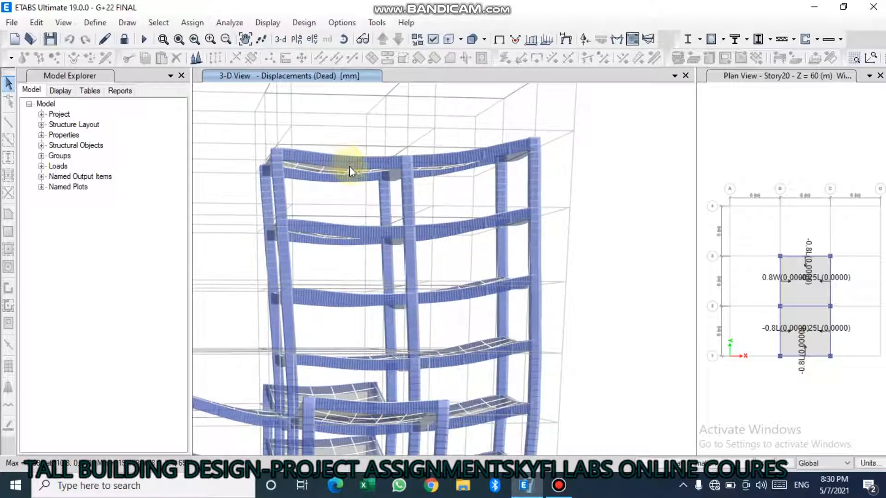
pyautogui.scroll(-3, 409, 151)
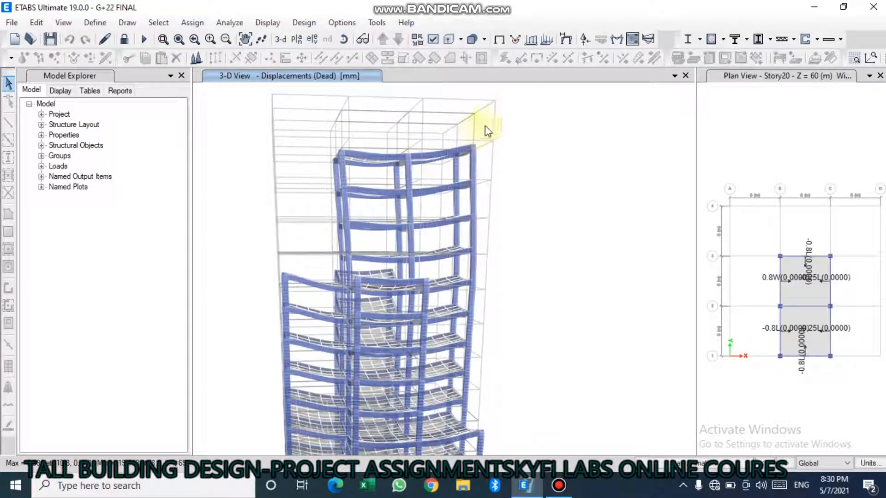
pyautogui.scroll(-3, 483, 104)
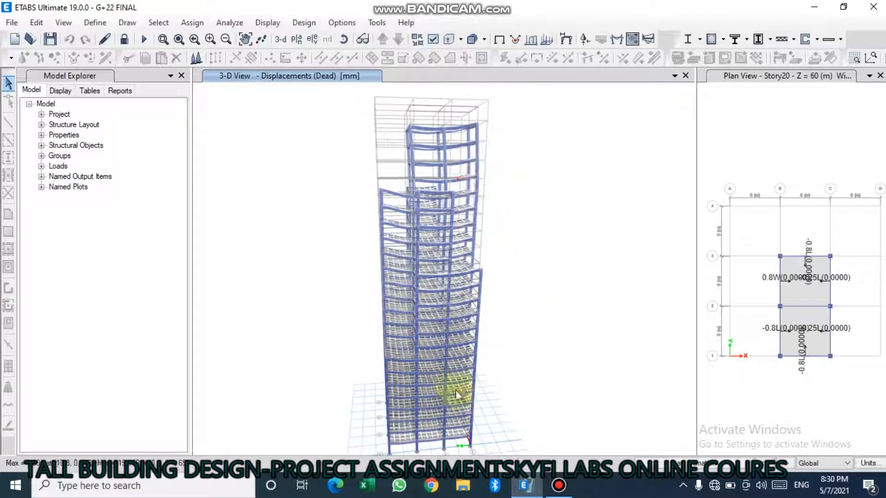
pyautogui.scroll(-3, 452, 375)
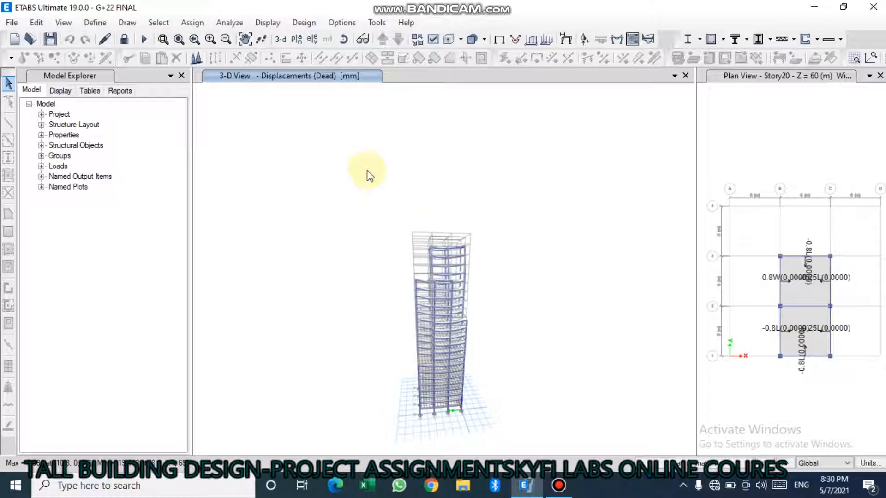
pyautogui.click(342, 38)
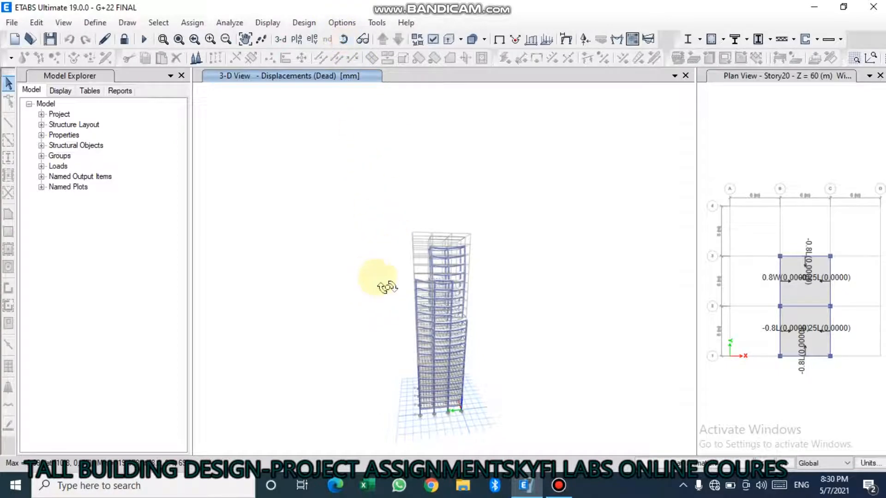
pyautogui.moveTo(381, 268); pyautogui.dragTo(512, 249)
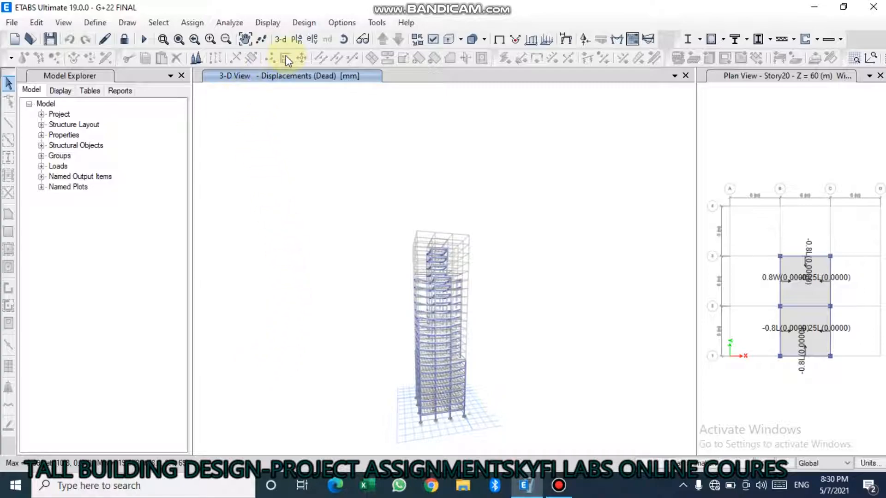
pyautogui.scroll(-2, 378, 189)
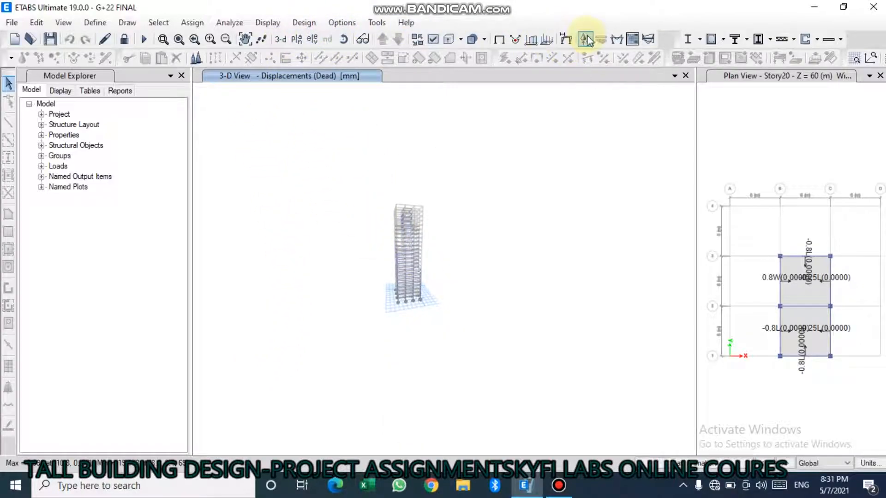
# Display the filled Shear 2-2 force diagram with values for the frames under combination DSlbS8, step number 1
pyautogui.click(616, 39)
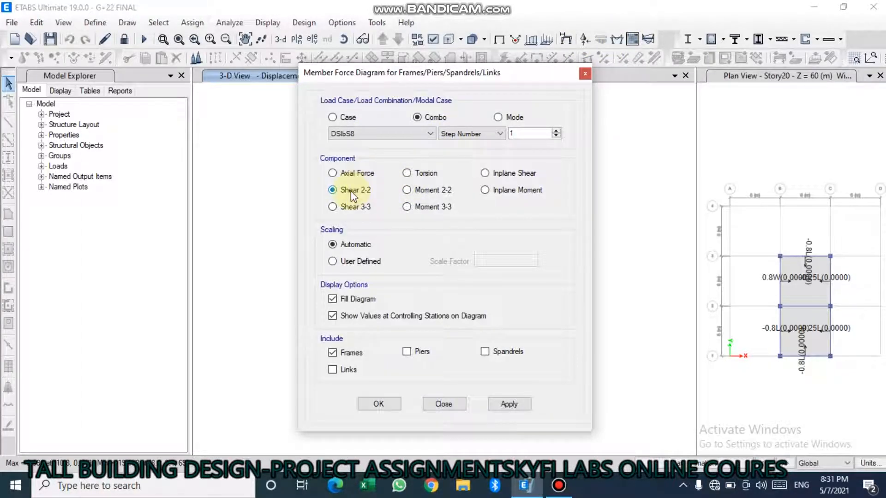
pyautogui.click(379, 406)
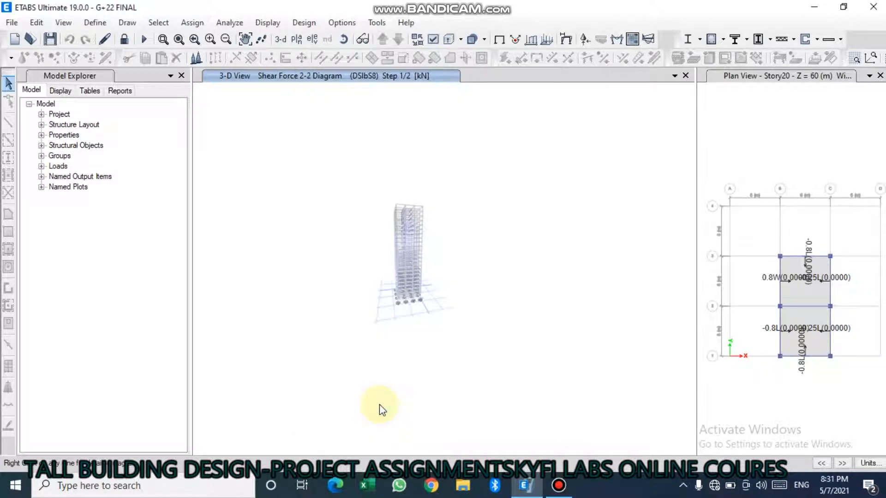
pyautogui.scroll(5, 401, 265)
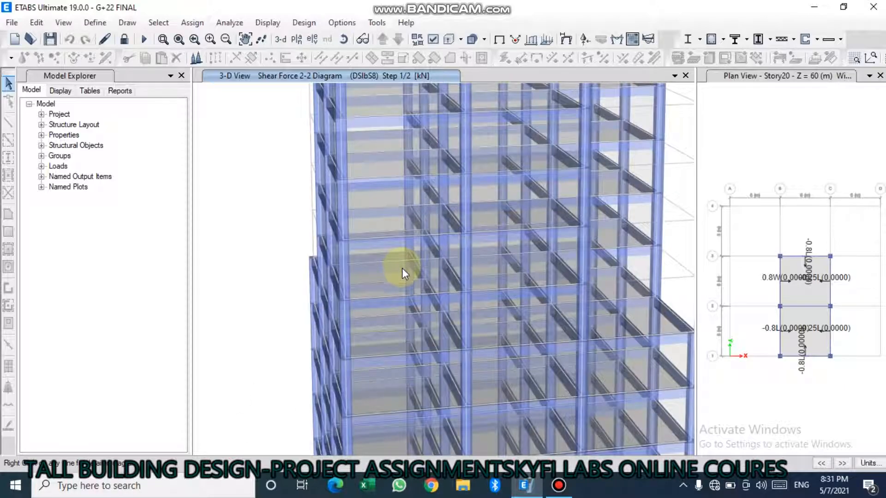
pyautogui.scroll(-5, 403, 267)
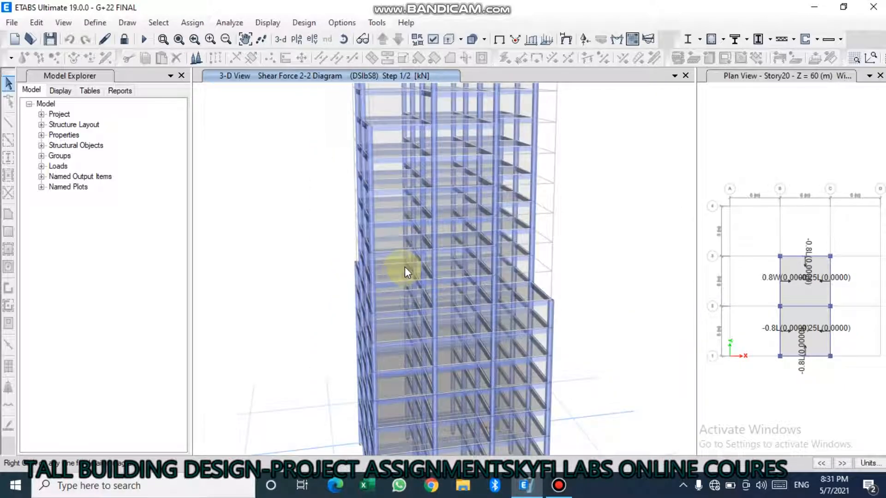
# Turn off the extruded view and examine the Shear 2-2 diagrams along the tower's beams and columns
pyautogui.click(449, 39)
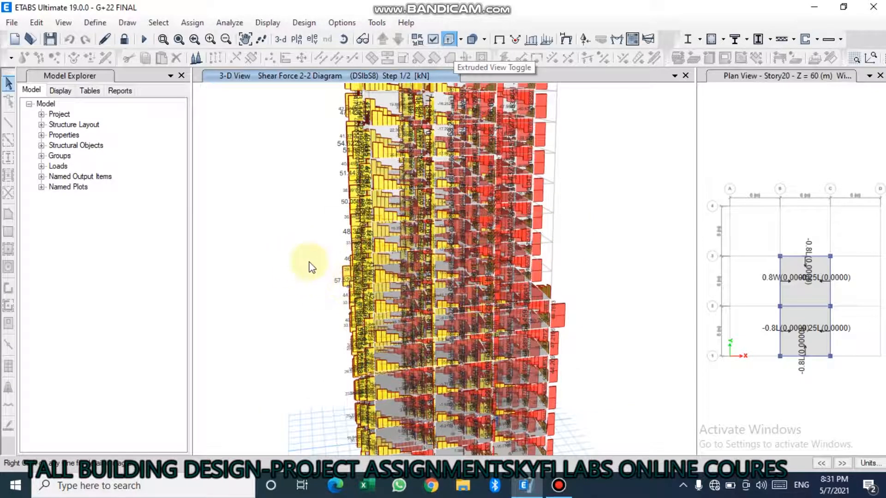
pyautogui.scroll(10, 427, 256)
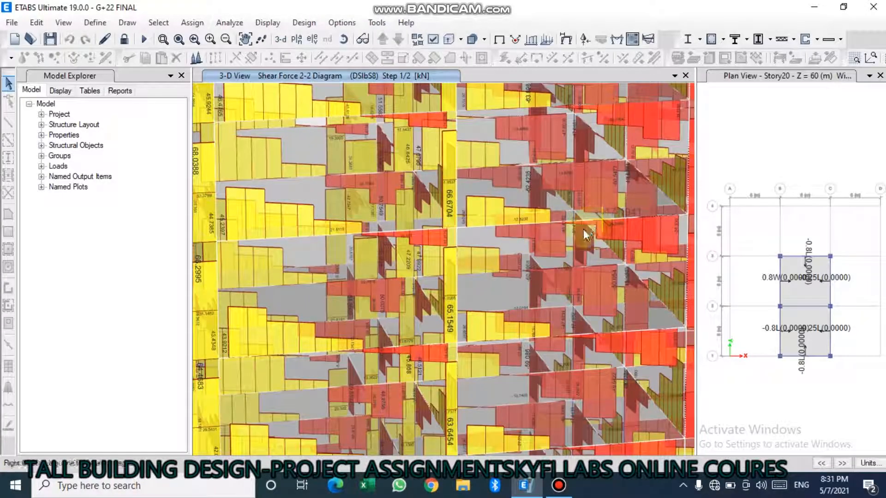
pyautogui.scroll(-5, 583, 229)
pyautogui.scroll(-2, 595, 249)
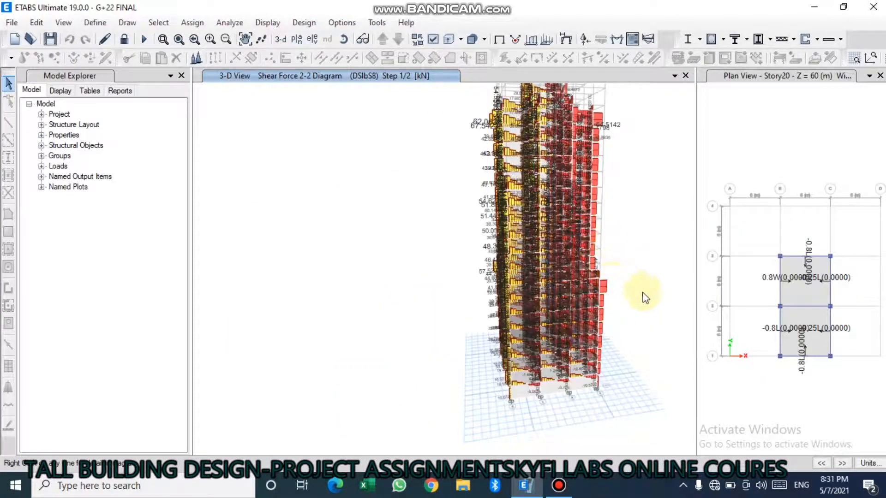
pyautogui.scroll(6, 643, 296)
pyautogui.scroll(-5, 643, 297)
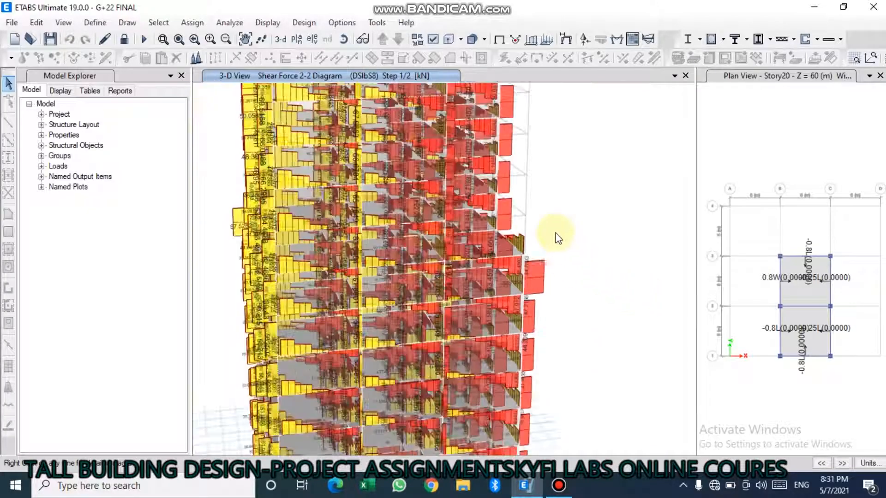
# Switch the frame force diagram to Moment 3-3 for combination DSlbS8 and examine the beam bending moments
pyautogui.click(617, 39)
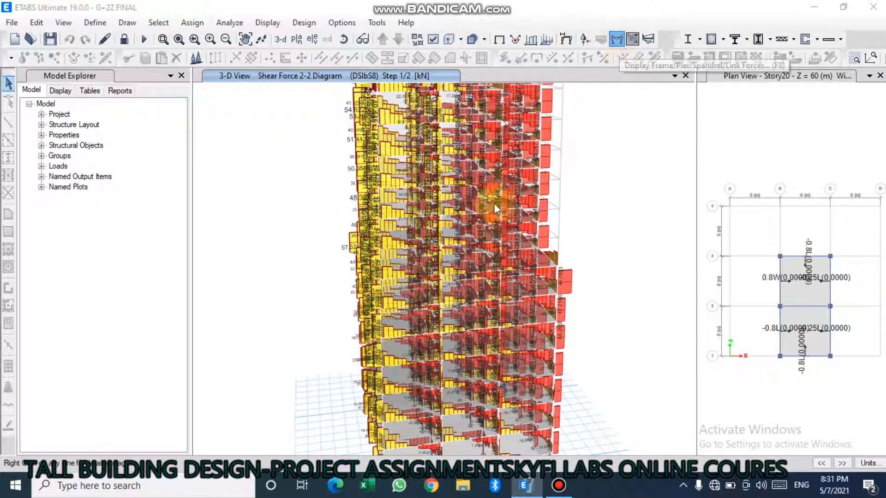
pyautogui.click(437, 208)
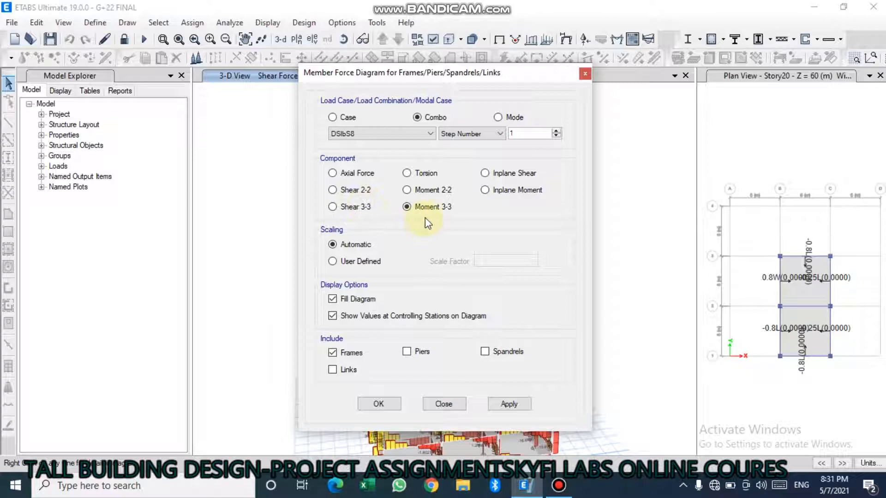
pyautogui.click(379, 404)
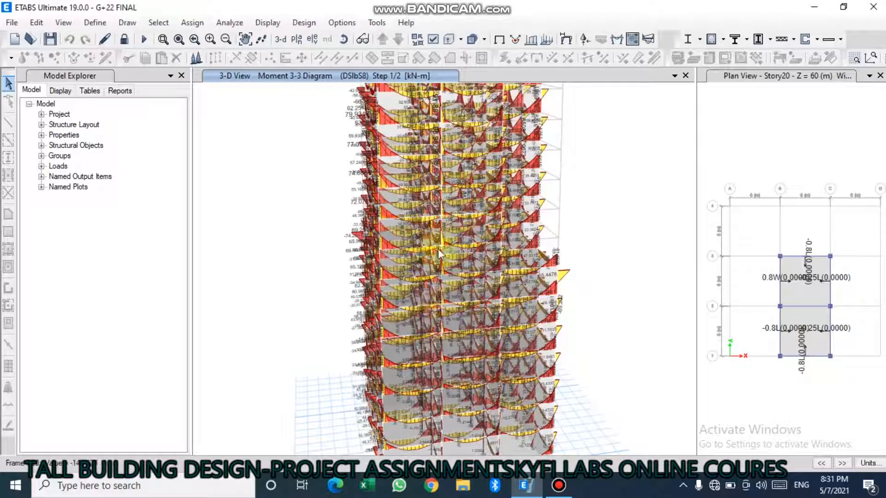
pyautogui.scroll(5, 411, 295)
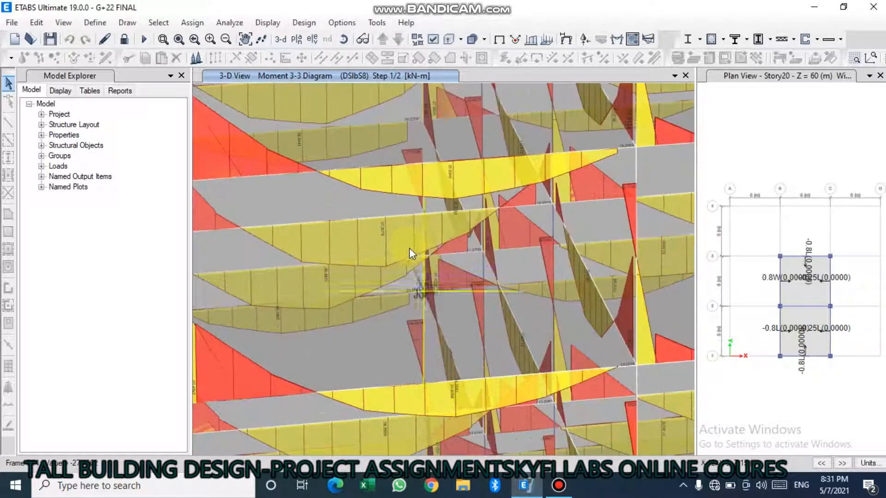
pyautogui.scroll(-5, 431, 297)
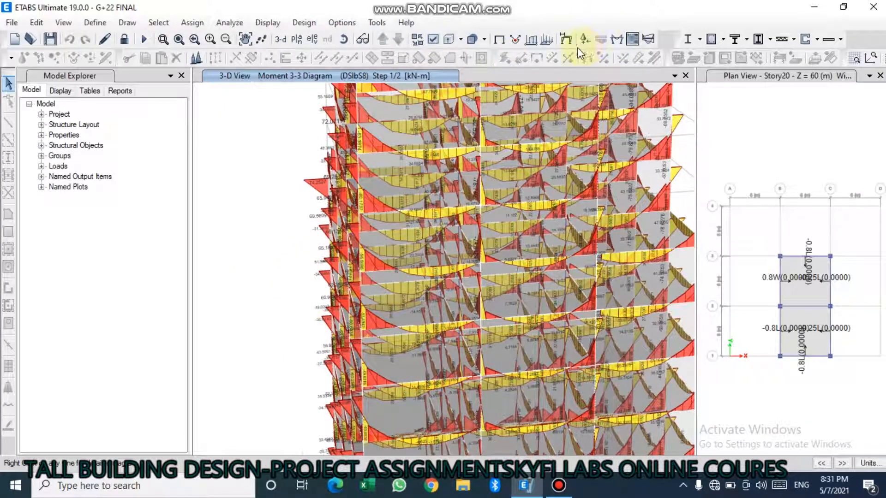
# Reopen the frame member force diagram settings and review the Shear 2-2 and Moment 3-3 components, leaving Moment 3-3 selected
pyautogui.click(267, 22)
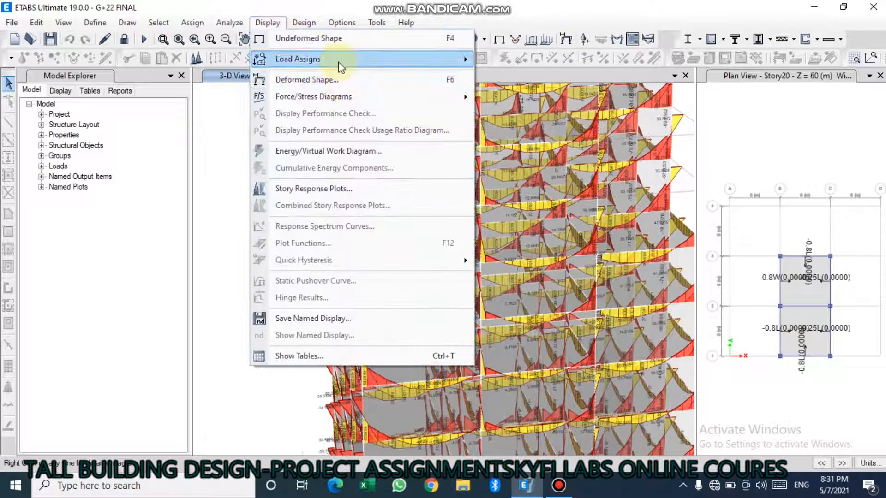
pyautogui.moveTo(342, 97)
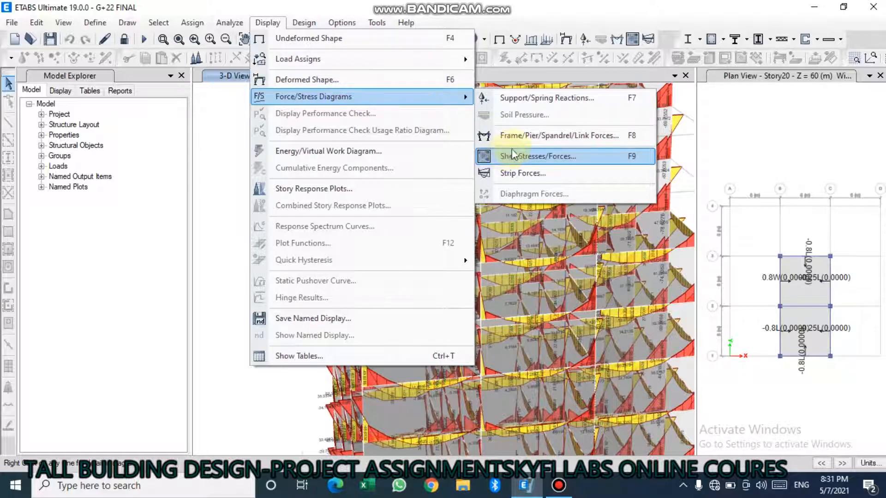
pyautogui.click(519, 138)
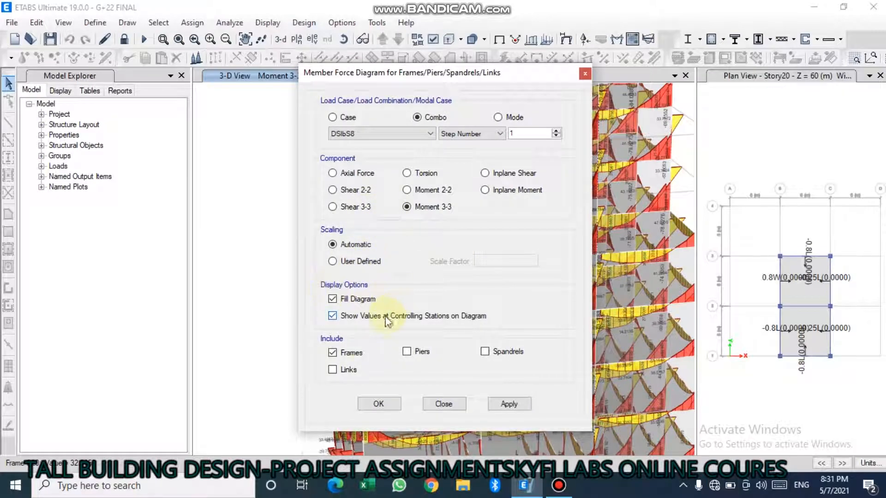
pyautogui.click(353, 192)
pyautogui.click(427, 212)
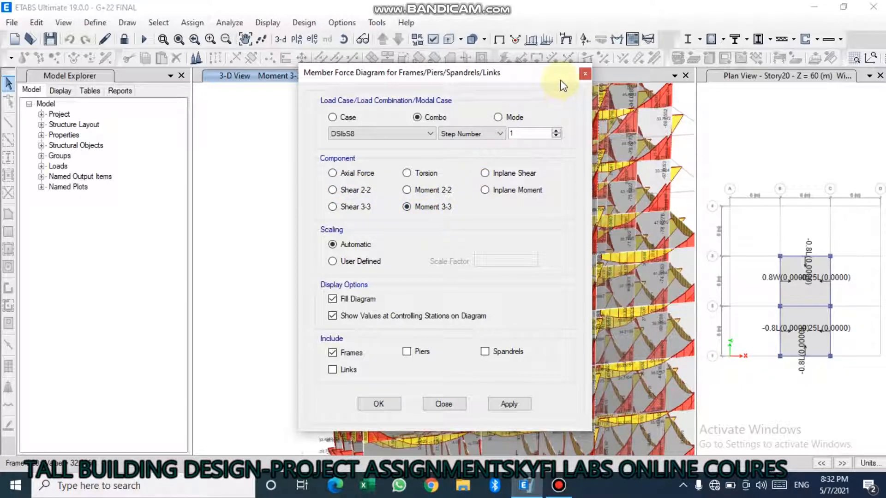
# Review the available load combinations in the member force diagram settings, then dismiss the settings without applying changes
pyautogui.click(420, 133)
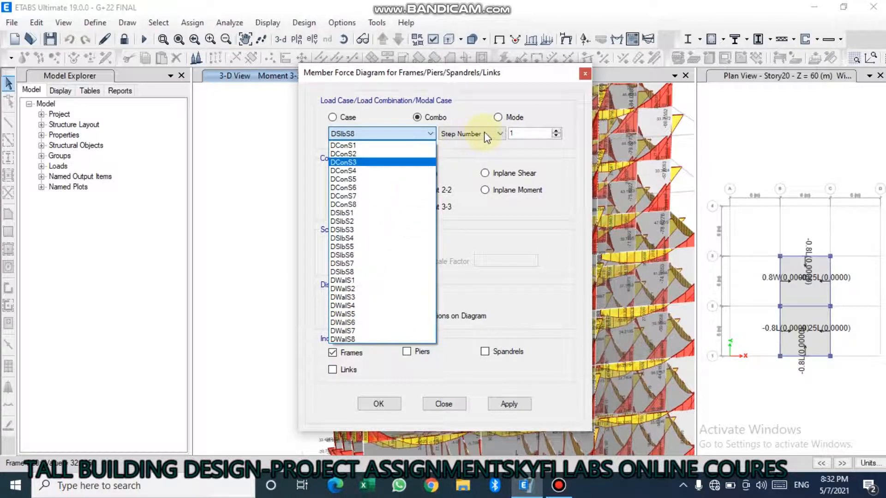
pyautogui.click(354, 134)
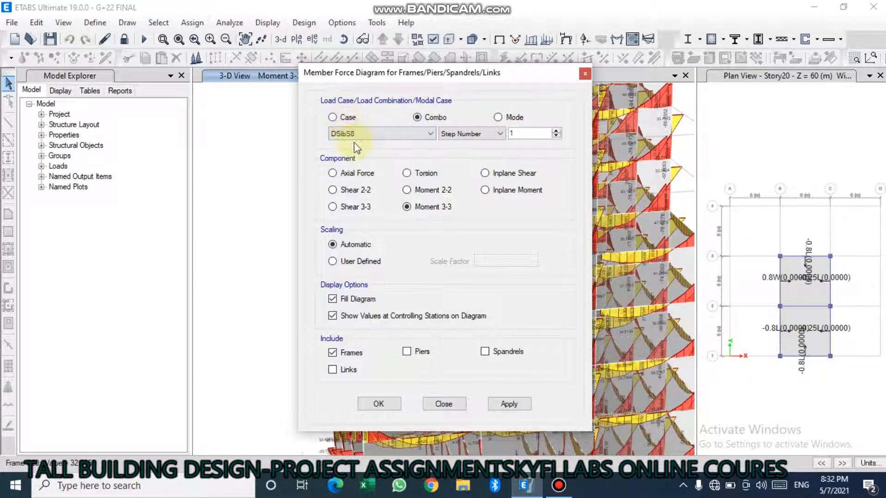
pyautogui.click(353, 134)
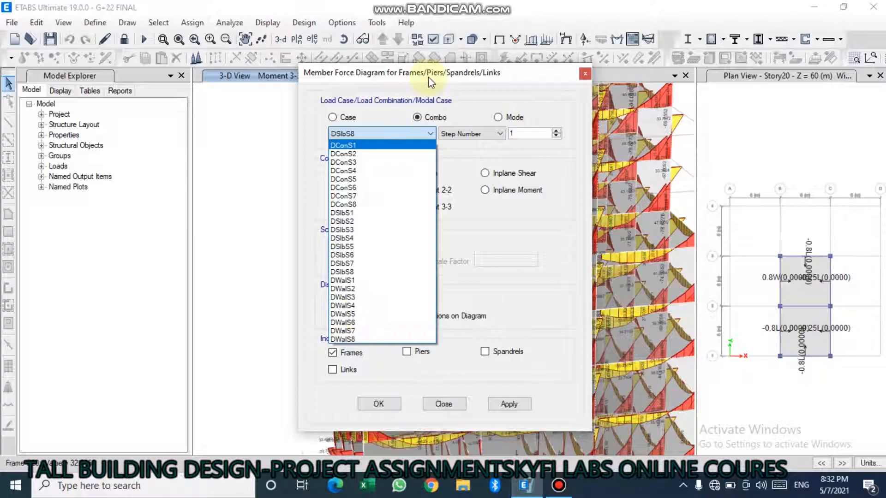
pyautogui.click(416, 121)
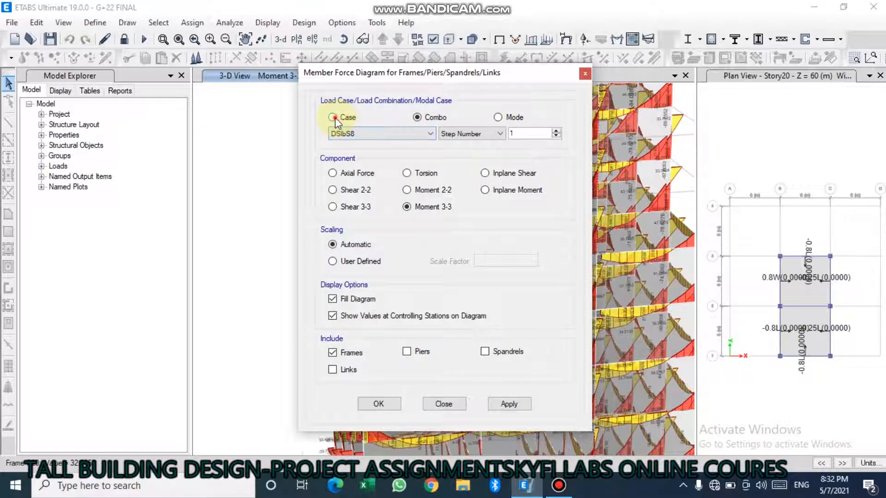
pyautogui.click(341, 121)
pyautogui.click(420, 118)
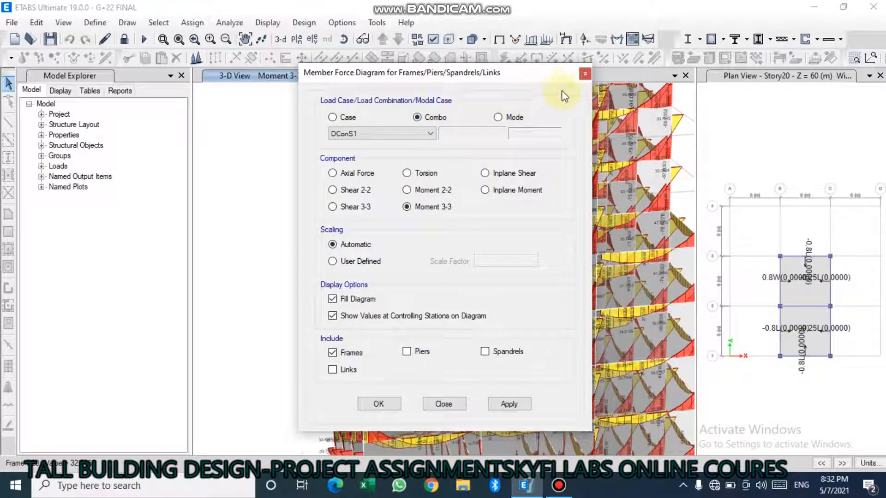
pyautogui.click(584, 73)
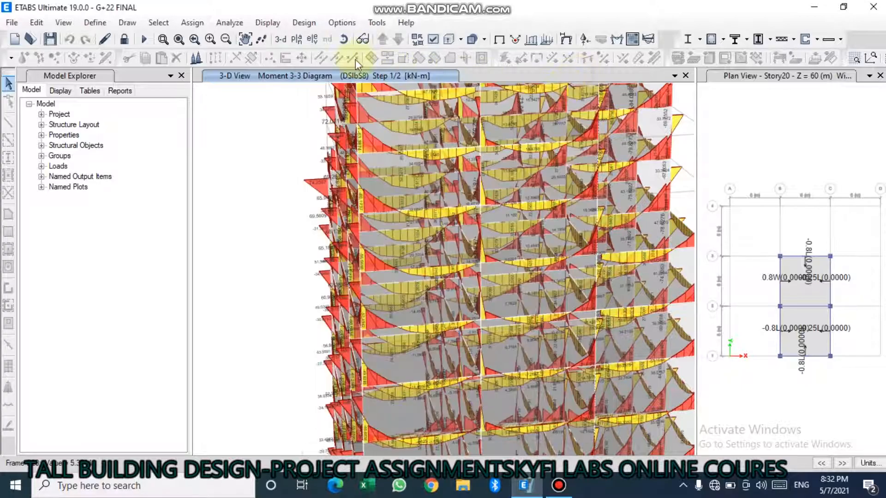
# Open the story response plots and show the maximum story displacement for combination DConS8
pyautogui.click(268, 22)
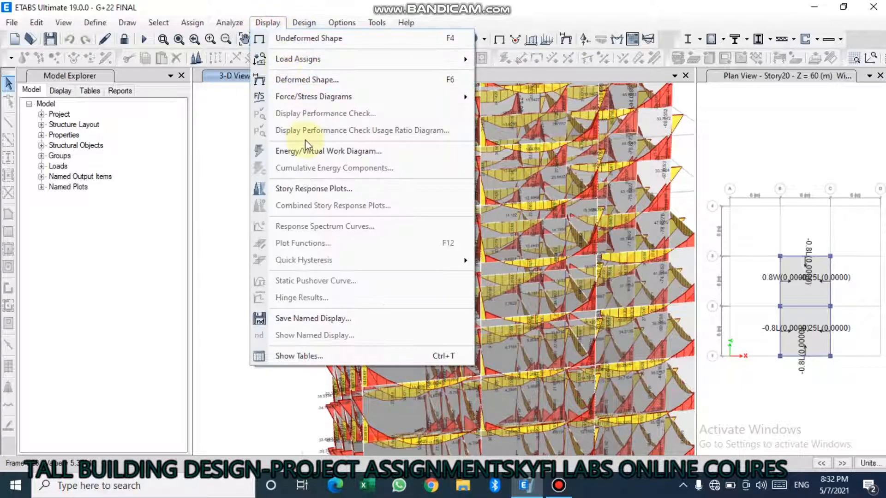
pyautogui.click(292, 189)
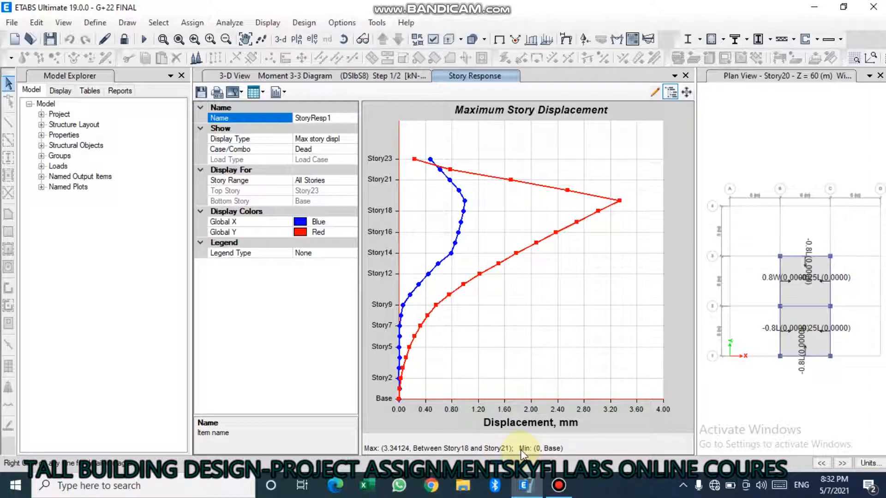
pyautogui.click(315, 190)
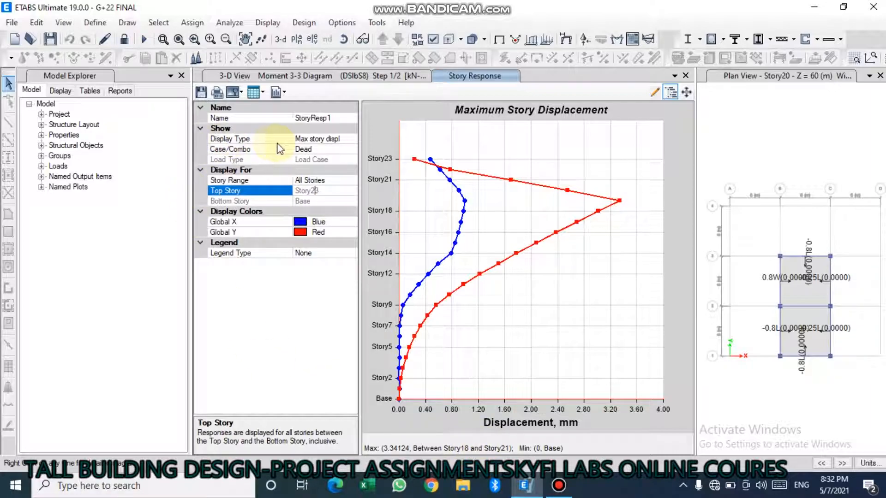
pyautogui.click(310, 160)
pyautogui.click(314, 149)
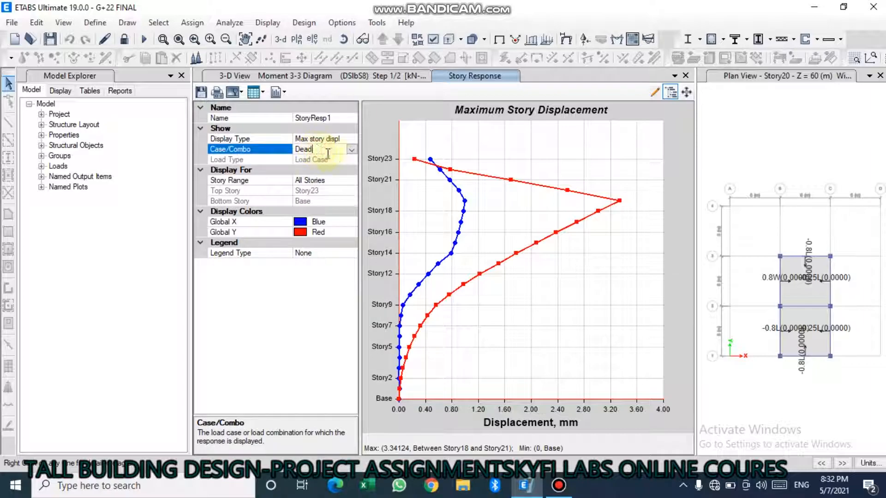
pyautogui.click(352, 150)
pyautogui.click(307, 240)
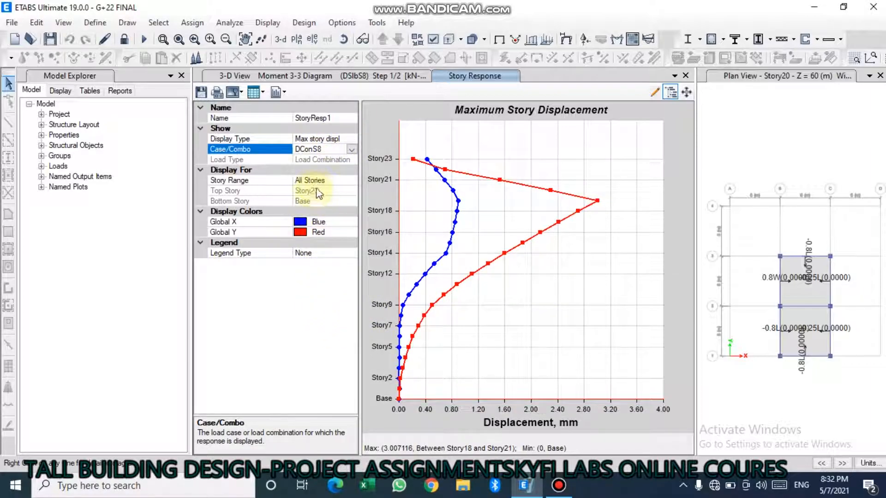
# Switch the story response plot's display type to Story shears for combination DConS8
pyautogui.click(314, 160)
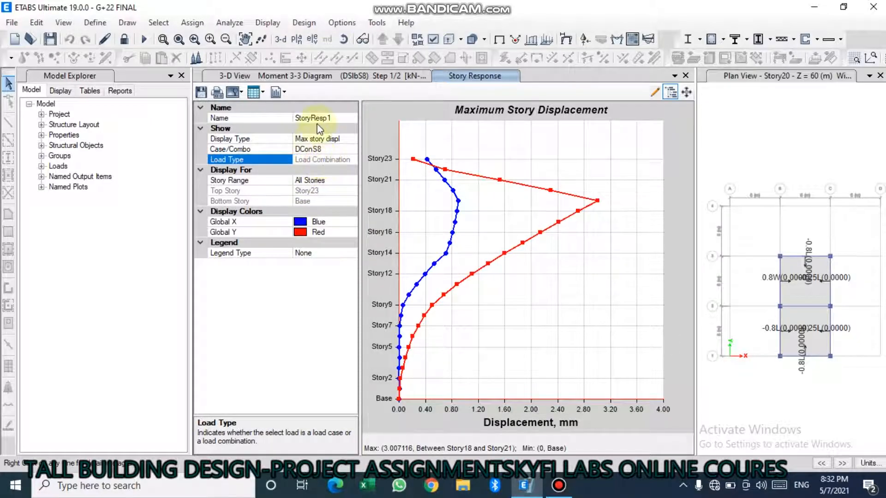
pyautogui.click(323, 140)
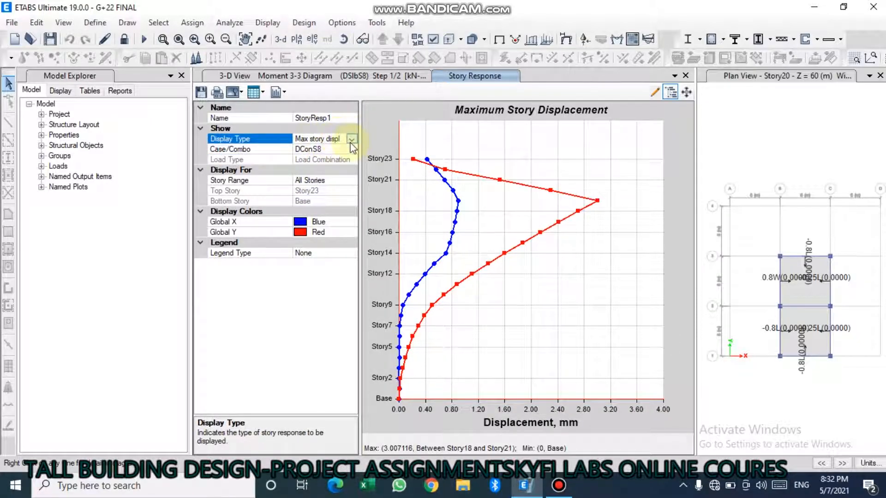
pyautogui.click(351, 139)
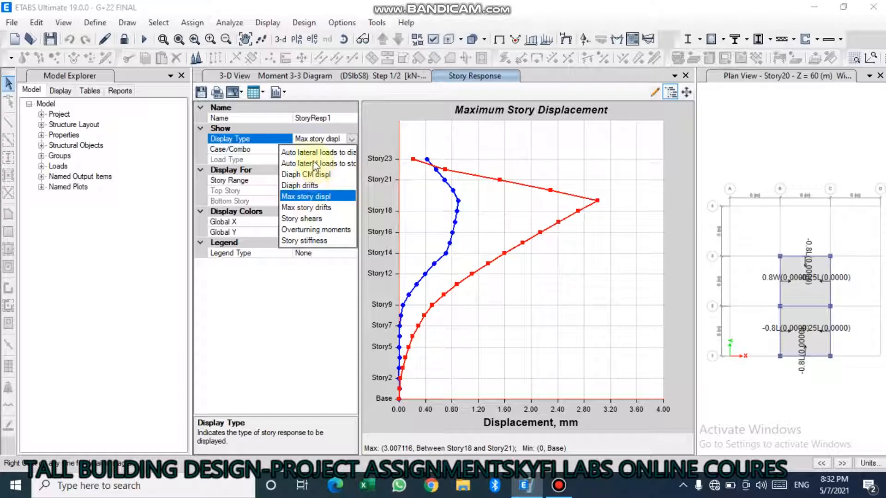
pyautogui.click(306, 219)
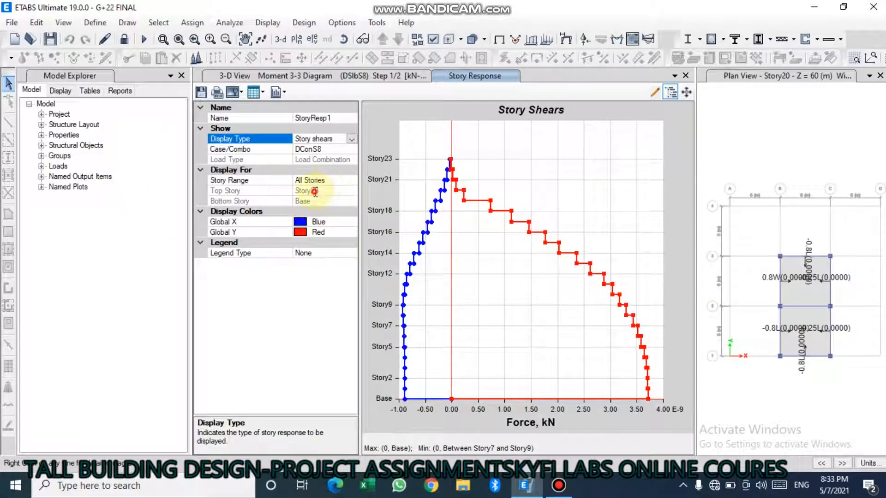
# Display the story overturning moments for combination DConS8, examine the plot and close the story response view
pyautogui.click(314, 191)
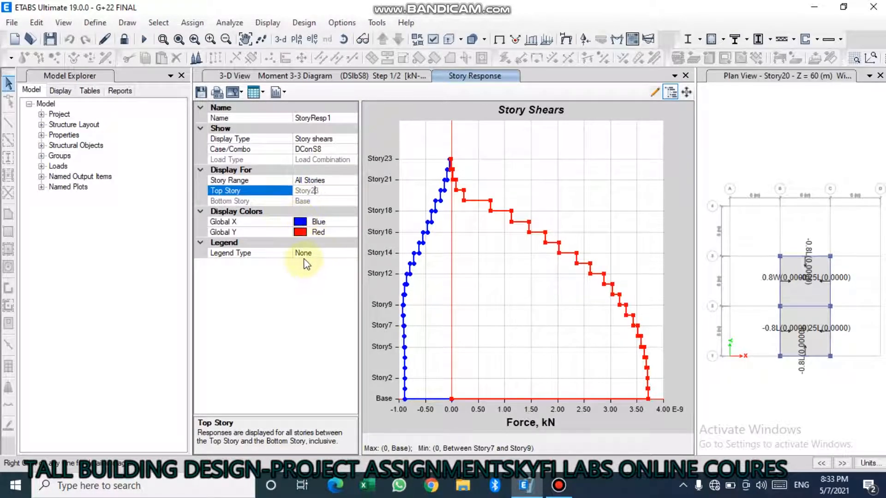
pyautogui.click(330, 139)
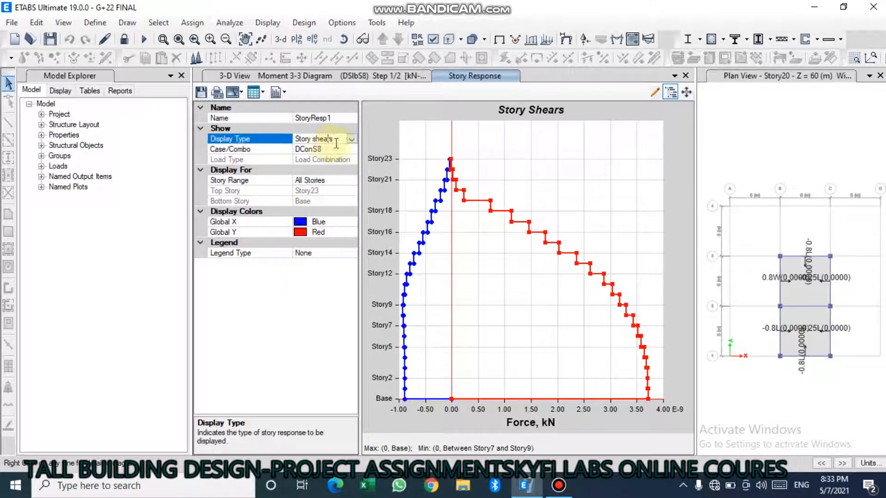
pyautogui.click(351, 139)
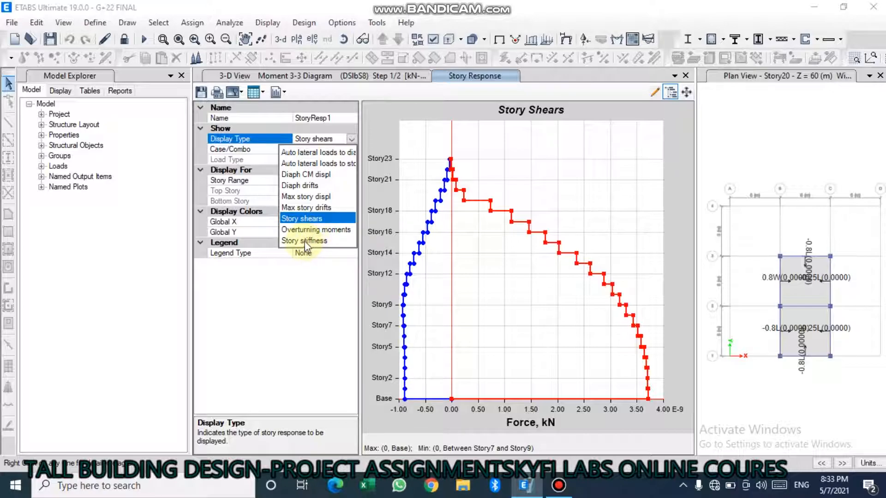
pyautogui.click(314, 230)
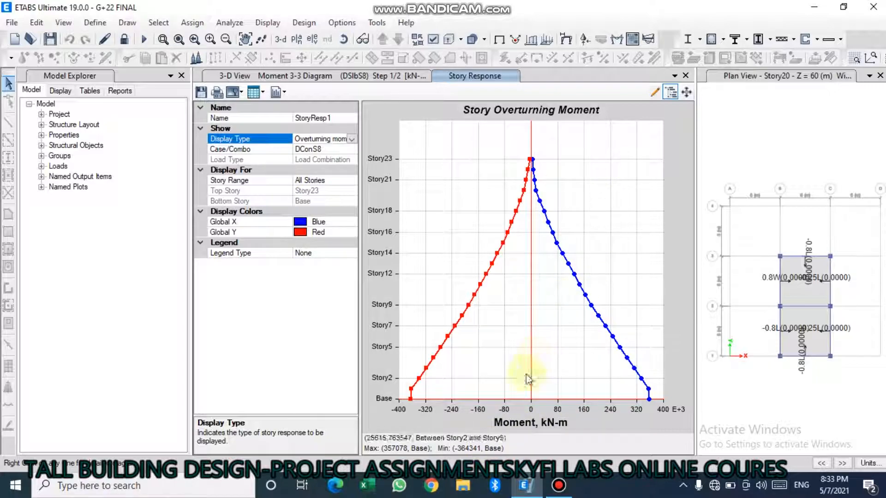
pyautogui.click(687, 75)
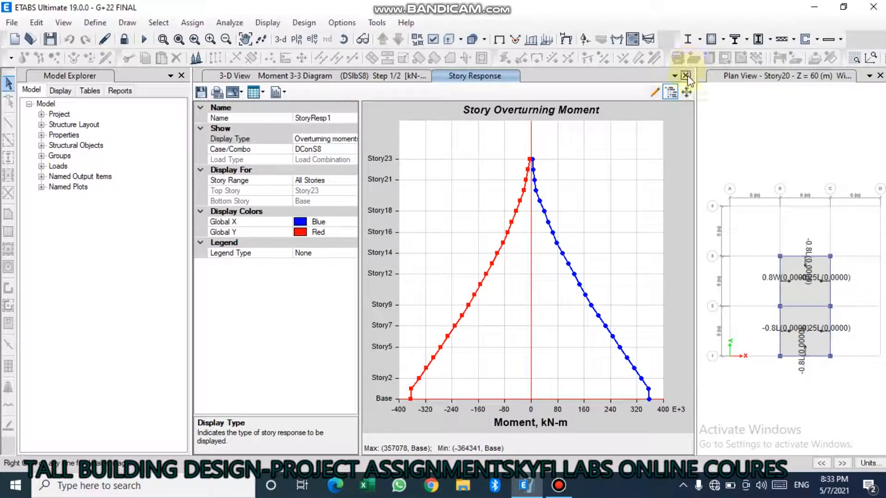
pyautogui.click(686, 75)
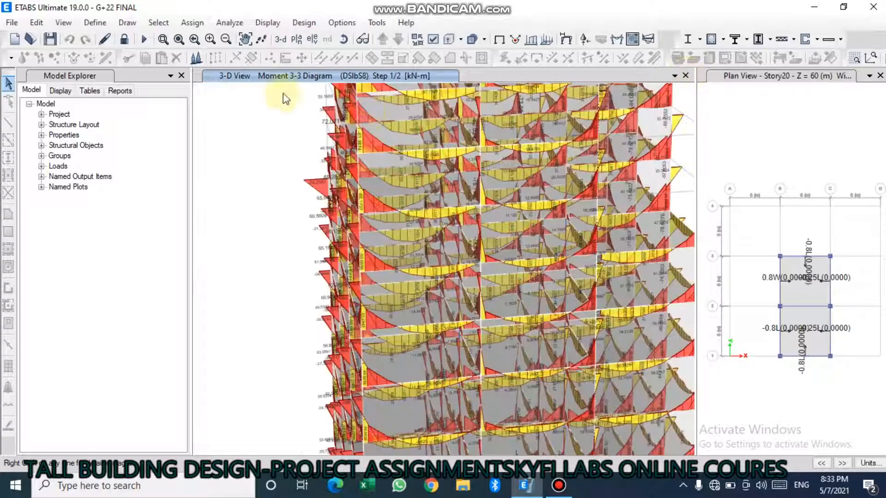
# Run the concrete frame design check on the tower model
pyautogui.scroll(-4, 427, 144)
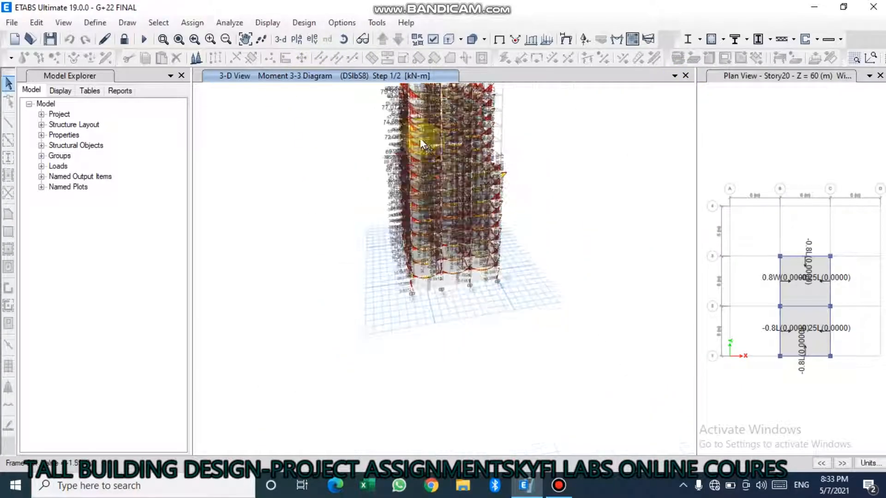
pyautogui.click(304, 22)
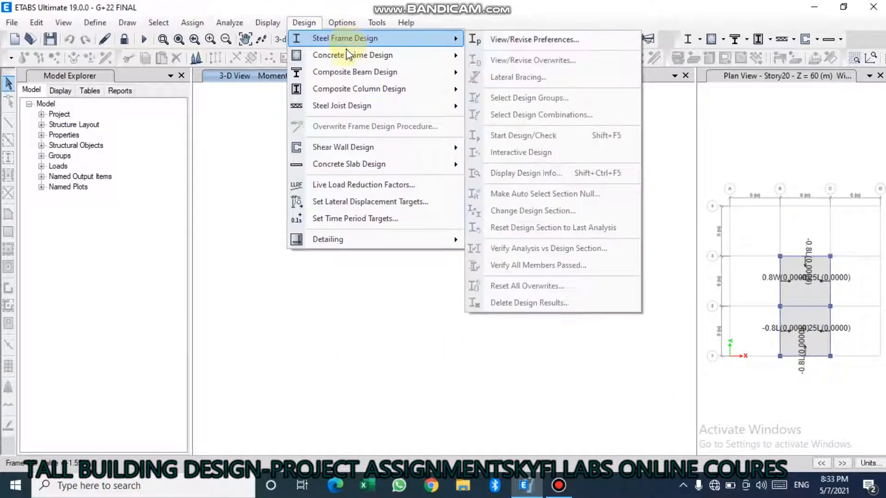
pyautogui.moveTo(350, 55)
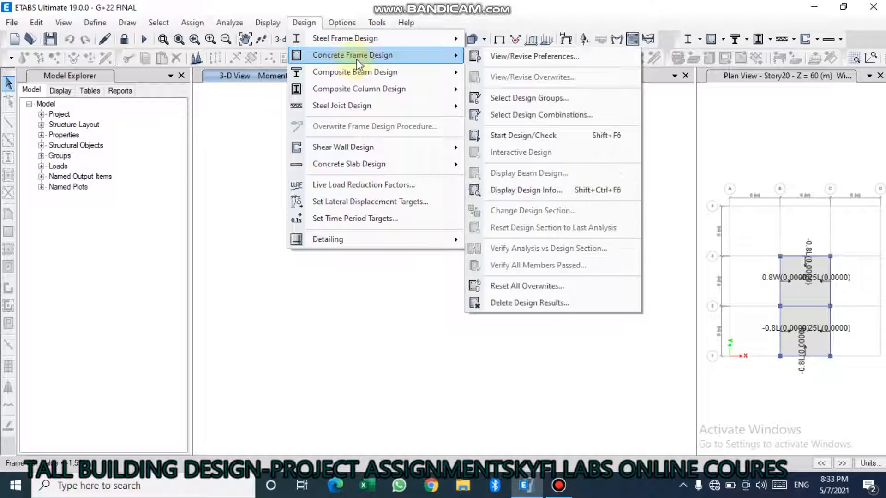
pyautogui.click(526, 141)
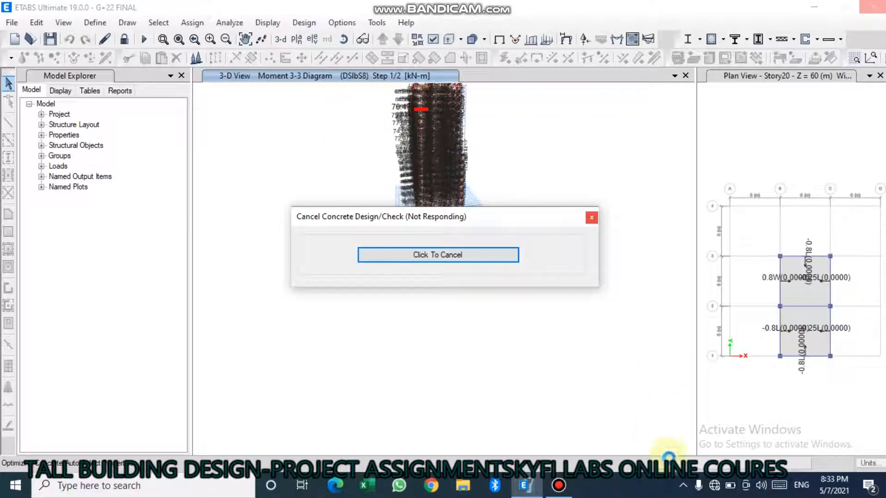
pyautogui.moveTo(565, 484)
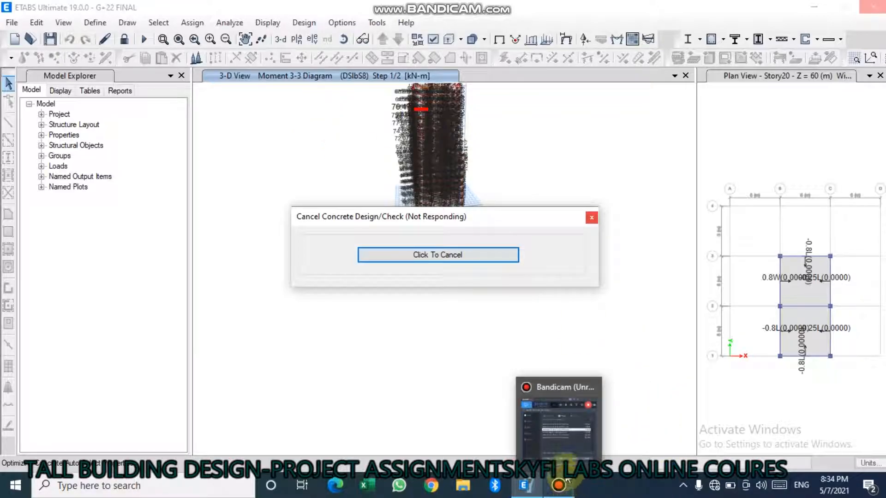
pyautogui.moveTo(570, 450)
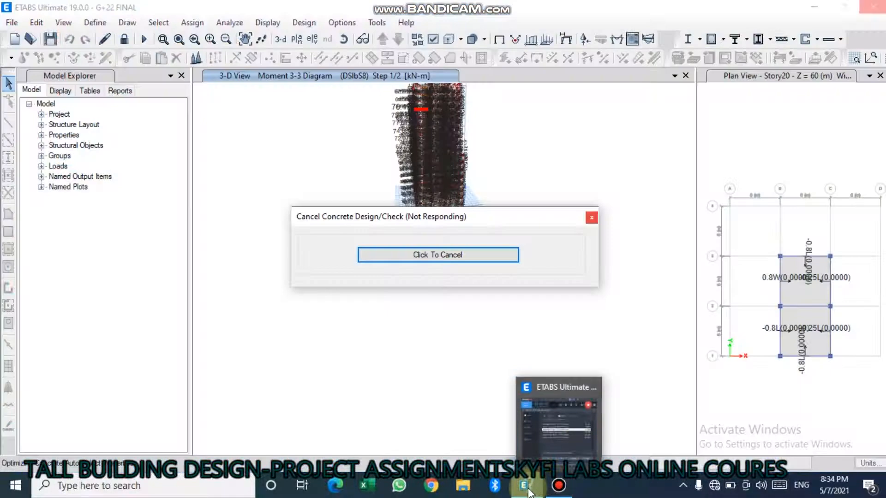
pyautogui.click(529, 491)
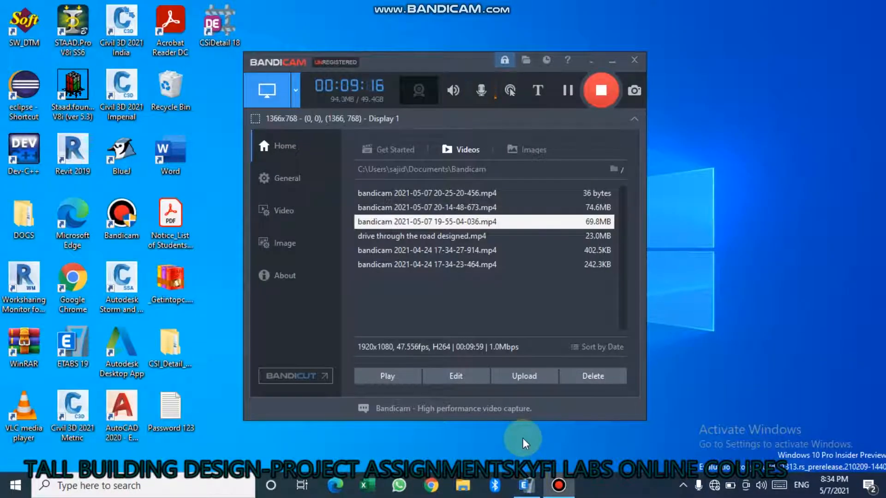
pyautogui.click(529, 493)
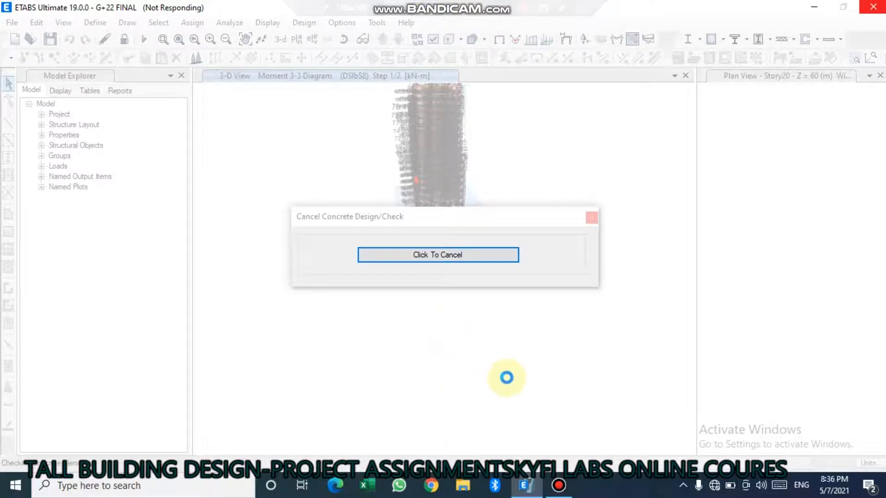
pyautogui.moveTo(487, 6)
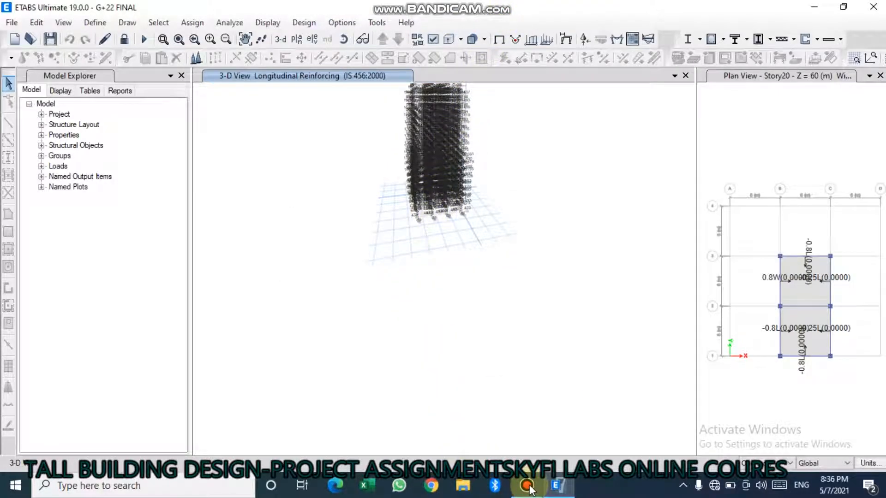
pyautogui.moveTo(530, 485)
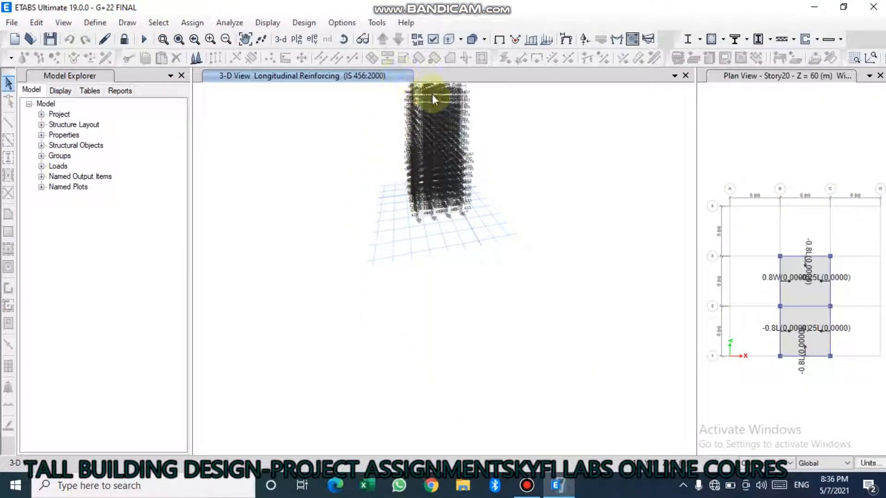
# Examine the longitudinal reinforcement values on the tower's beams and columns in the 3-D view
pyautogui.scroll(6, 449, 137)
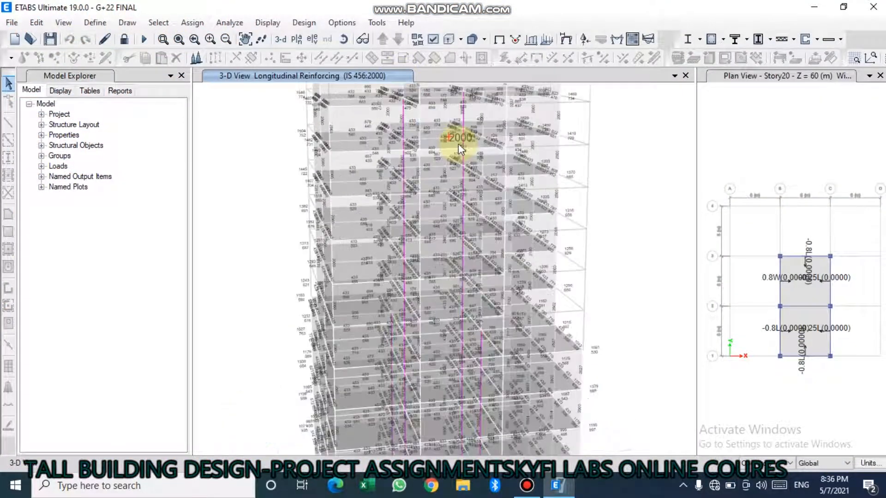
pyautogui.scroll(4, 458, 144)
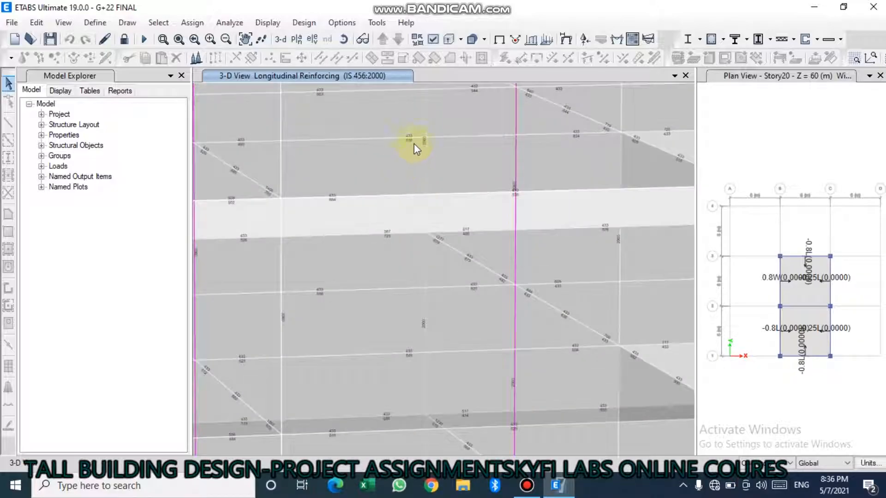
pyautogui.scroll(6, 415, 141)
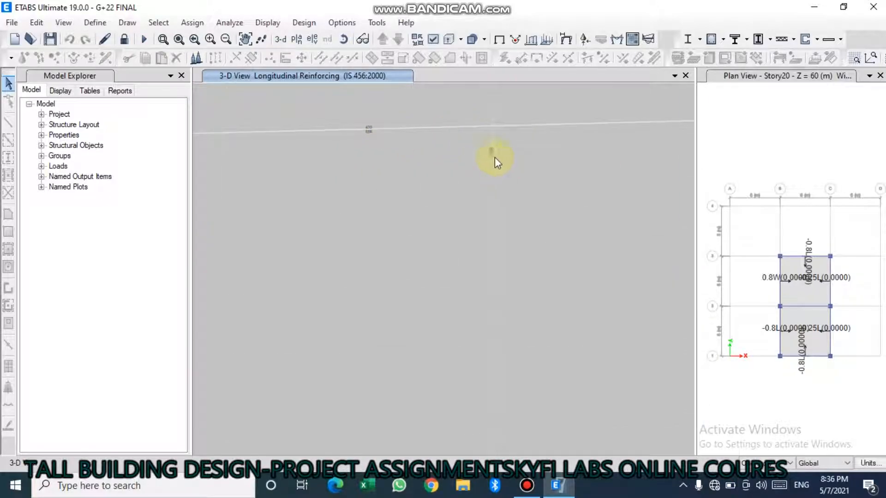
pyautogui.scroll(-6, 496, 156)
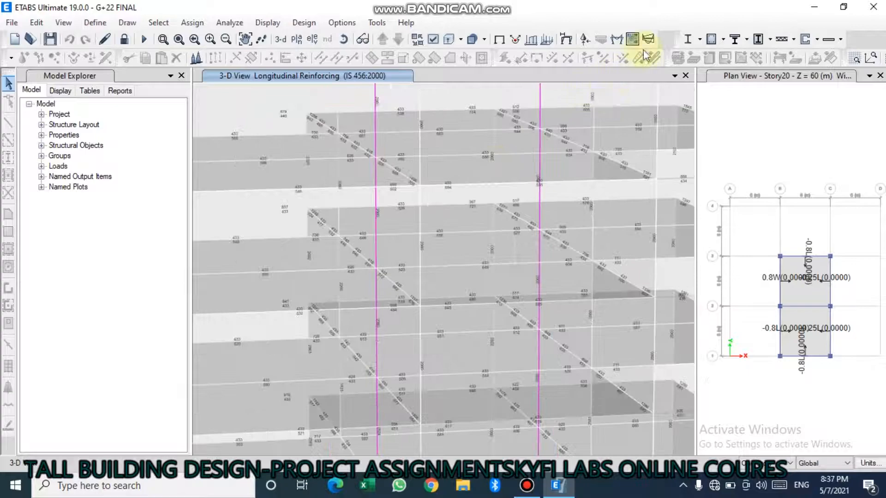
# Display the concrete frame design output as Rebar Percentage in the 3-D view
pyautogui.click(722, 39)
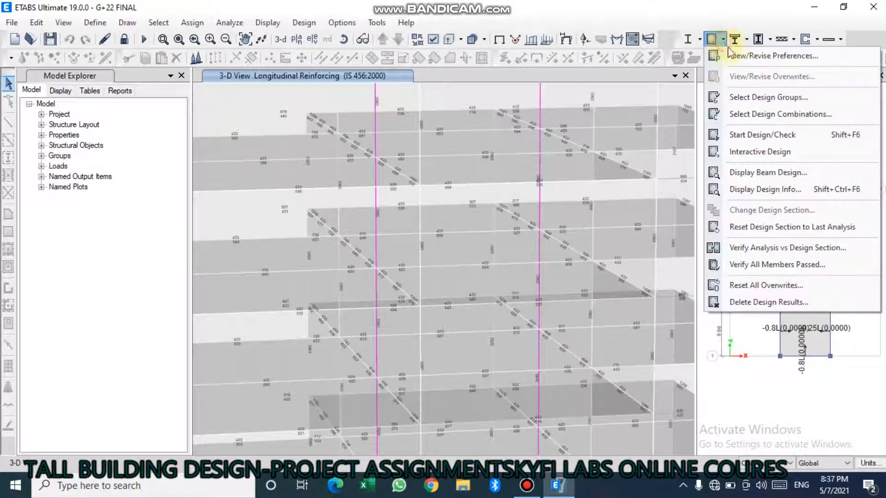
pyautogui.click(793, 189)
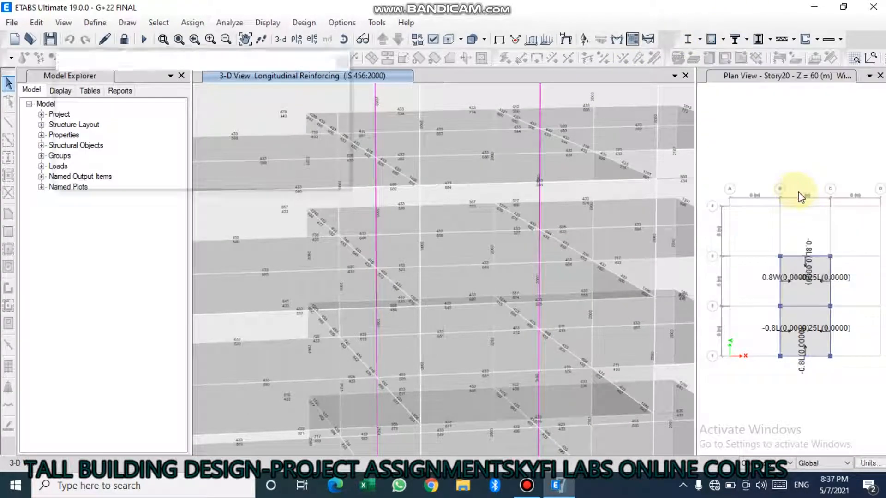
pyautogui.click(461, 232)
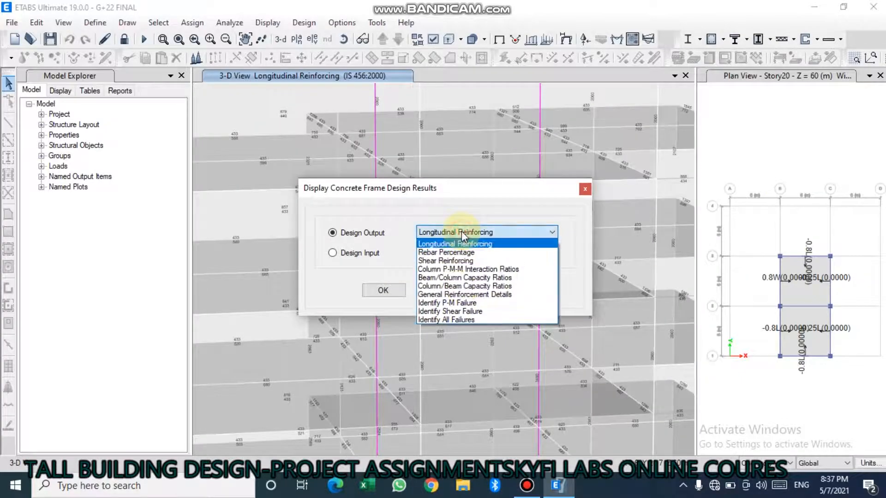
pyautogui.click(462, 252)
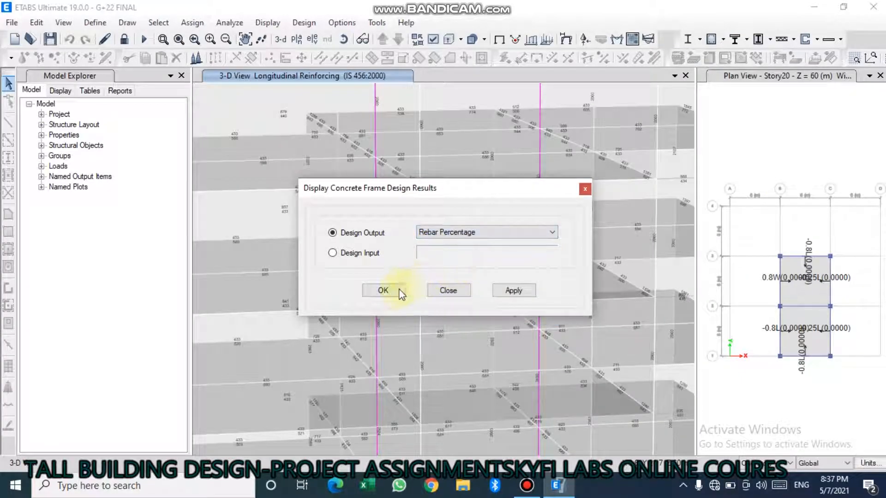
pyautogui.click(391, 292)
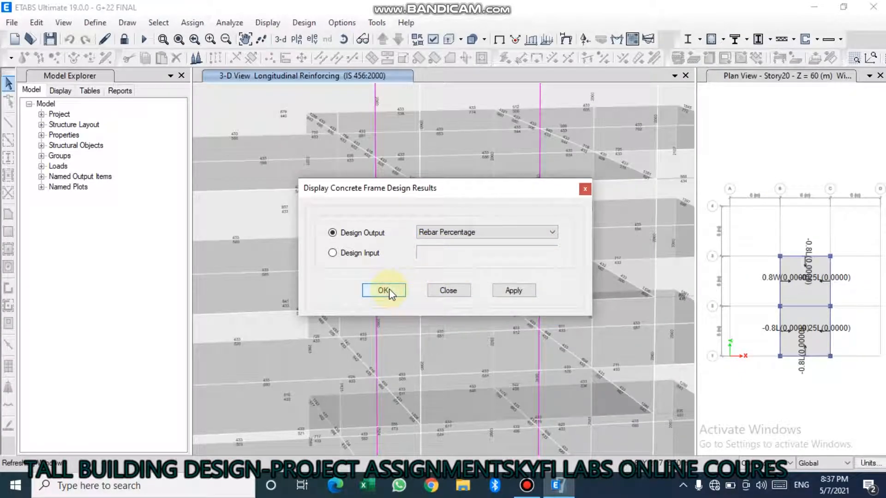
# Examine the rebar percentages on individual beams and columns of the tower and across its full height
pyautogui.click(433, 238)
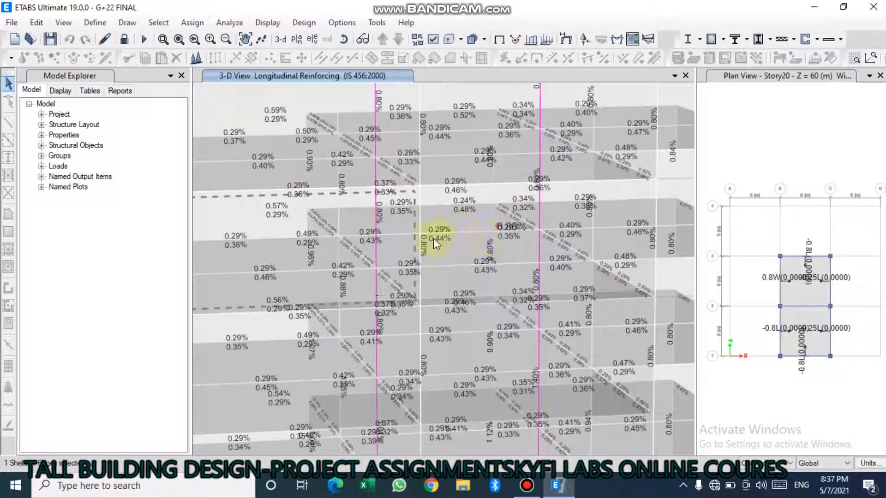
pyautogui.moveTo(506, 234)
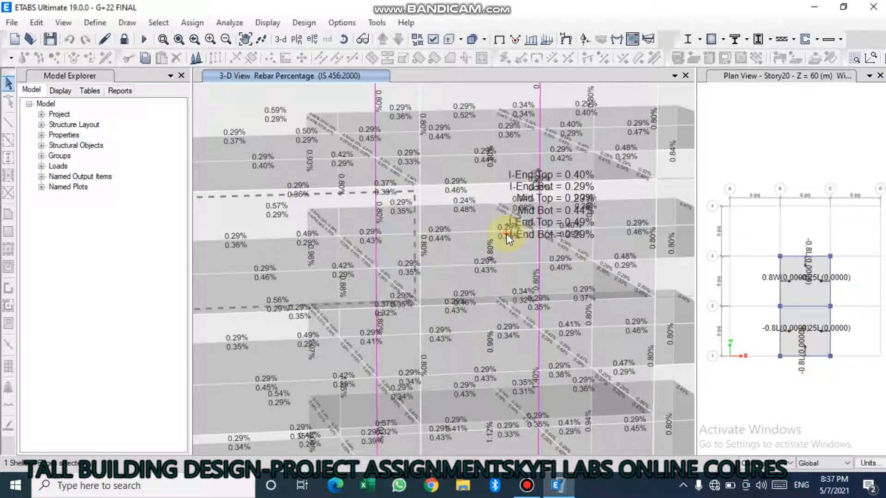
pyautogui.moveTo(542, 189)
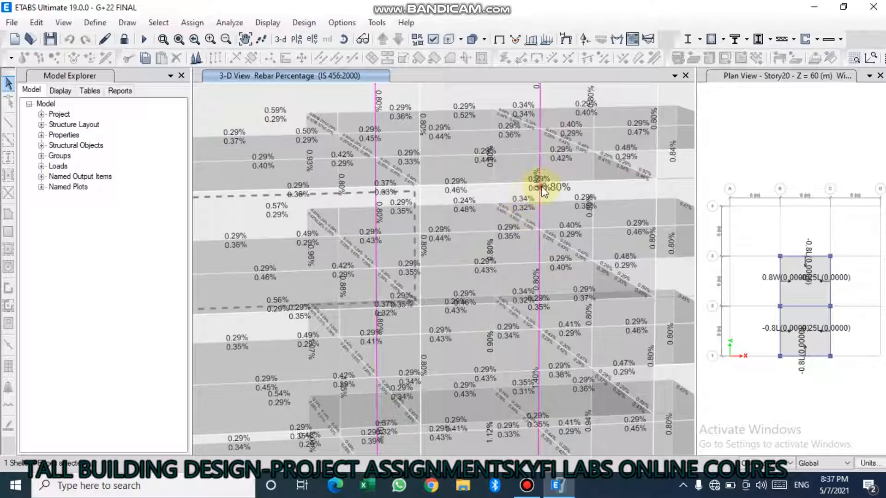
pyautogui.moveTo(505, 215)
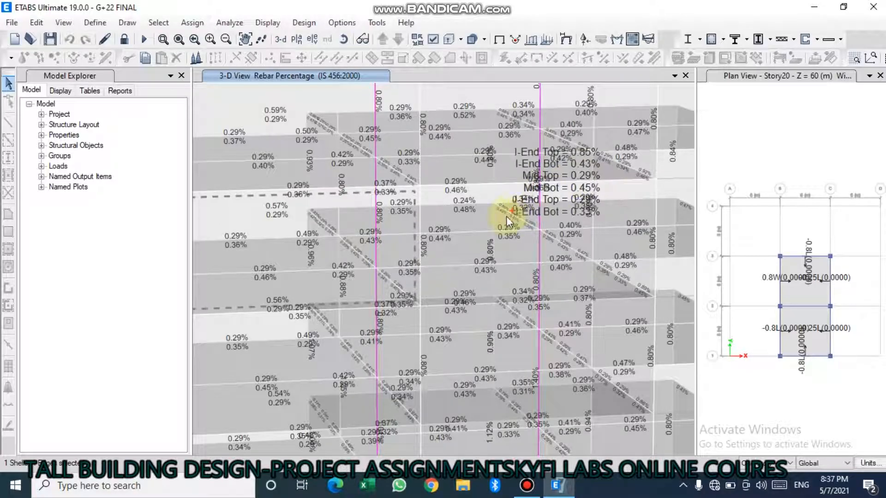
pyautogui.scroll(-3, 505, 217)
pyautogui.scroll(-5, 486, 221)
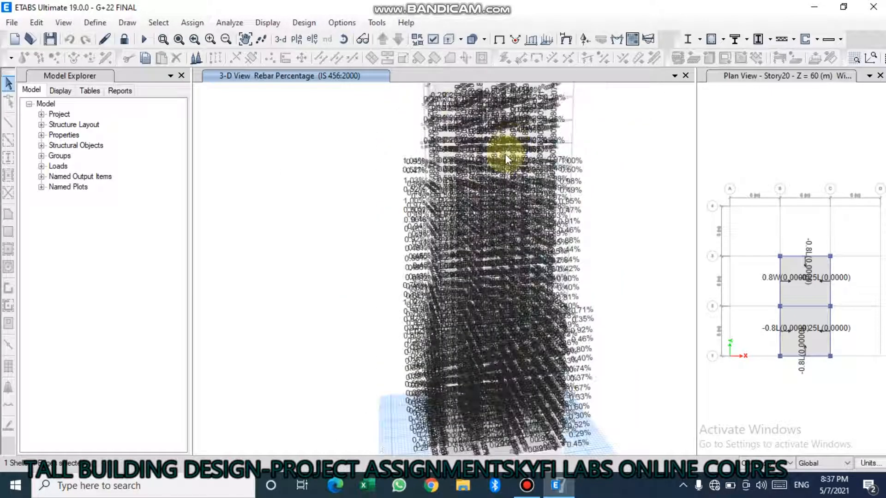
pyautogui.moveTo(428, 86); pyautogui.dragTo(339, 26, button='middle')
pyautogui.moveTo(526, 130); pyautogui.dragTo(266, 64, button='middle')
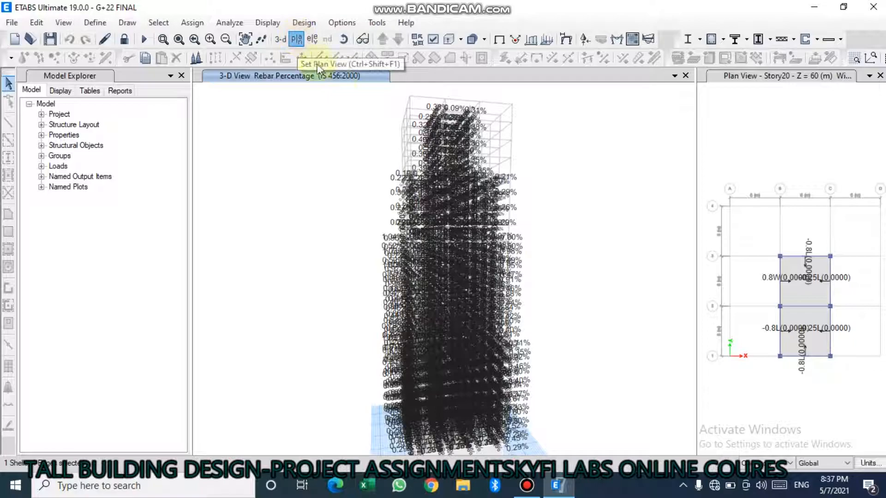
# Switch the 3-D view to the Story8 plan and examine the rebar percentages along its beams
pyautogui.click(297, 41)
pyautogui.click(369, 329)
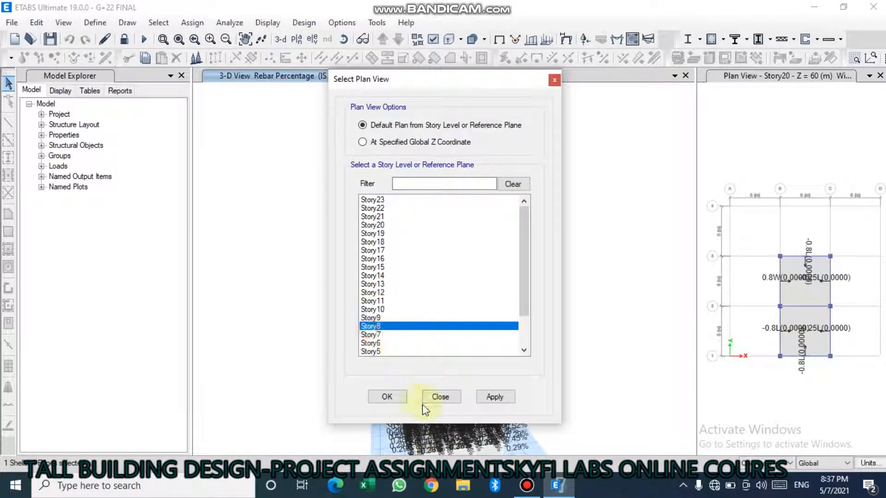
pyautogui.click(399, 395)
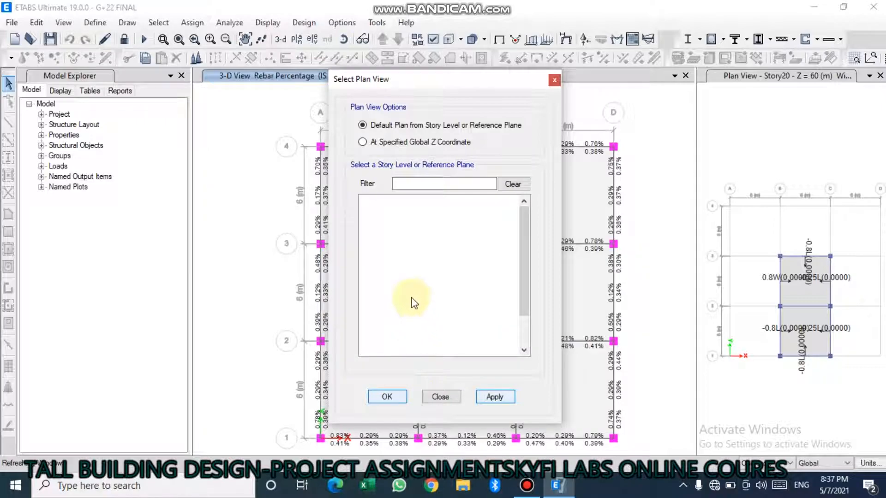
pyautogui.click(387, 396)
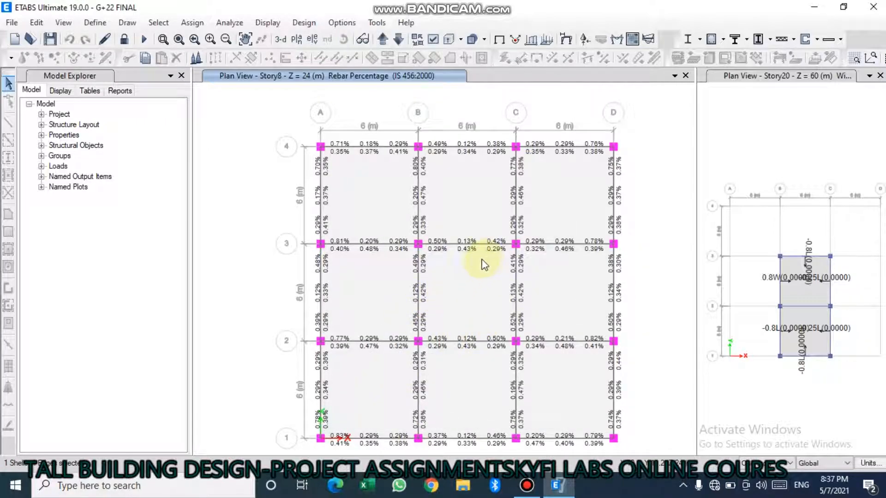
pyautogui.scroll(3, 466, 255)
pyautogui.scroll(-2, 463, 248)
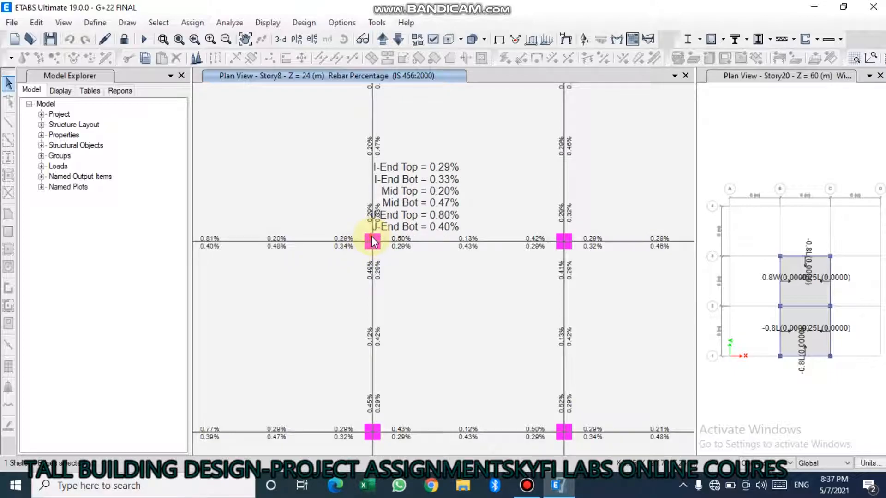
pyautogui.scroll(-4, 412, 192)
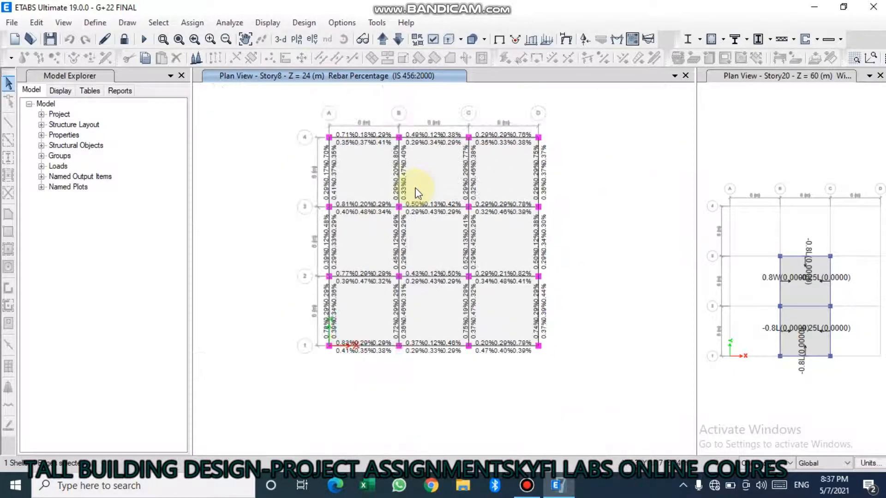
pyautogui.scroll(3, 455, 312)
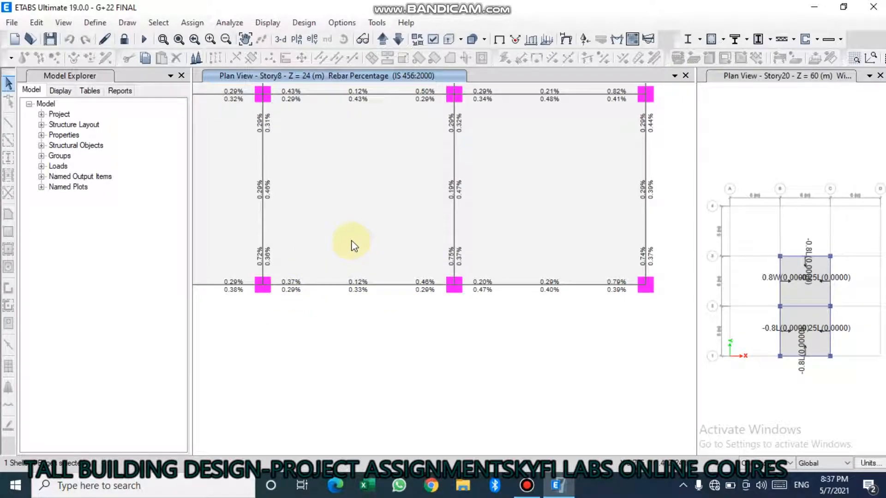
# Verify that all members passed the concrete frame design check and return to the Story8 plan
pyautogui.click(298, 27)
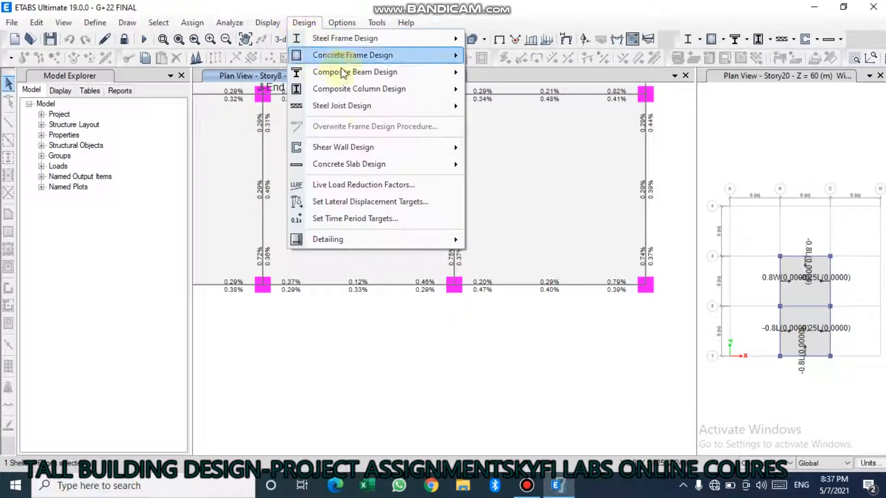
pyautogui.moveTo(397, 58)
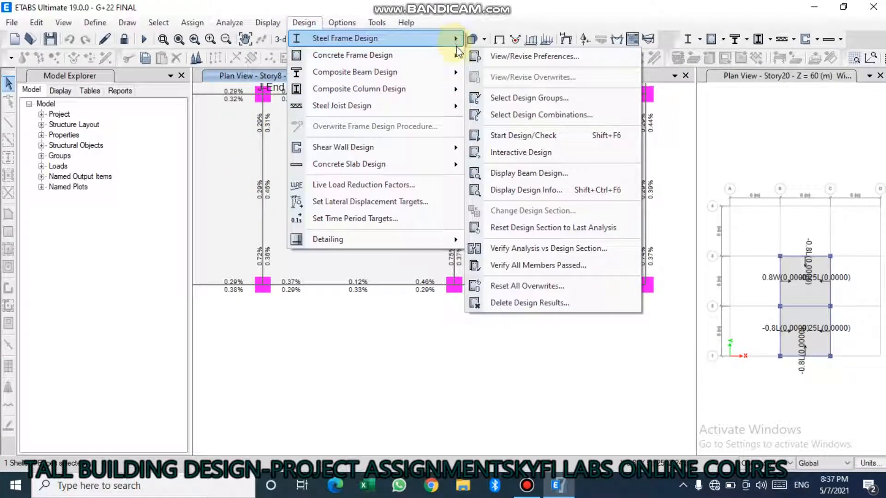
pyautogui.click(548, 267)
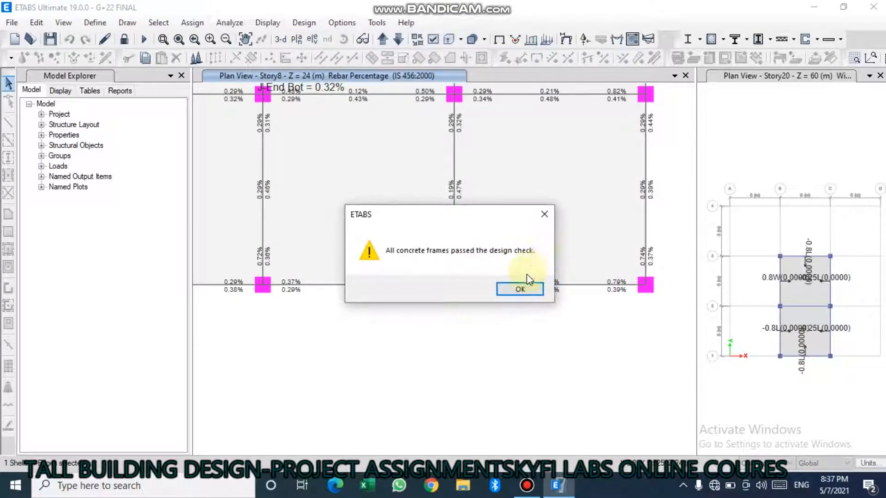
pyautogui.click(518, 289)
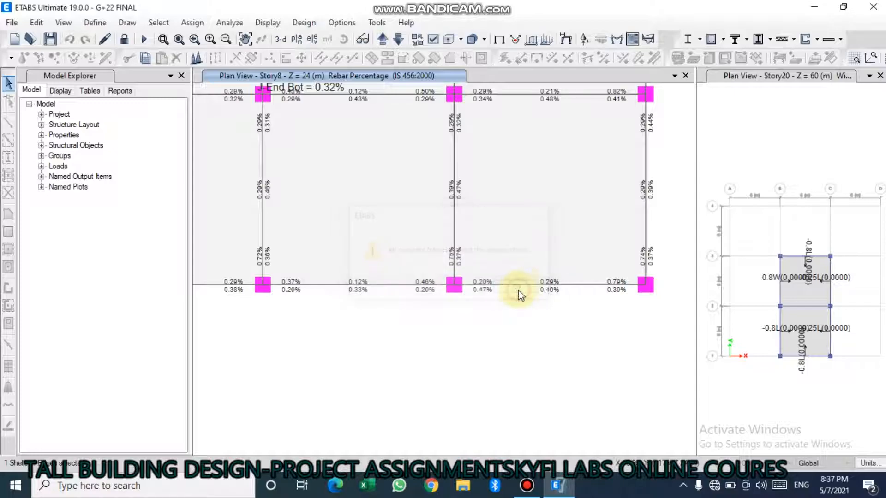
pyautogui.scroll(-4, 439, 218)
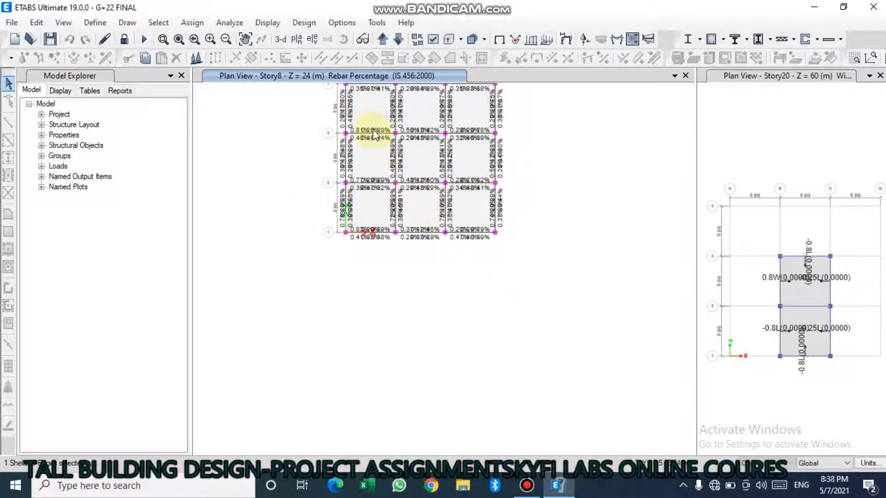
pyautogui.scroll(-2, 371, 135)
pyautogui.scroll(-2, 372, 134)
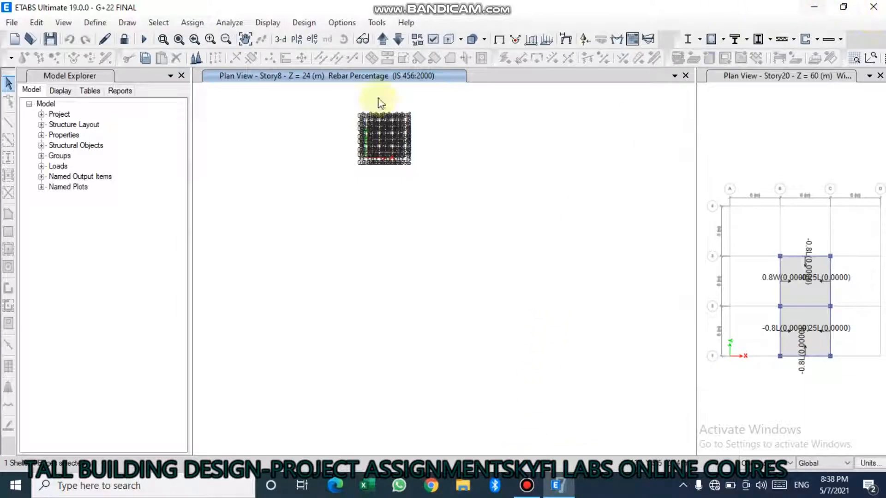
# Save the changes to the G+22 FINAL model and close ETABS
pyautogui.click(871, 6)
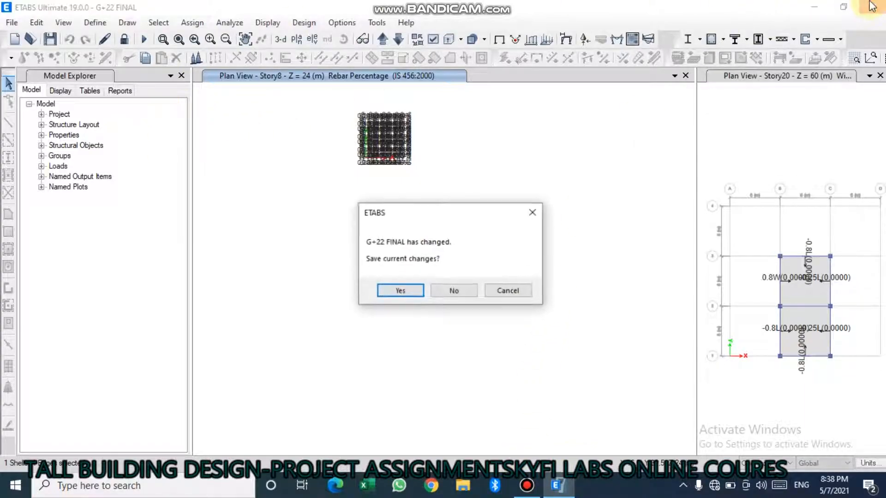
pyautogui.click(397, 291)
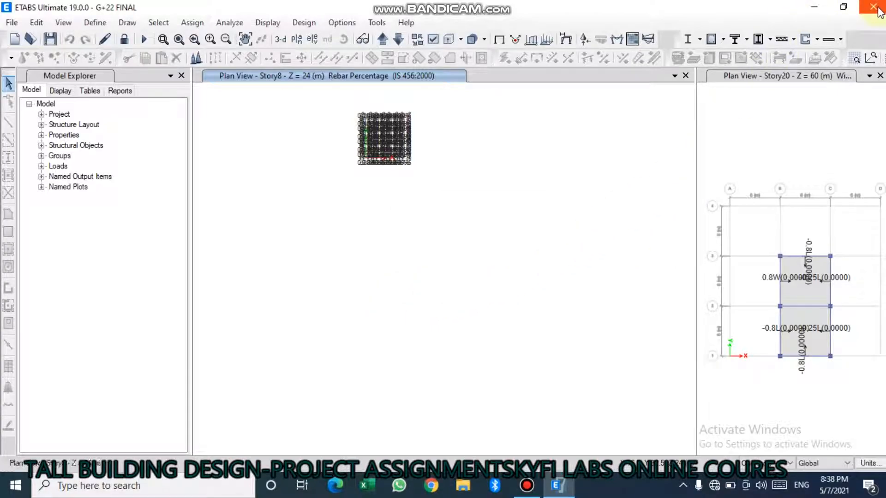
pyautogui.click(876, 8)
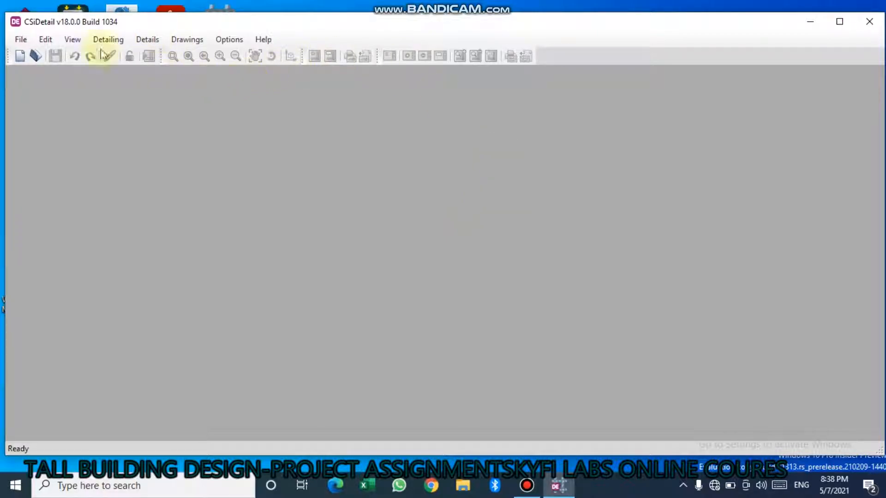
# Start a new detailing project in CSiDetail and load the G+22 FINAL ETABS model file into it
pyautogui.click(19, 57)
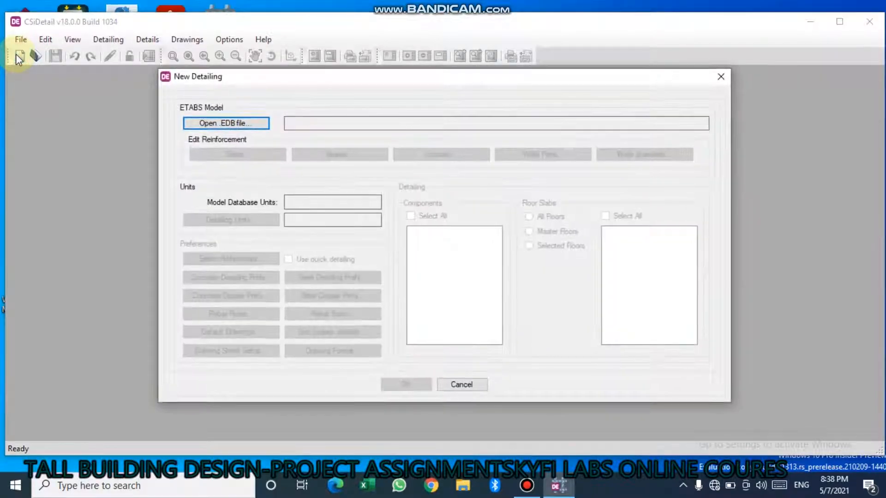
pyautogui.click(211, 128)
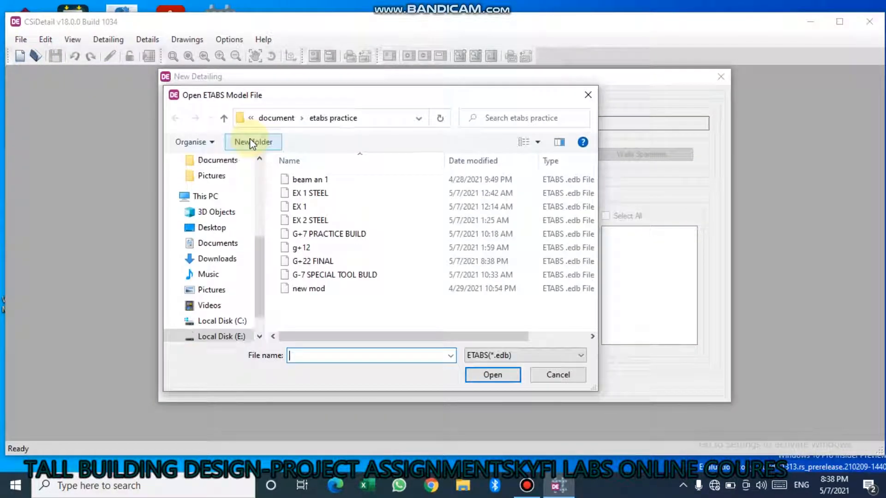
pyautogui.click(318, 262)
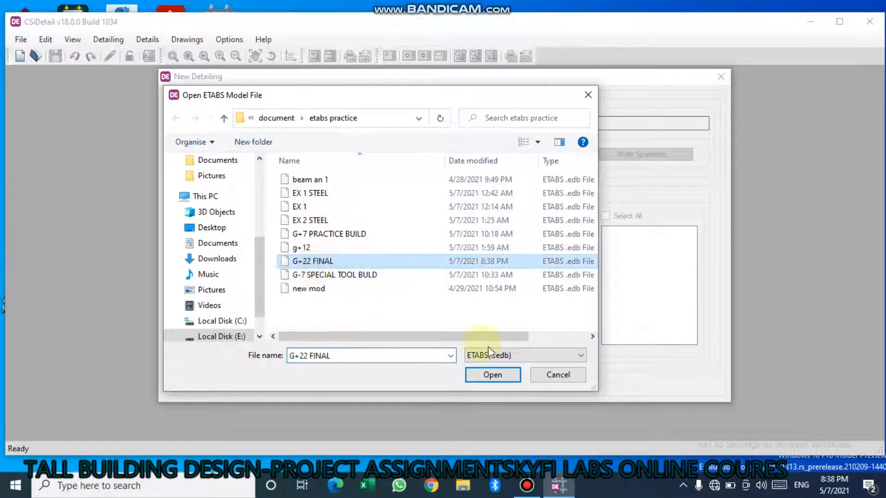
pyautogui.click(484, 379)
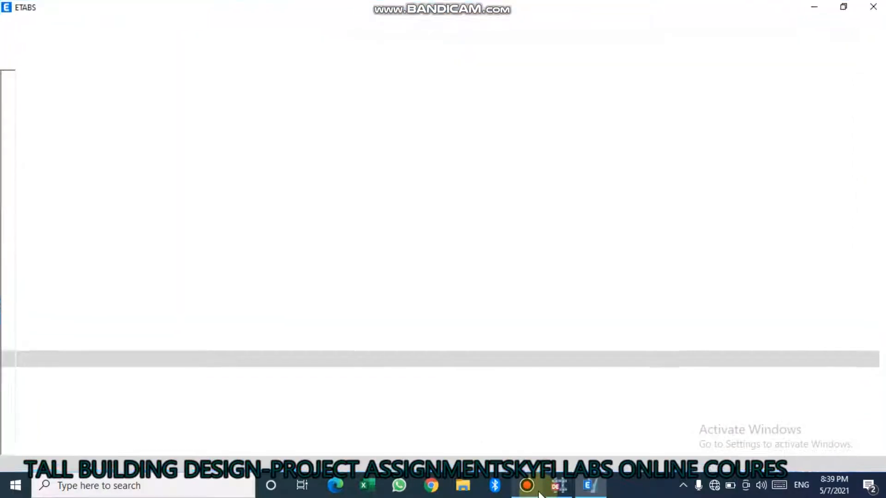
pyautogui.click(527, 491)
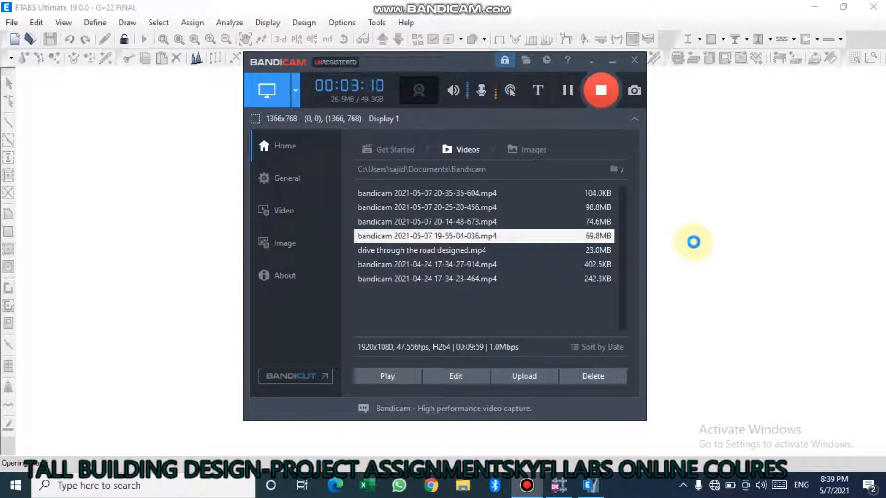
pyautogui.click(612, 60)
pyautogui.click(15, 39)
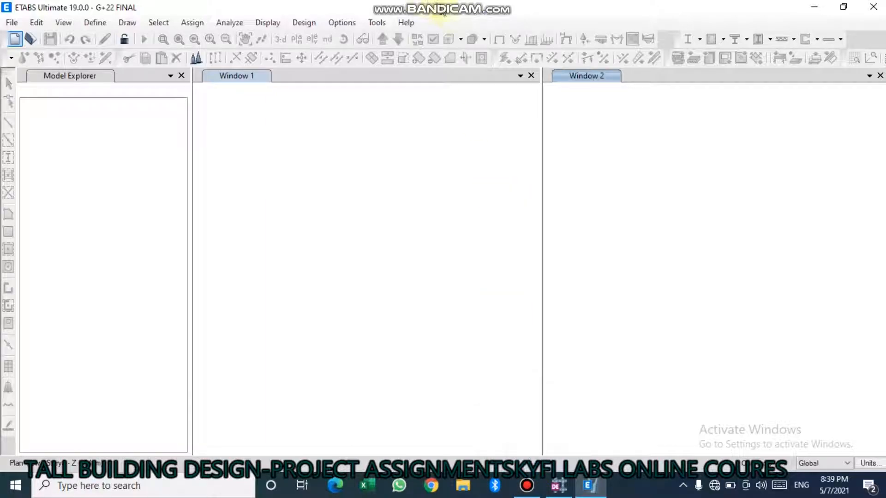
# Acknowledge the model import report and generate the detailing of the G+22 FINAL model with the preset options
pyautogui.moveTo(493, 8)
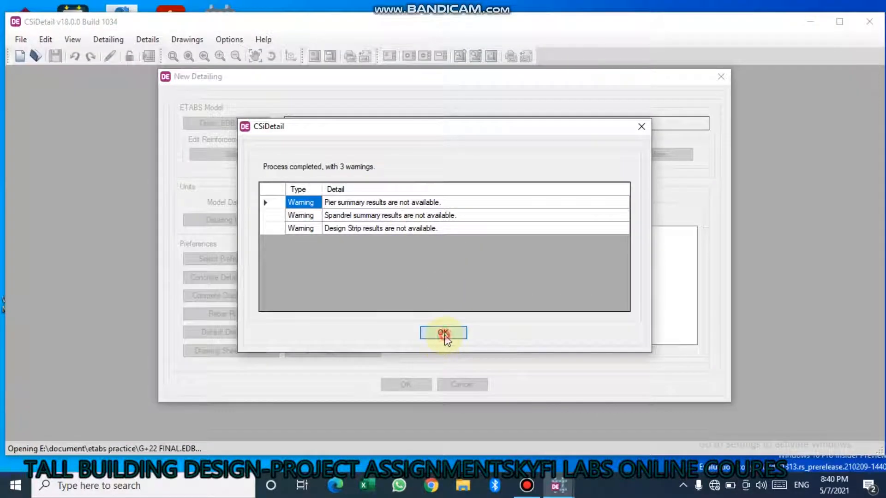
pyautogui.click(443, 333)
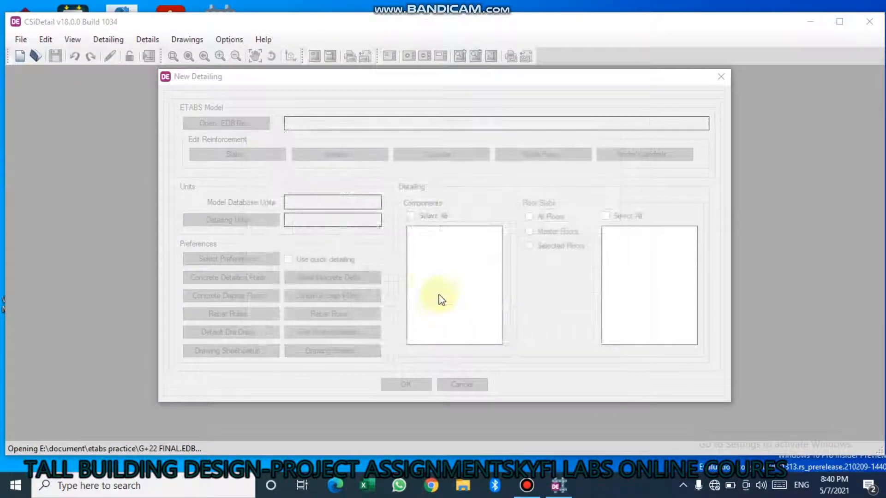
pyautogui.click(413, 388)
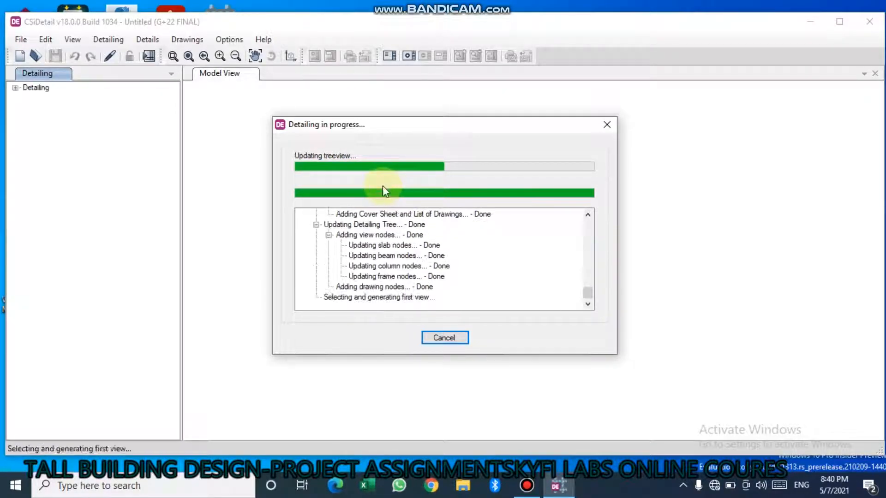
# Examine the Story23 floor framing plan in the generated detailing, with the drawing area widened
pyautogui.scroll(-2, 86, 353)
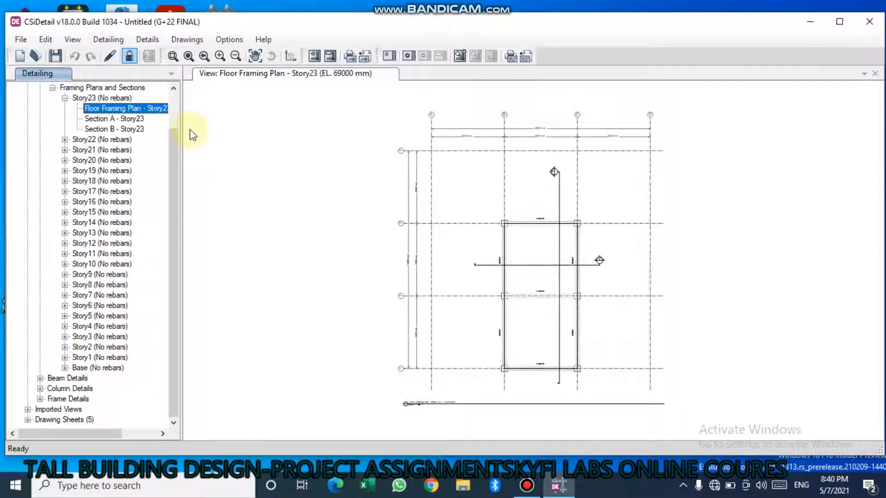
pyautogui.moveTo(184, 120); pyautogui.dragTo(108, 120)
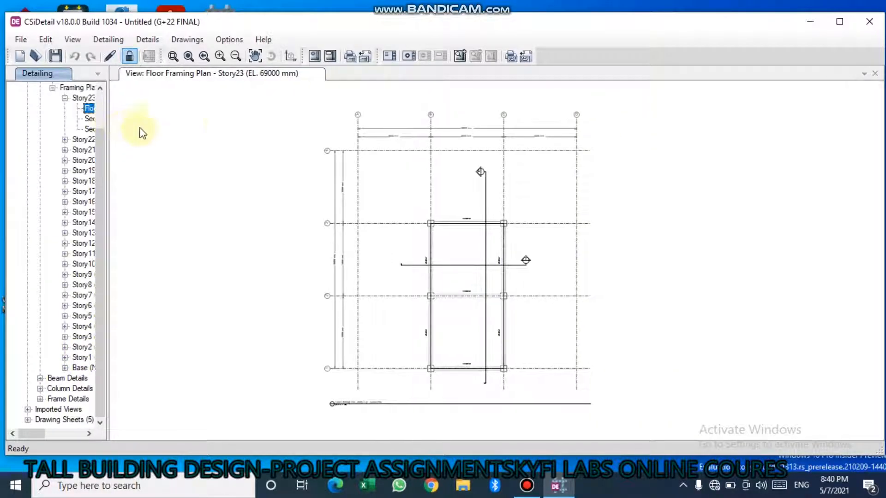
pyautogui.scroll(3, 460, 264)
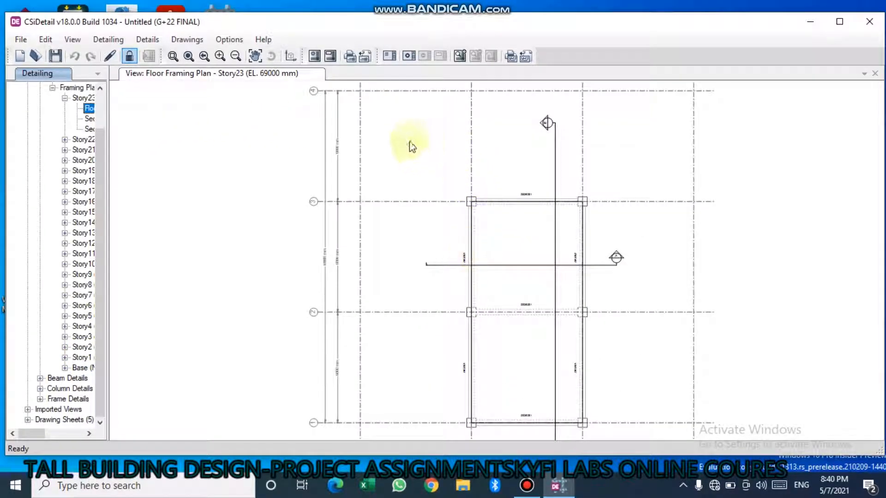
pyautogui.scroll(-2, 604, 185)
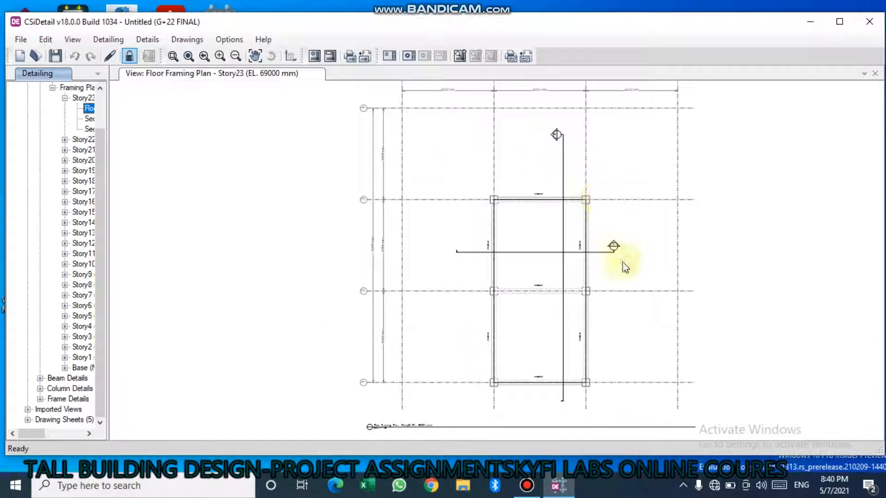
pyautogui.scroll(1, 560, 322)
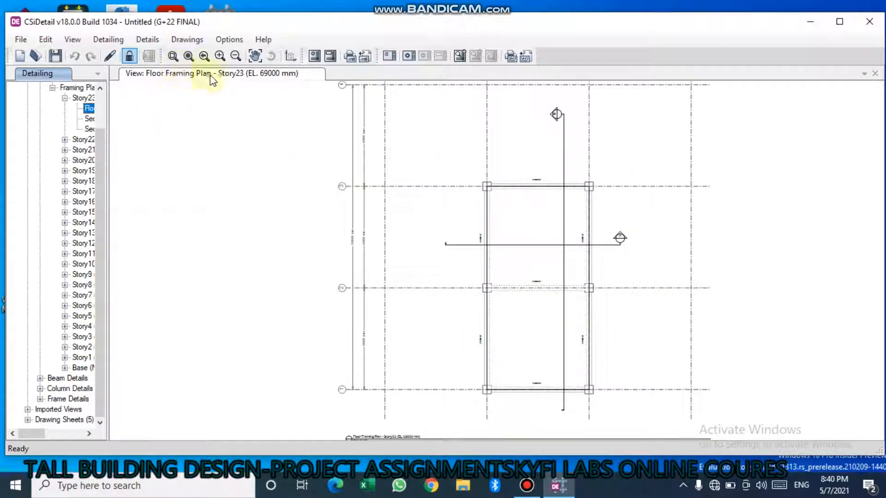
pyautogui.click(88, 114)
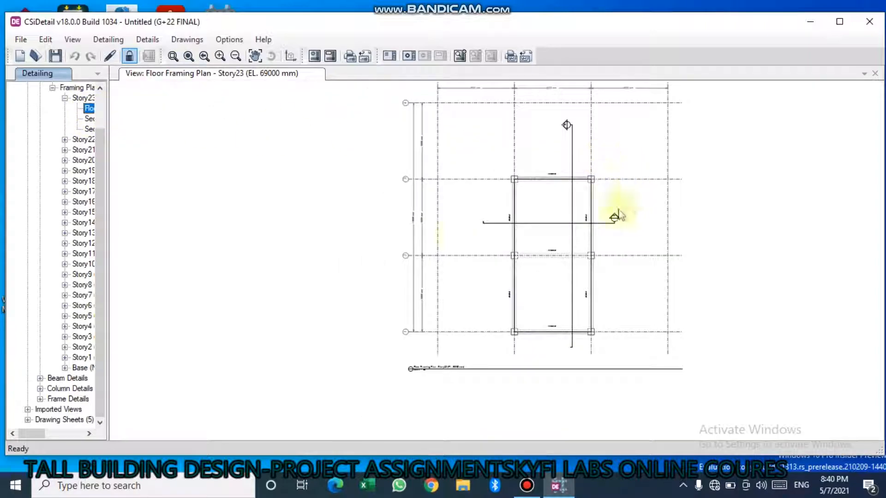
# Close CSiDetail and save the detailing as the drawing file G+22 FINAL in the etabs practice folder
pyautogui.click(869, 21)
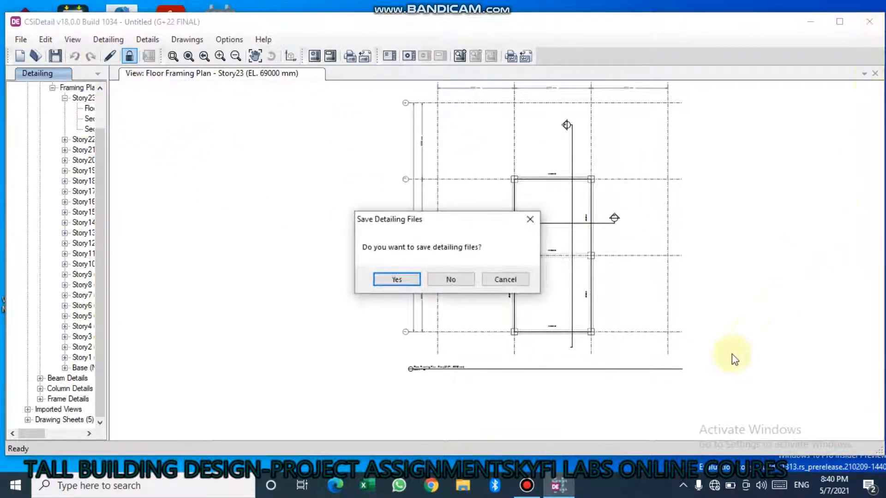
pyautogui.click(392, 285)
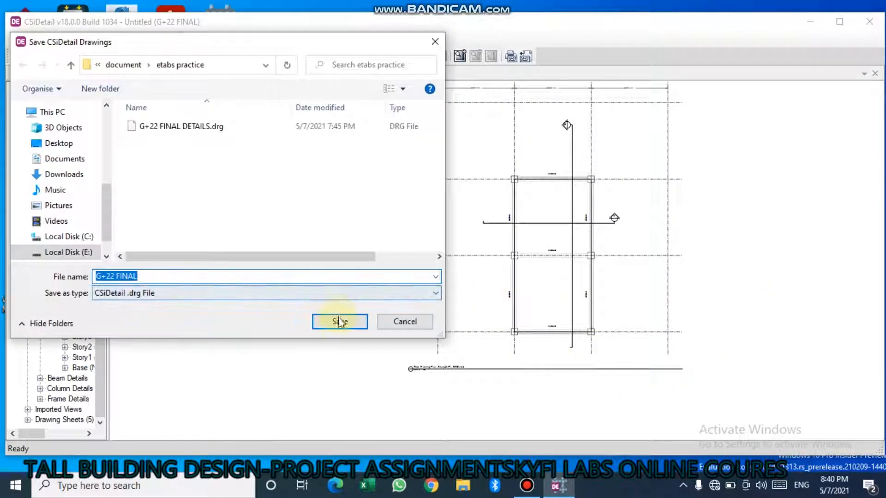
pyautogui.click(339, 322)
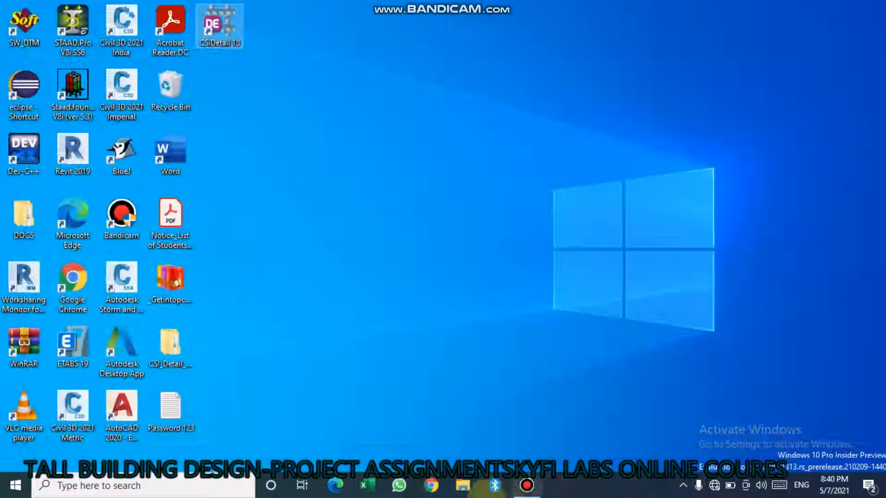
pyautogui.click(527, 485)
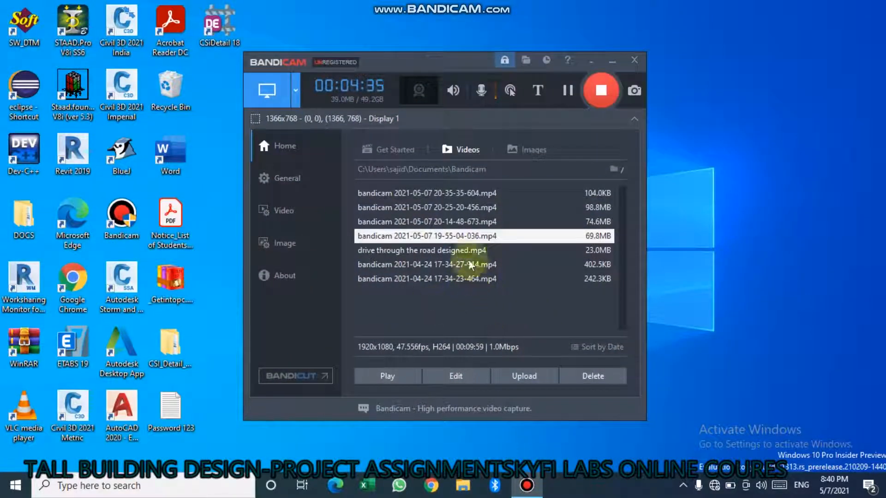